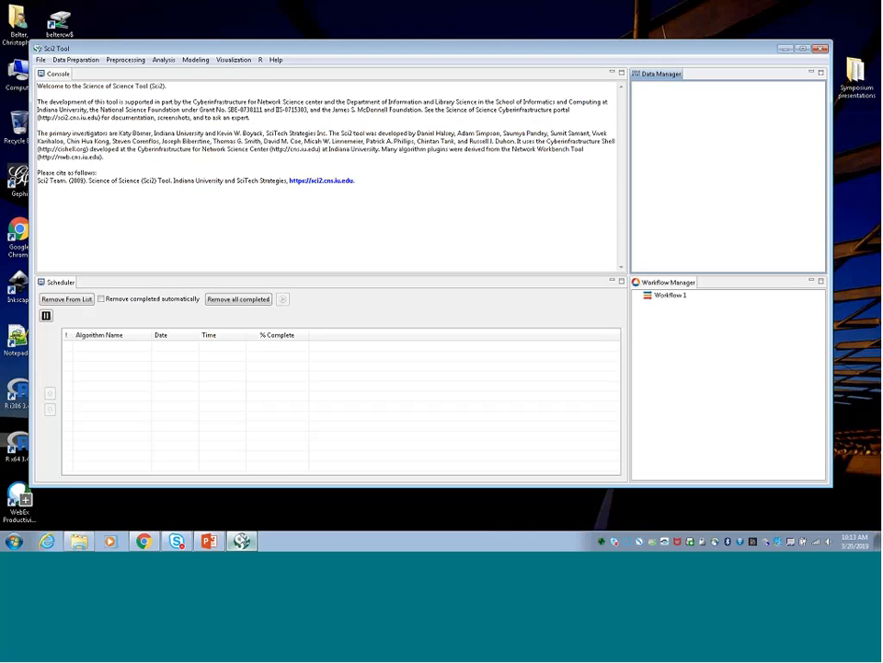
Step: Load individual_coAuthor_edge2plus.graphml from the Bibliometrics > Fogarty > 2019 profile > Training folder
{"action": "left_click", "coordinate": [83, 539]}
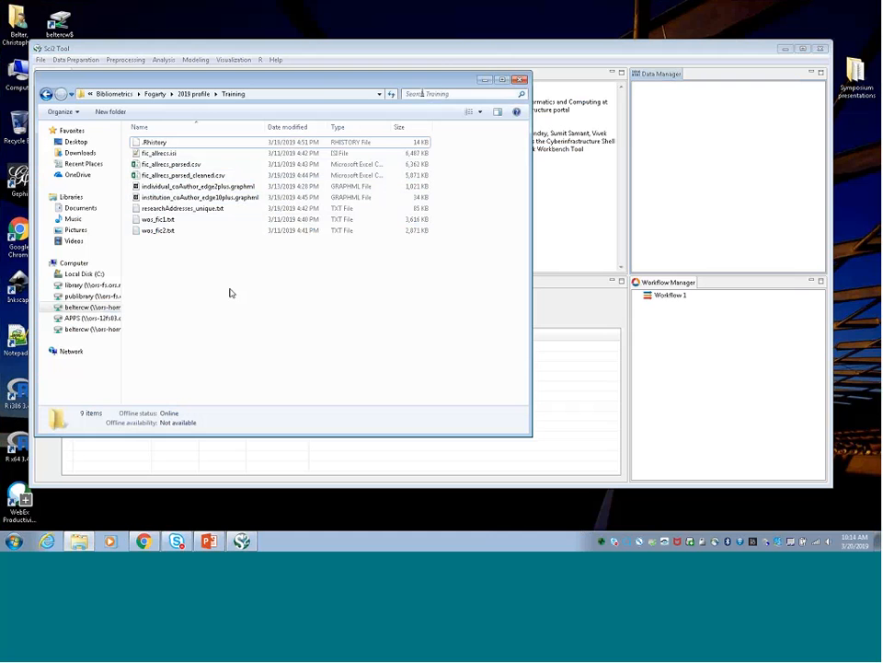
{"action": "left_click", "coordinate": [478, 58]}
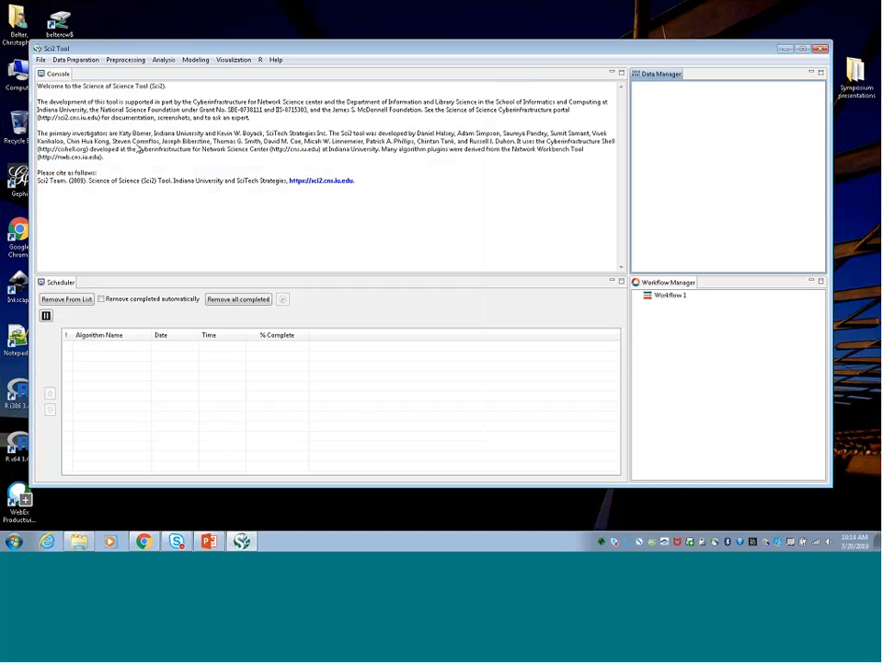
{"action": "left_click", "coordinate": [40, 59]}
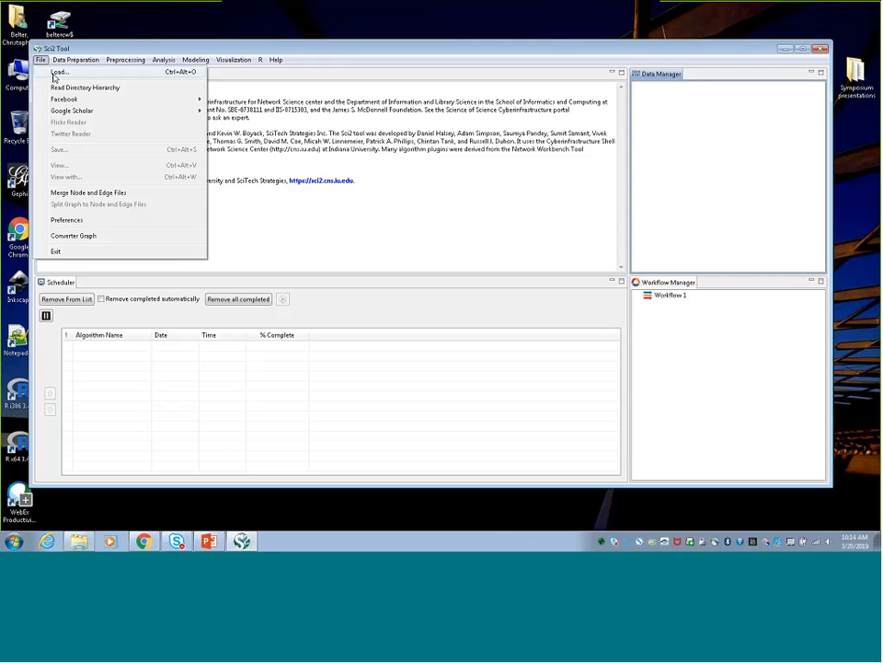
{"action": "left_click", "coordinate": [53, 76]}
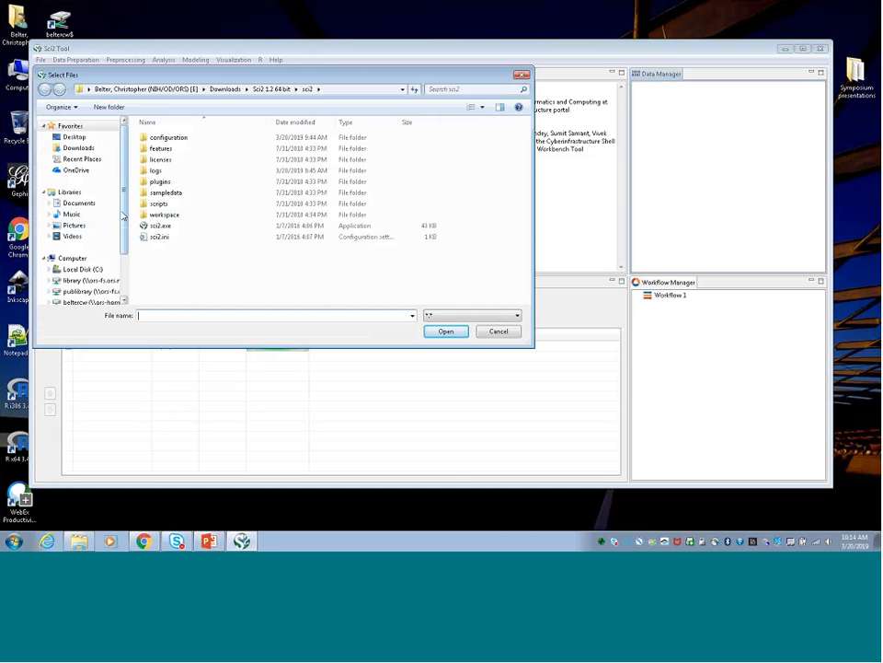
{"action": "scroll", "coordinate": [83, 258], "scroll_direction": "down", "scroll_amount": 1}
{"action": "left_click", "coordinate": [85, 275]}
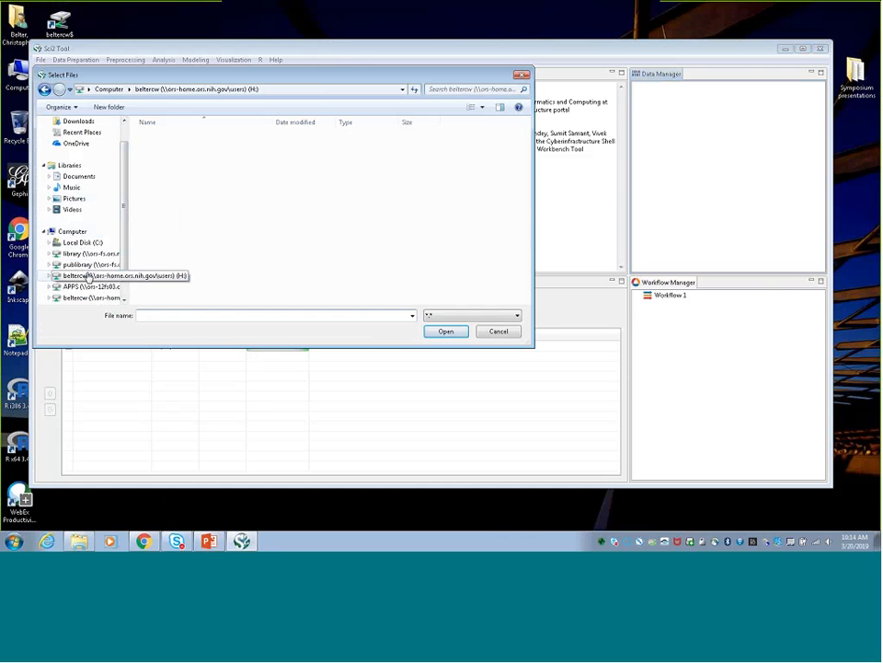
{"action": "double_click", "coordinate": [168, 138]}
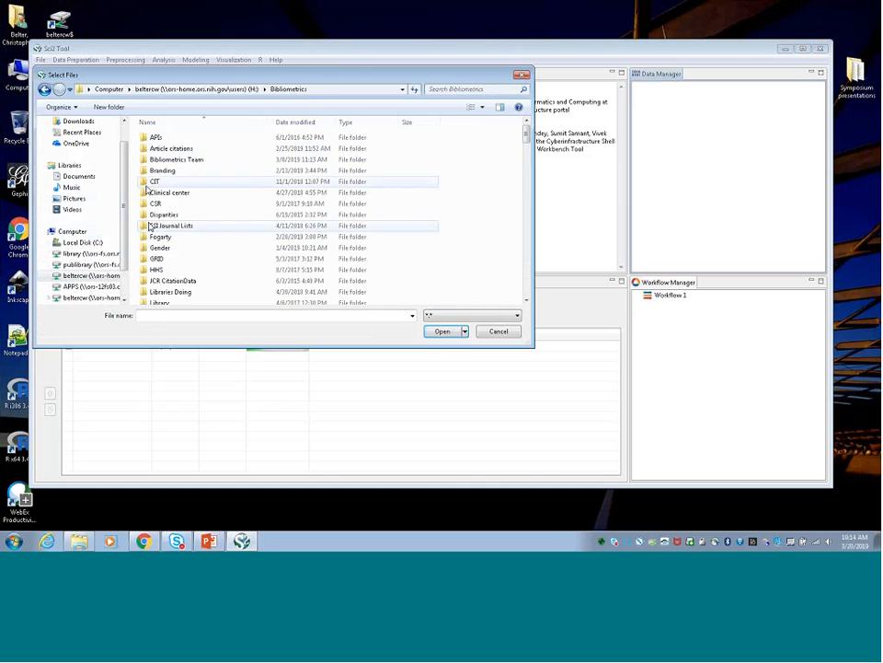
{"action": "double_click", "coordinate": [157, 159]}
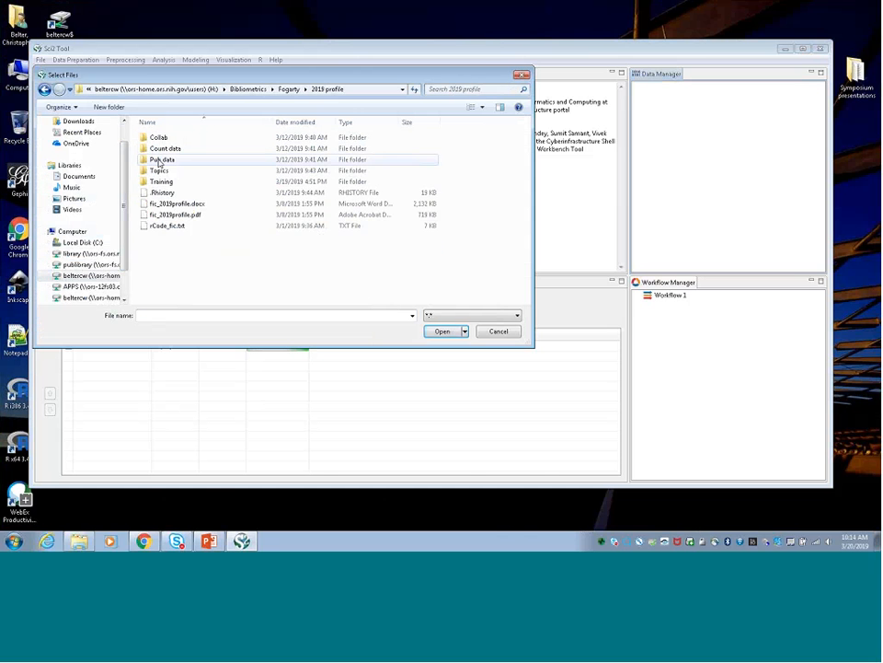
{"action": "double_click", "coordinate": [159, 183]}
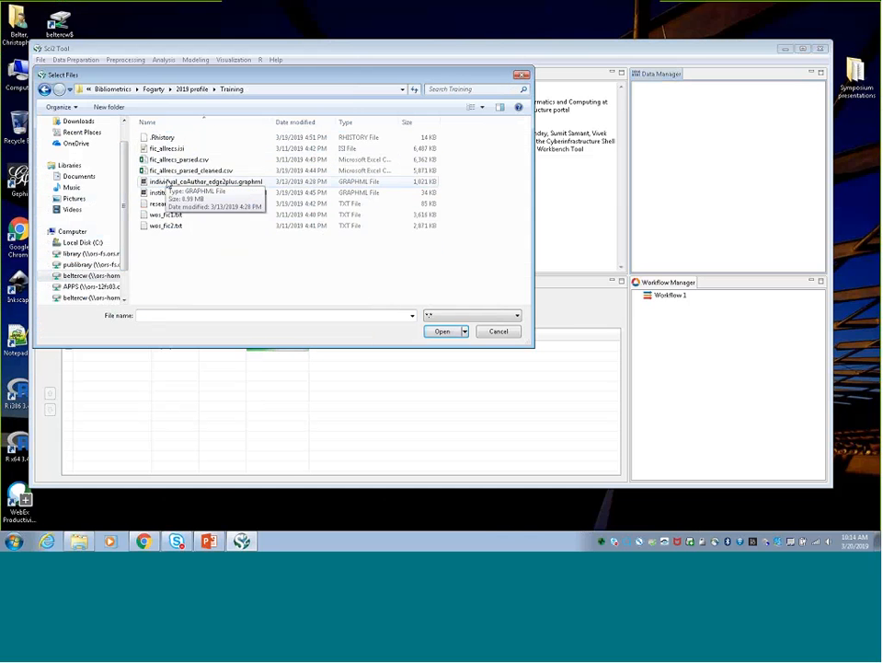
{"action": "left_click", "coordinate": [202, 181]}
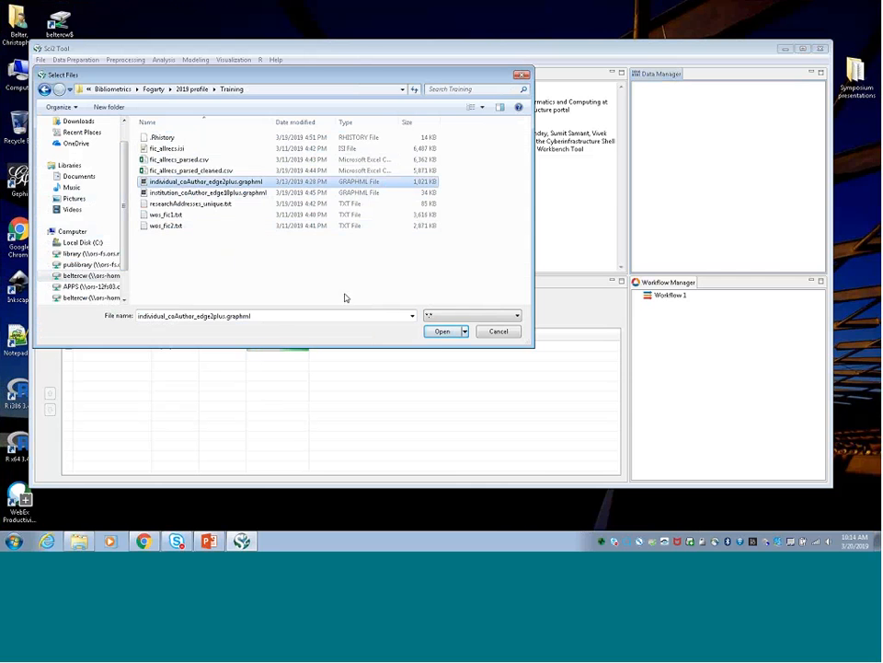
{"action": "left_click", "coordinate": [438, 337]}
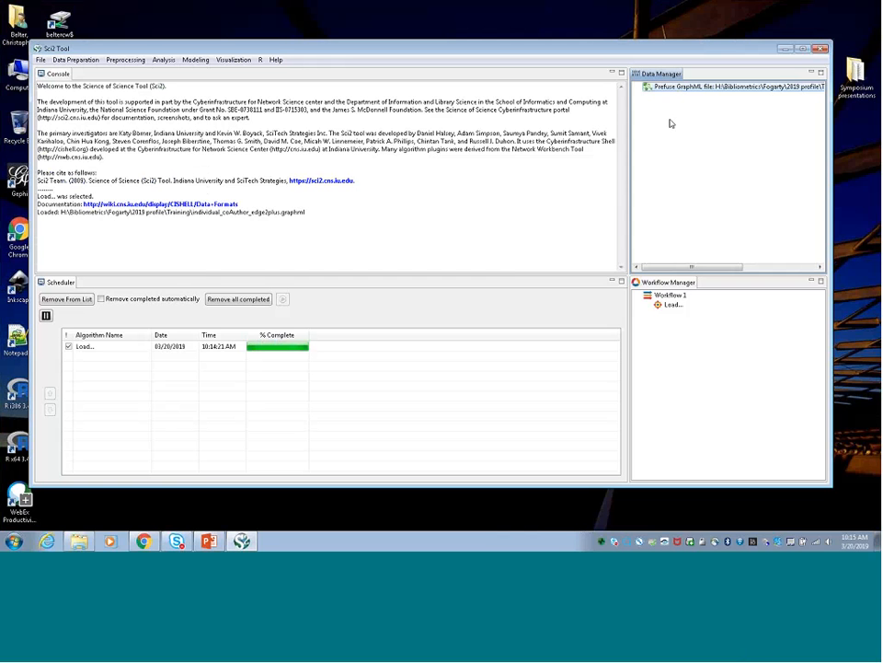
Step: Load institution_coAuthor_edge10plus.graphml from the Training folder as a second dataset
{"action": "left_click", "coordinate": [40, 59]}
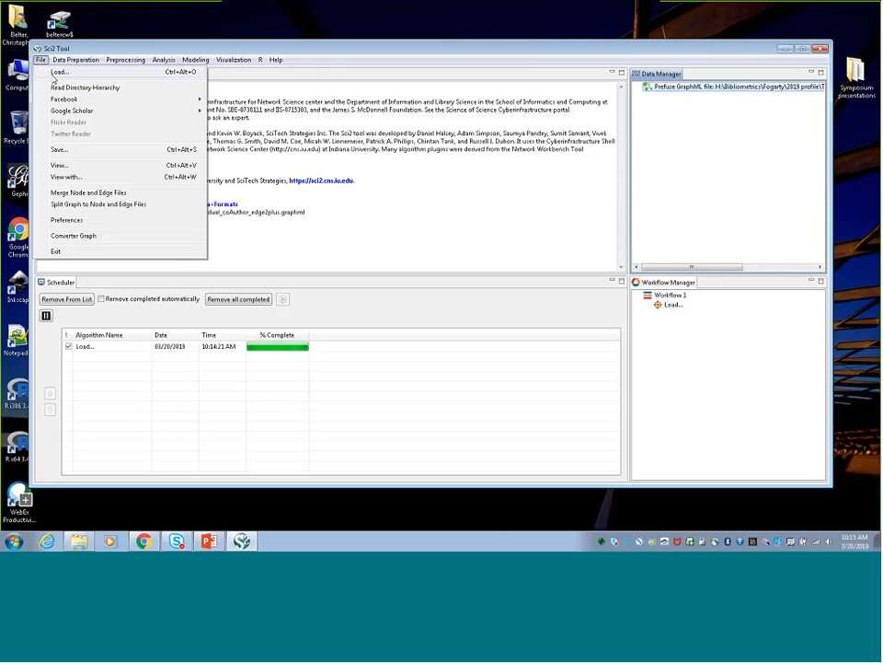
{"action": "left_click", "coordinate": [54, 76]}
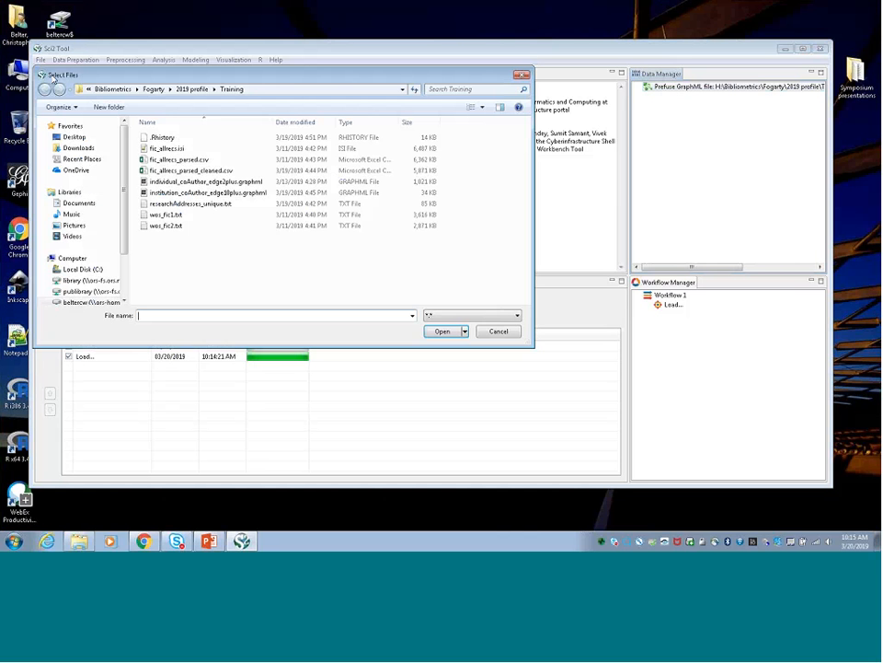
{"action": "left_click", "coordinate": [173, 194]}
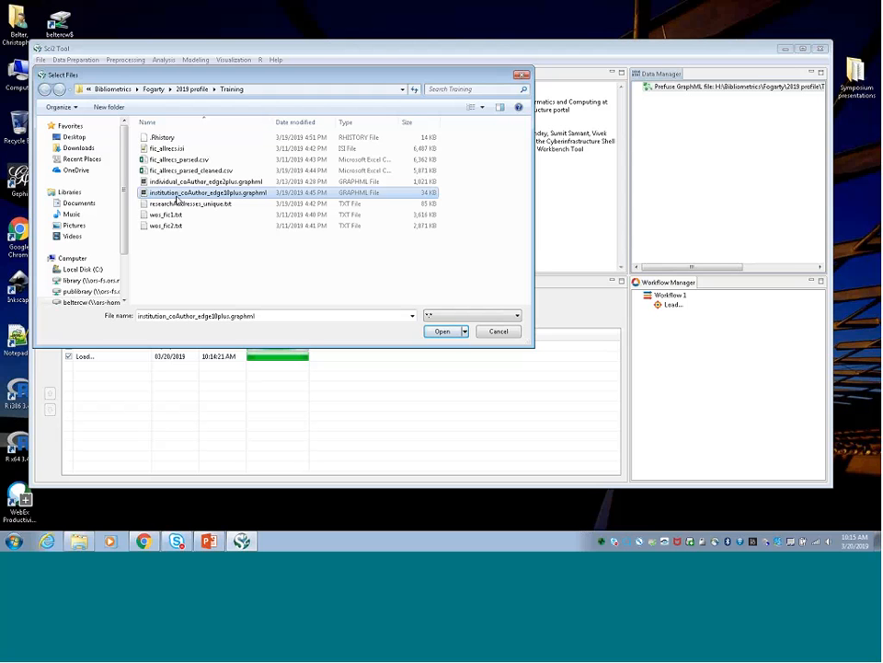
{"action": "left_click", "coordinate": [438, 333]}
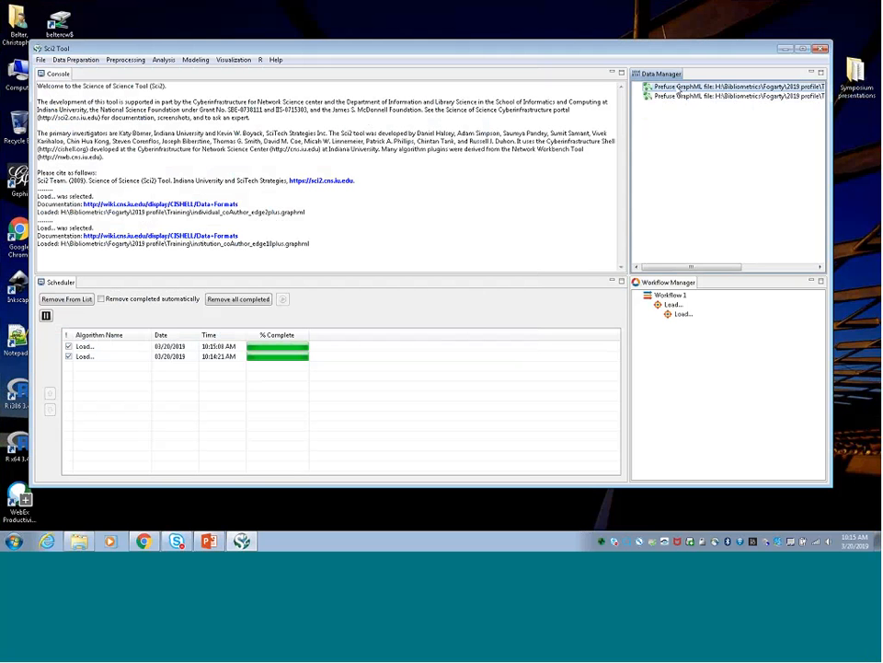
Step: Send the individual co-author network to Gephi for network visualization
{"action": "left_click", "coordinate": [230, 60]}
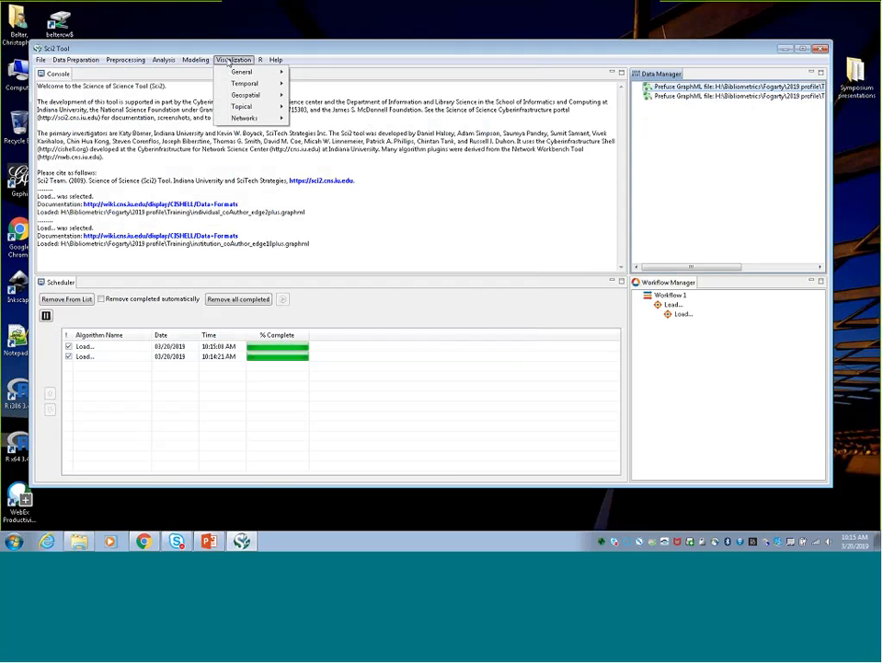
{"action": "mouse_move", "coordinate": [245, 118]}
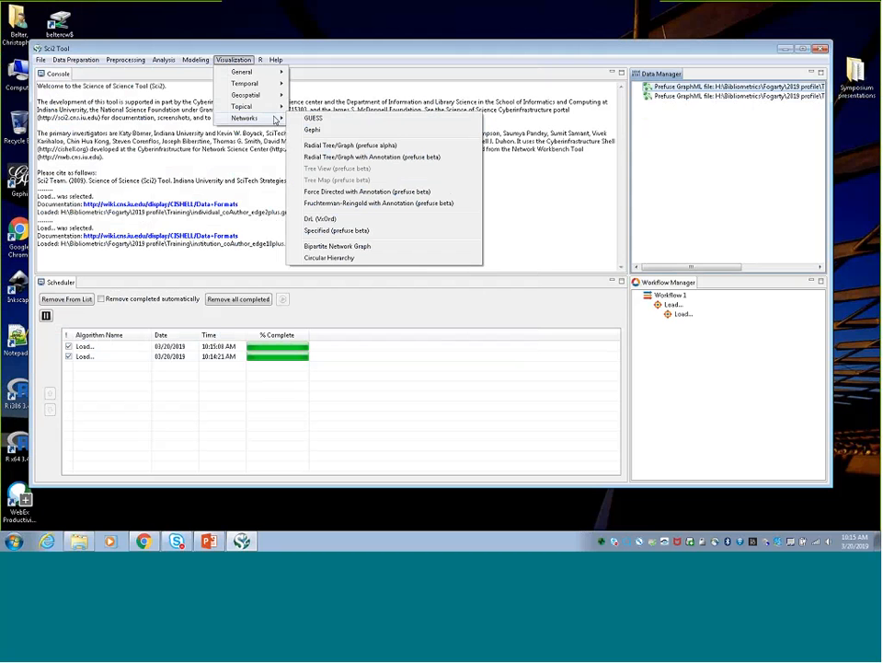
{"action": "left_click", "coordinate": [339, 131]}
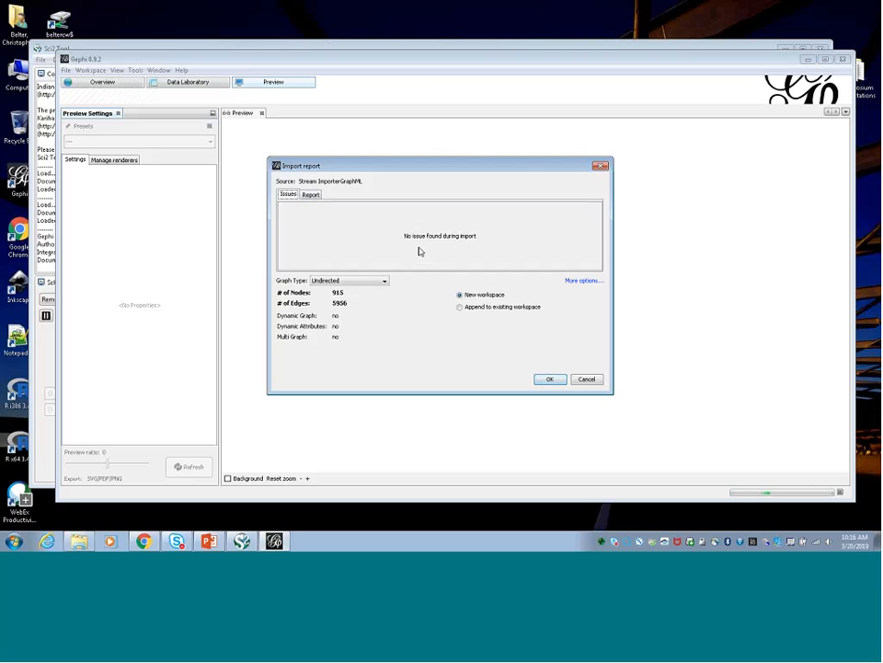
Step: Review the import report's details and issues, and import the network as an undirected graph into a new workspace
{"action": "left_click", "coordinate": [311, 195]}
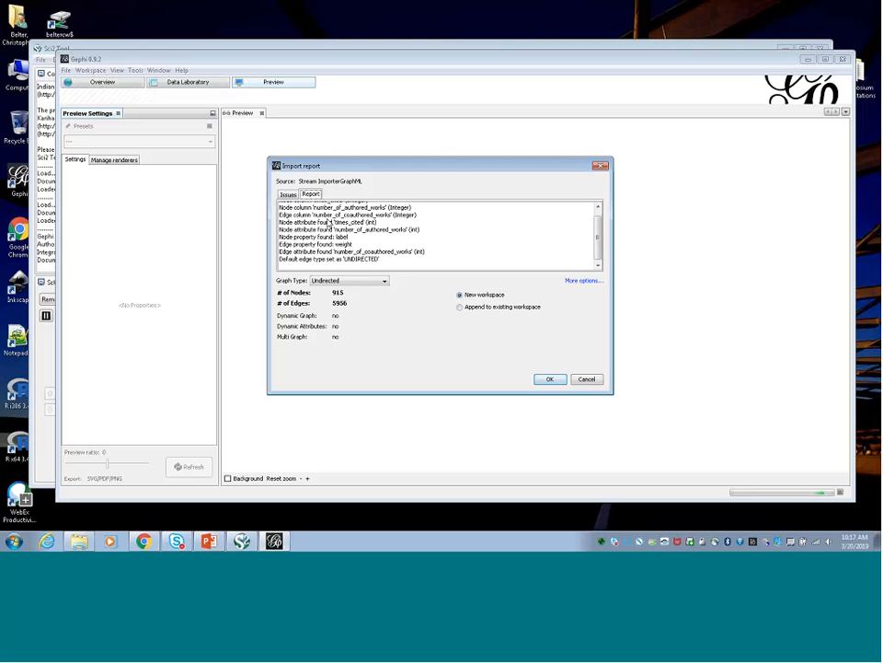
{"action": "left_click", "coordinate": [288, 194]}
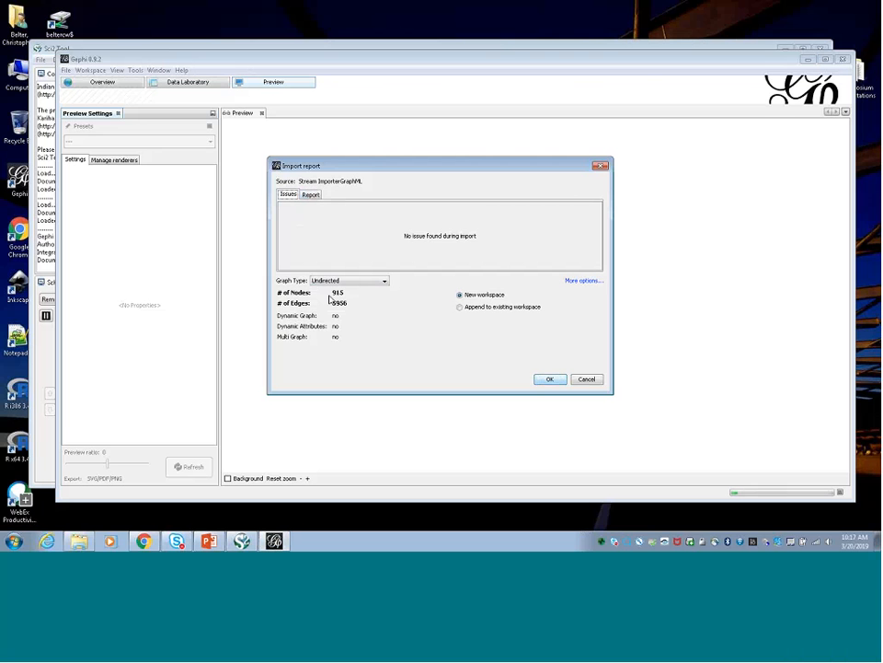
{"action": "left_click", "coordinate": [549, 380]}
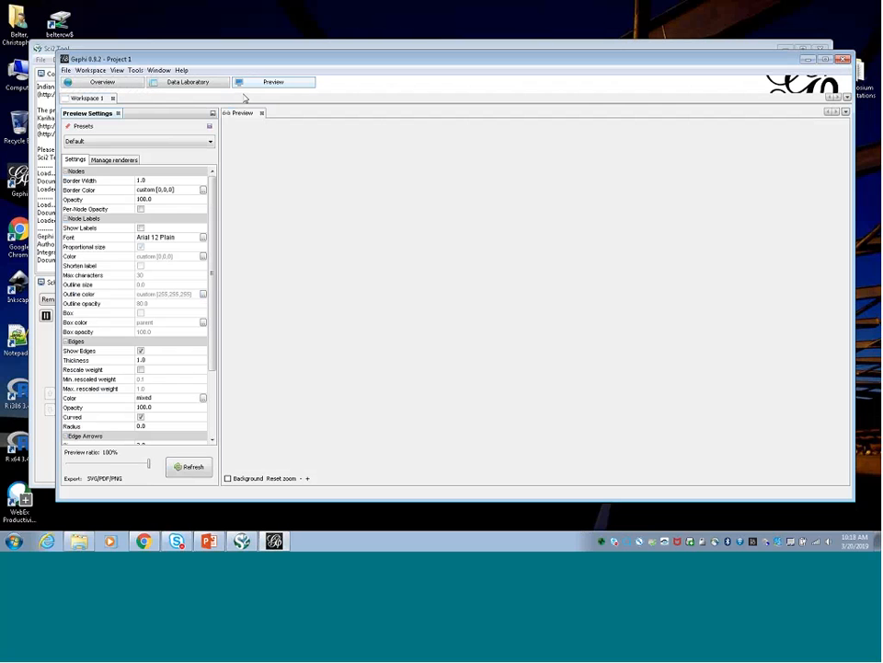
Step: Show the graph overview in a maximized window and look over the available filters and statistics
{"action": "left_click", "coordinate": [112, 86]}
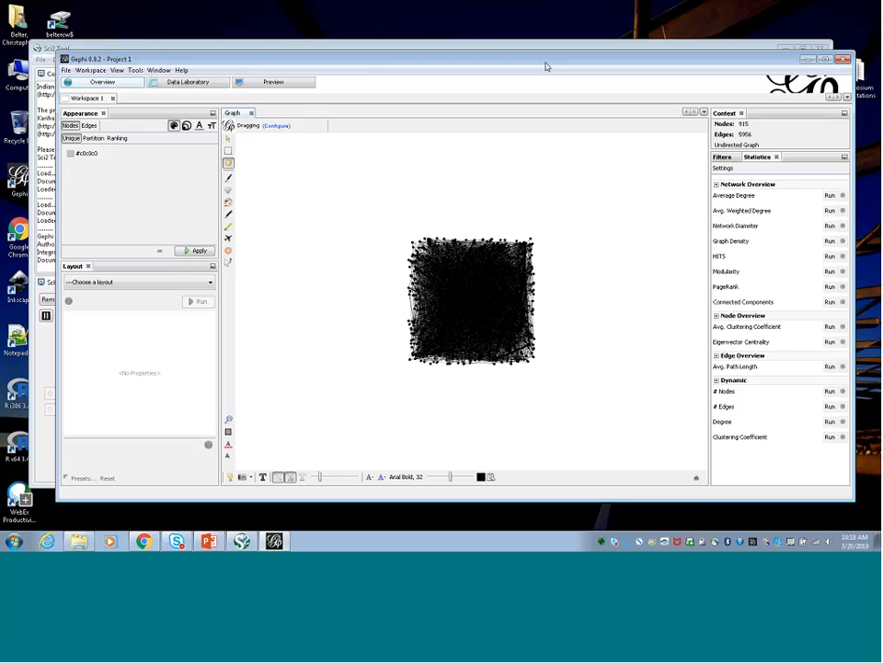
{"action": "left_click", "coordinate": [826, 60]}
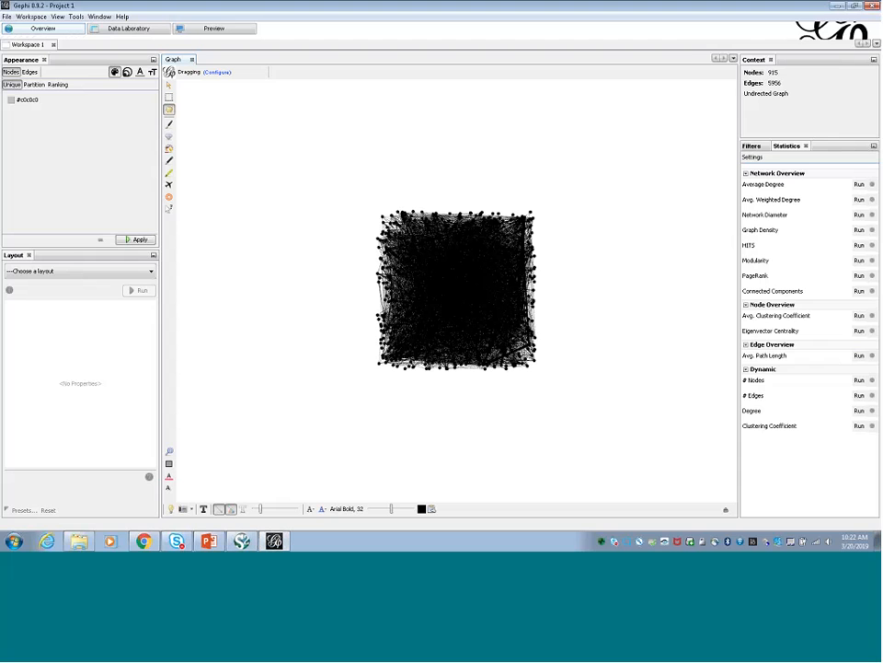
{"action": "left_click", "coordinate": [752, 146]}
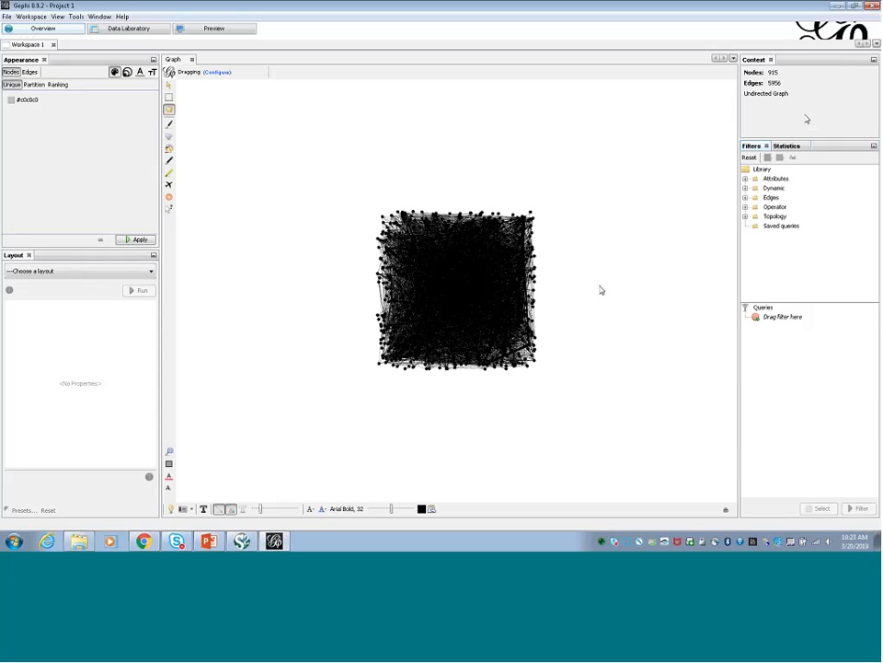
{"action": "left_click", "coordinate": [791, 146]}
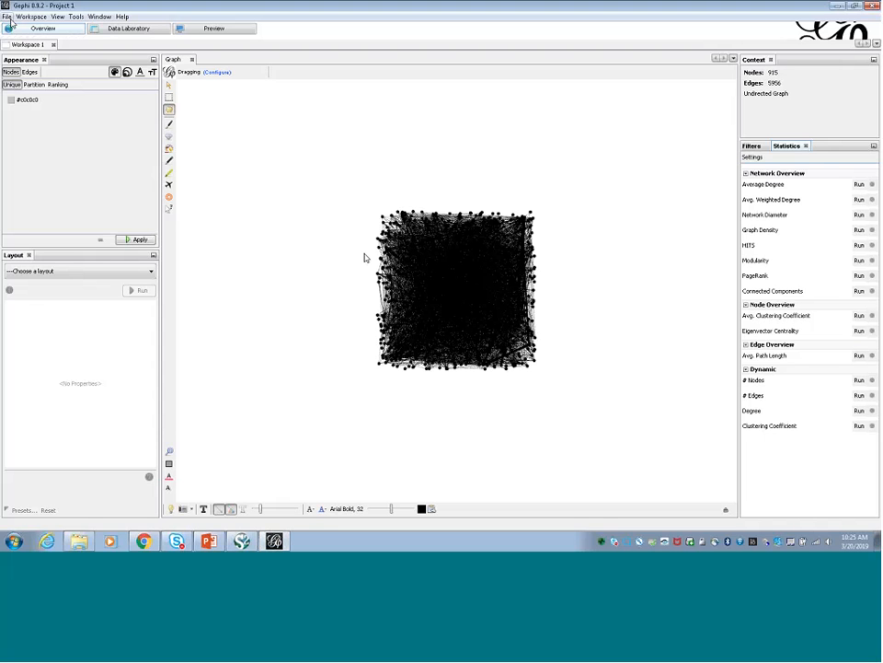
{"action": "left_click", "coordinate": [7, 17]}
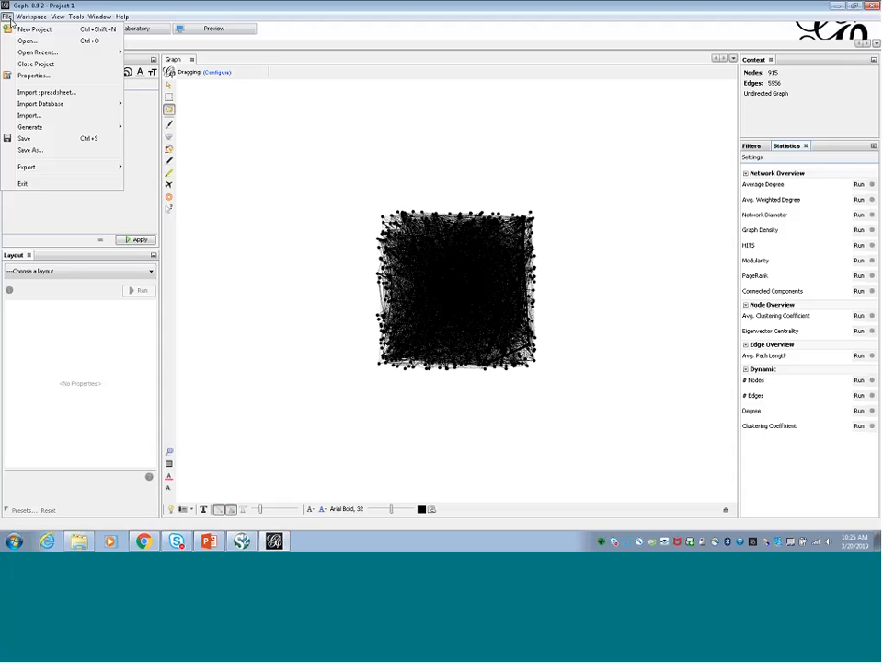
{"action": "left_click", "coordinate": [38, 139]}
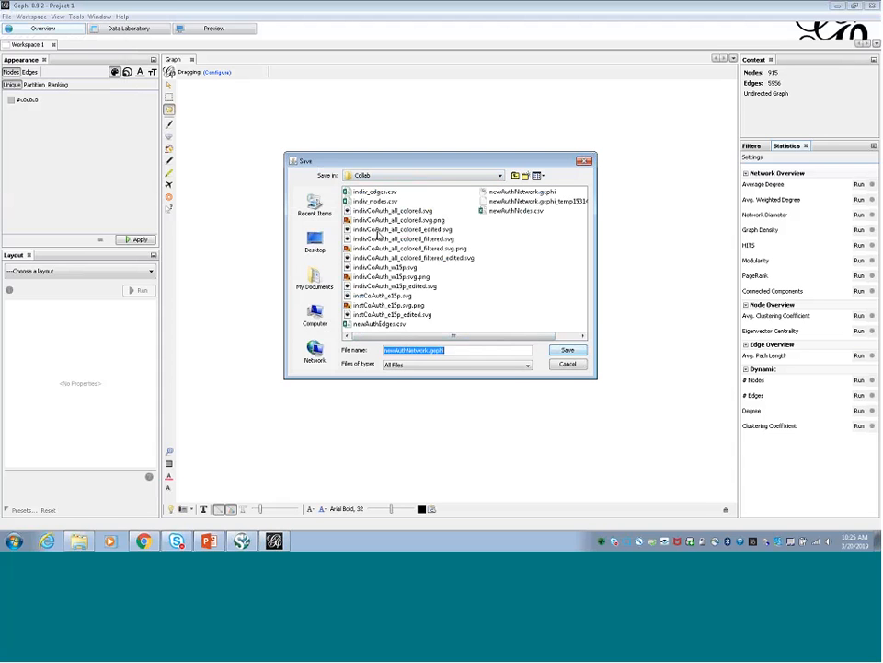
{"action": "left_click", "coordinate": [401, 366]}
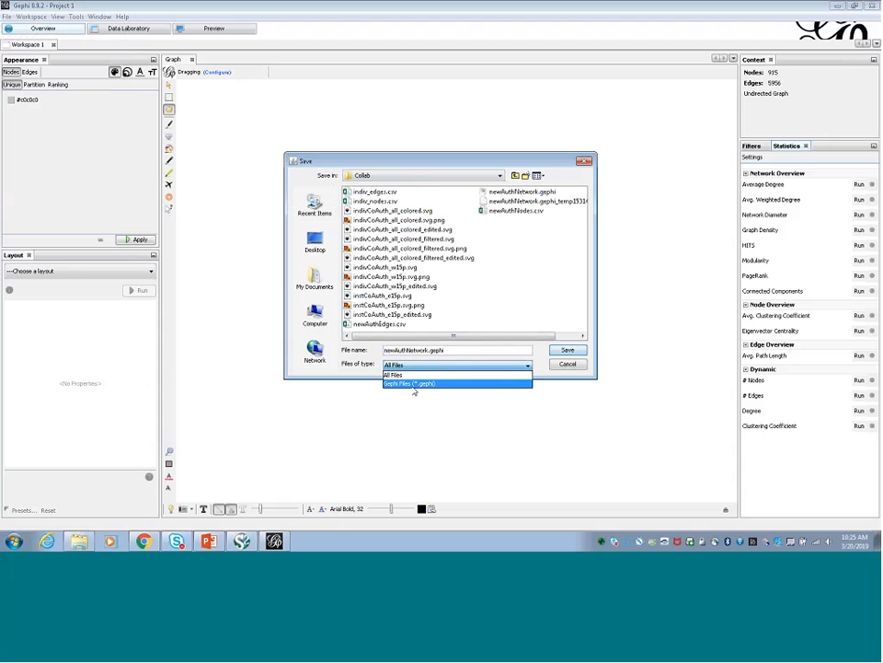
{"action": "left_click", "coordinate": [414, 384]}
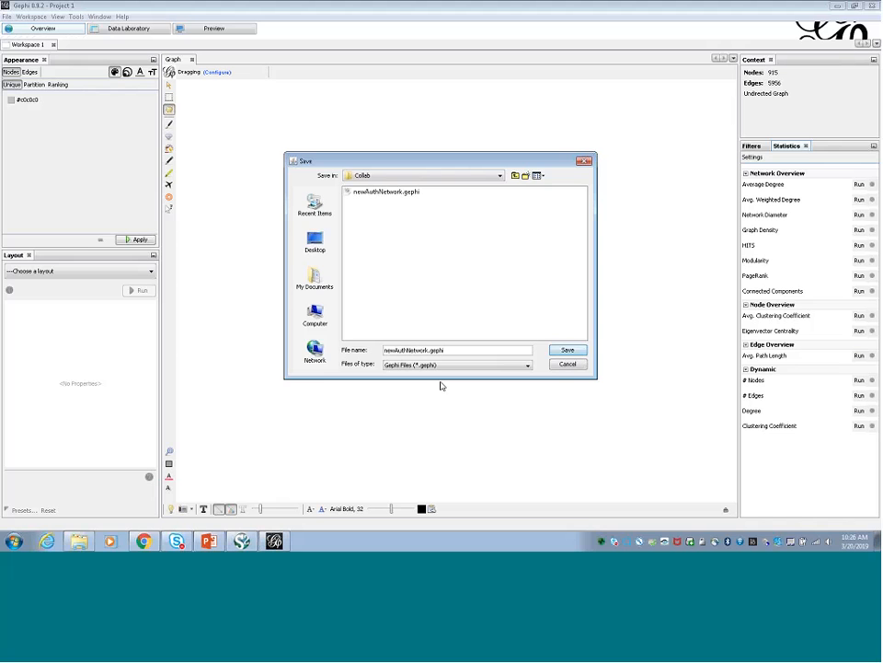
{"action": "left_click", "coordinate": [565, 365]}
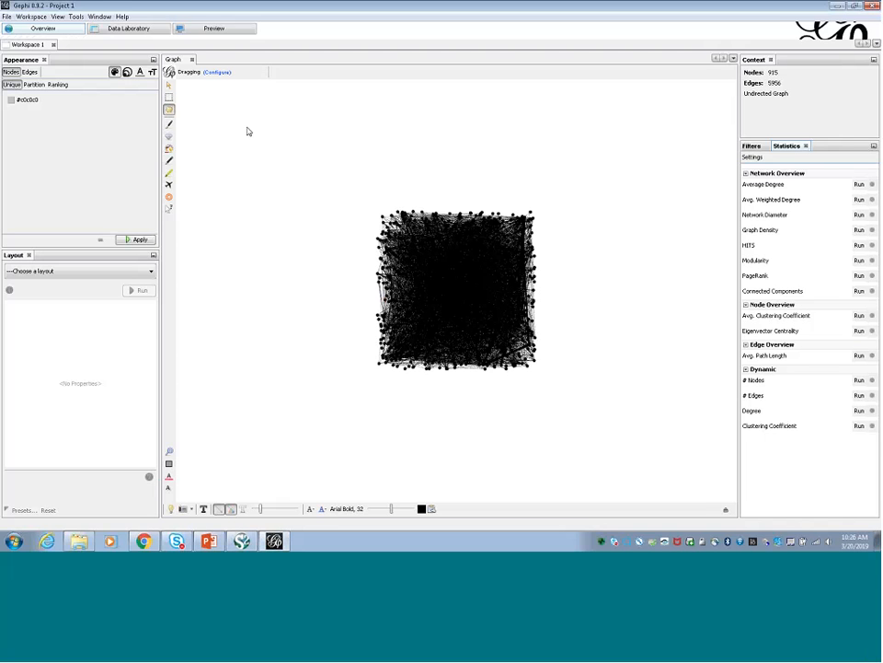
Step: Lay out the network with ForceAtlas 2, stop the algorithm once the clusters have spread, and inspect the arrangement
{"action": "left_click", "coordinate": [59, 275]}
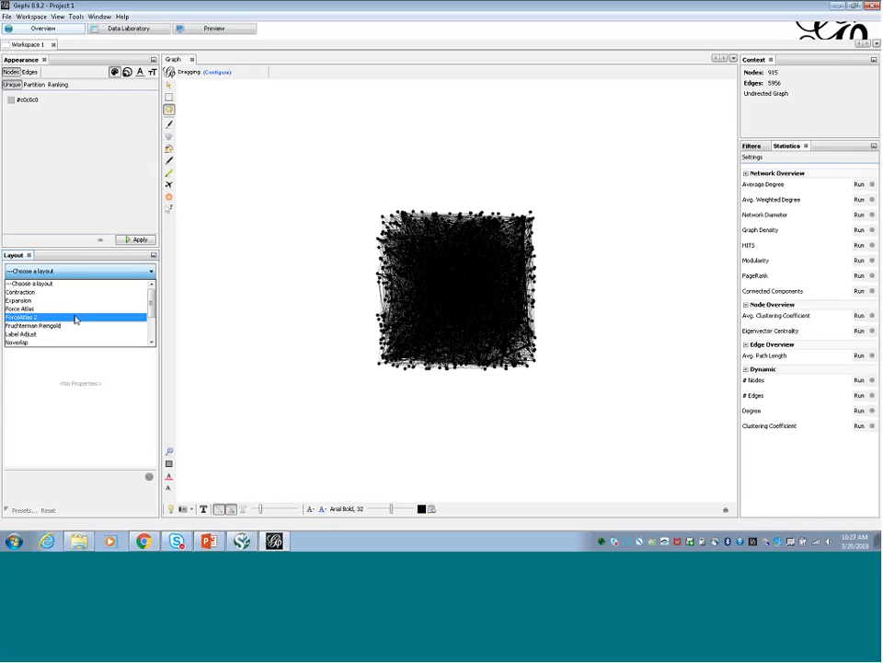
{"action": "left_click", "coordinate": [75, 318]}
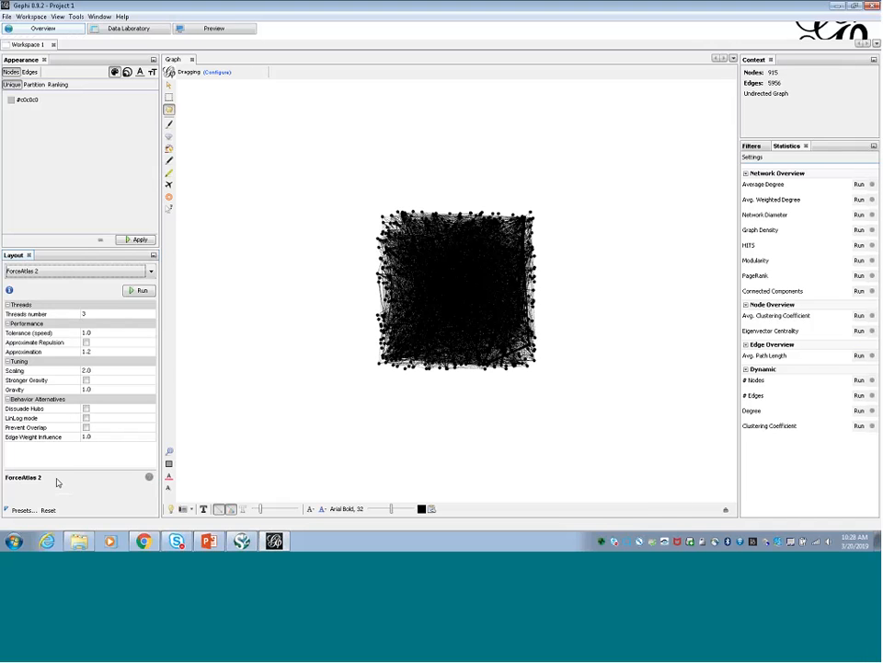
{"action": "left_click", "coordinate": [143, 295]}
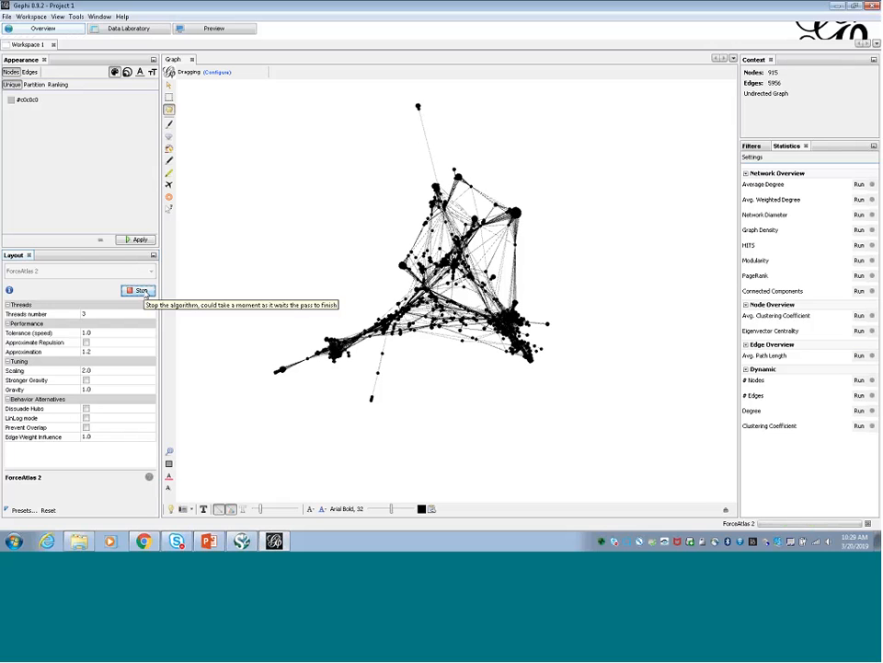
{"action": "left_click", "coordinate": [140, 292]}
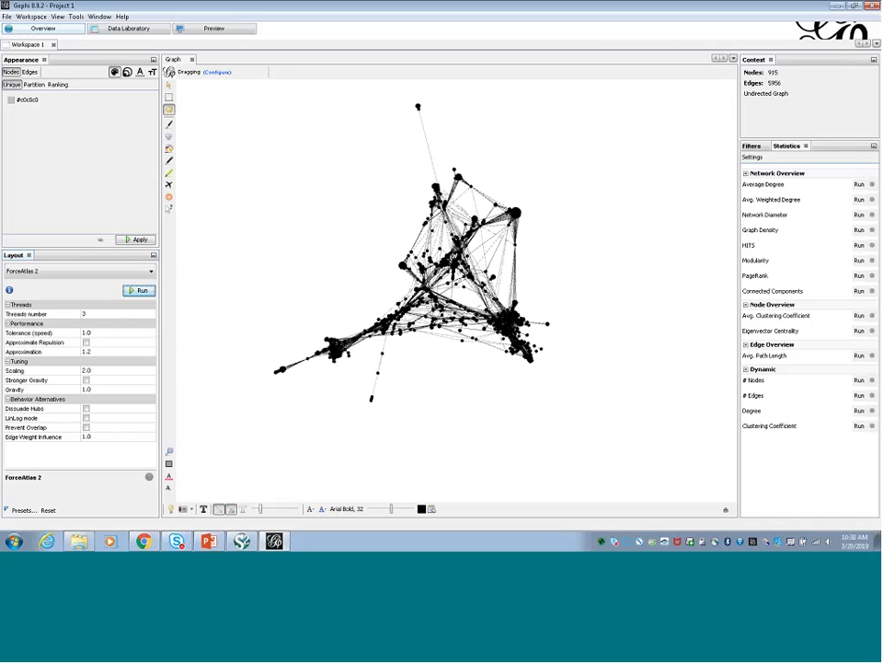
{"action": "left_click_drag", "start_coordinate": [325, 202], "coordinate": [329, 207]}
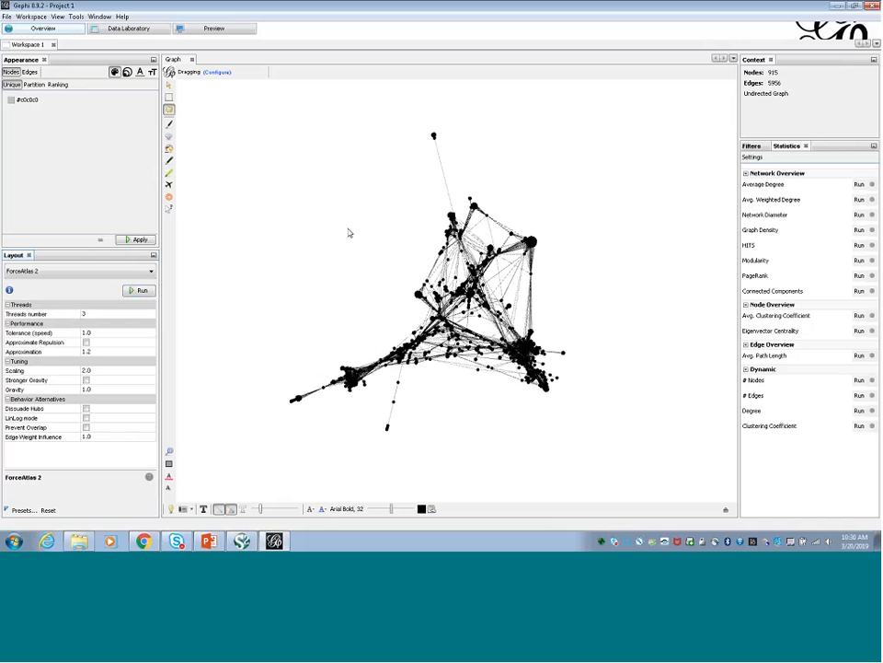
{"action": "scroll", "coordinate": [350, 236], "scroll_direction": "up", "scroll_amount": 2}
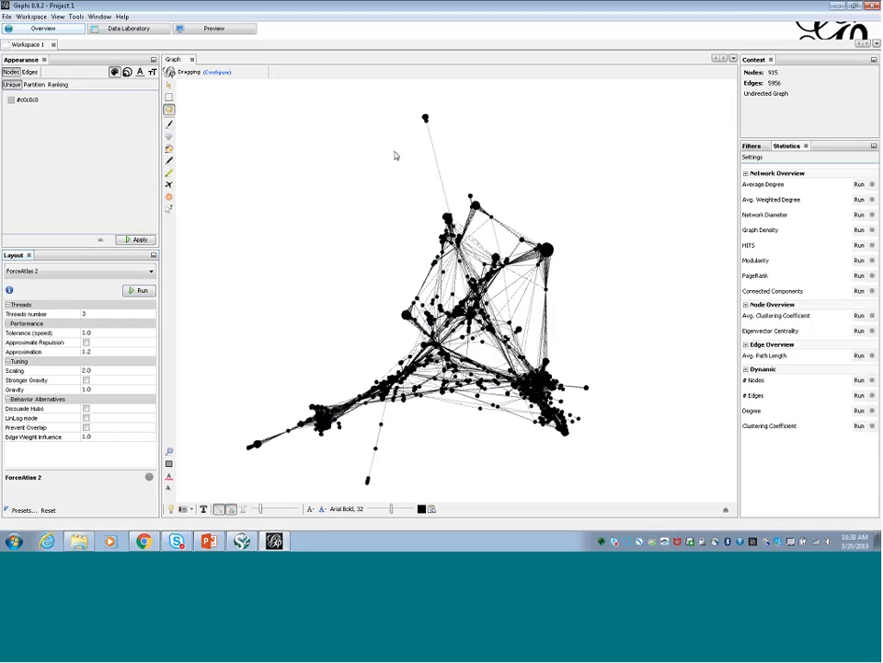
Step: Examine the network's clusters and shift the first node of the outlying chain below the network closer to the main body
{"action": "scroll", "coordinate": [395, 155], "scroll_direction": "up", "scroll_amount": 3}
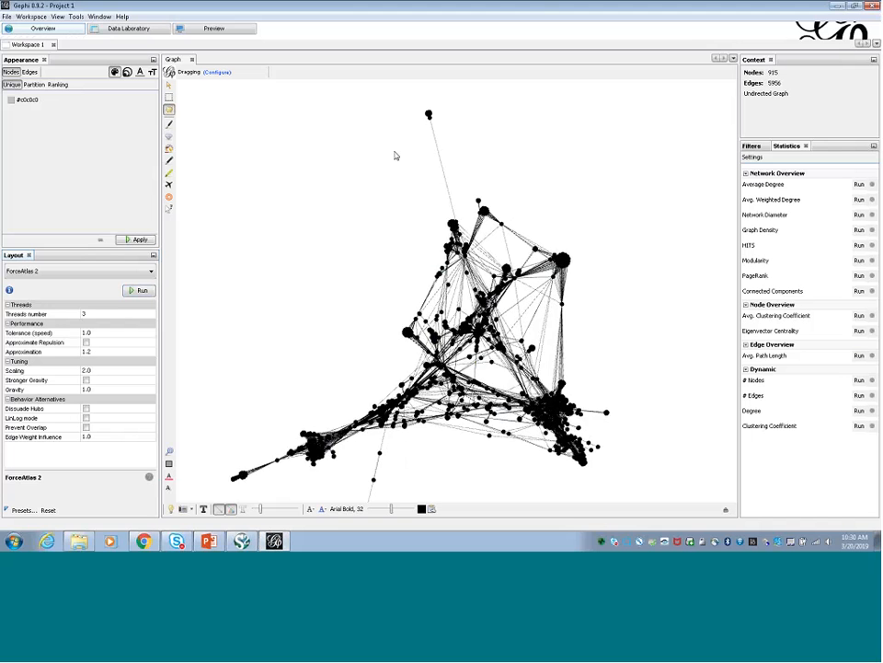
{"action": "scroll", "coordinate": [394, 155], "scroll_direction": "down", "scroll_amount": 2}
{"action": "scroll", "coordinate": [395, 155], "scroll_direction": "down", "scroll_amount": 2}
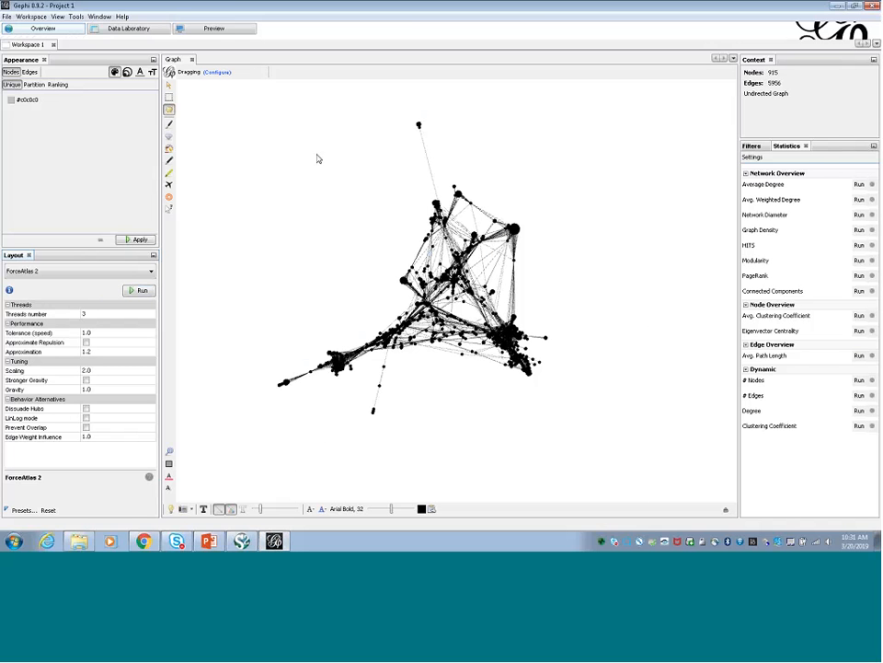
{"action": "left_click_drag", "start_coordinate": [317, 158], "coordinate": [331, 176]}
{"action": "scroll", "coordinate": [335, 185], "scroll_direction": "up", "scroll_amount": 3}
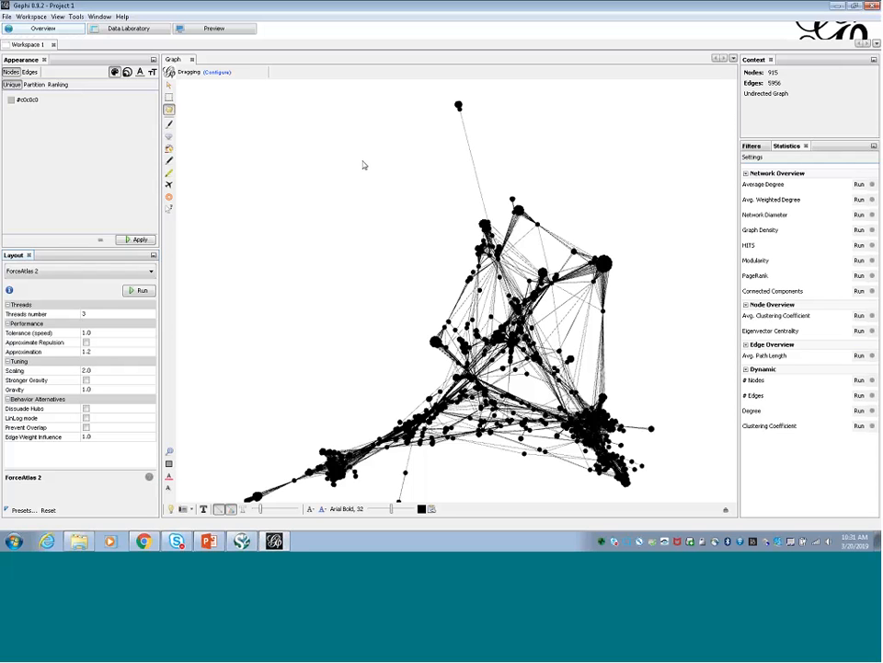
{"action": "left_click_drag", "start_coordinate": [364, 206], "coordinate": [368, 183]}
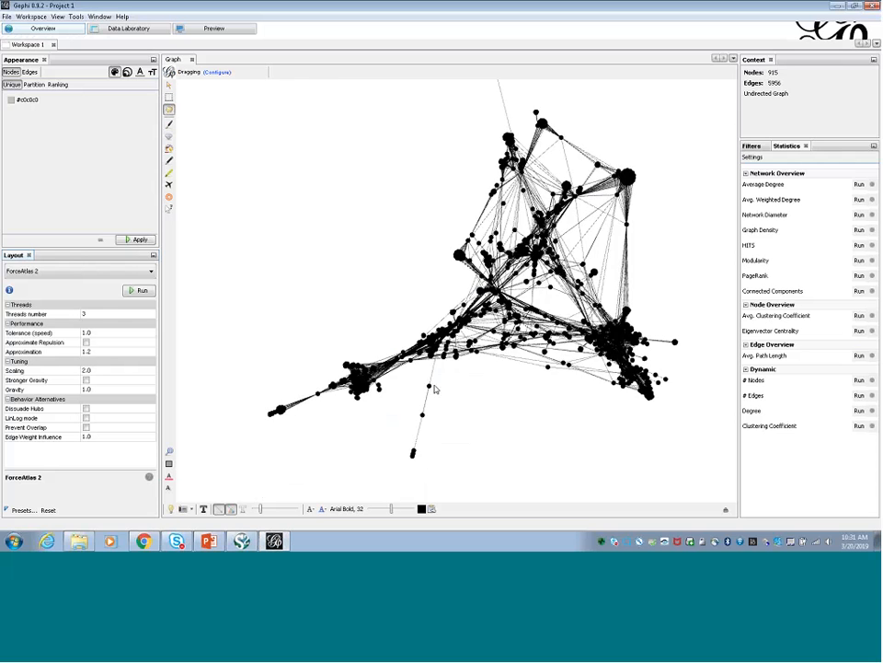
{"action": "mouse_move", "coordinate": [436, 389]}
{"action": "left_mouse_down"}
{"action": "mouse_move", "coordinate": [485, 419]}
{"action": "mouse_move", "coordinate": [496, 401]}
{"action": "mouse_move", "coordinate": [448, 435]}
{"action": "mouse_move", "coordinate": [408, 382]}
{"action": "mouse_move", "coordinate": [464, 394]}
{"action": "mouse_move", "coordinate": [481, 421]}
{"action": "mouse_move", "coordinate": [426, 391]}
{"action": "mouse_move", "coordinate": [433, 377]}
{"action": "left_mouse_up"}
Step: Set the node-dragging diameter to 54 and pull the outlying node groups below and above the network closer to its main body
{"action": "left_click", "coordinate": [213, 77]}
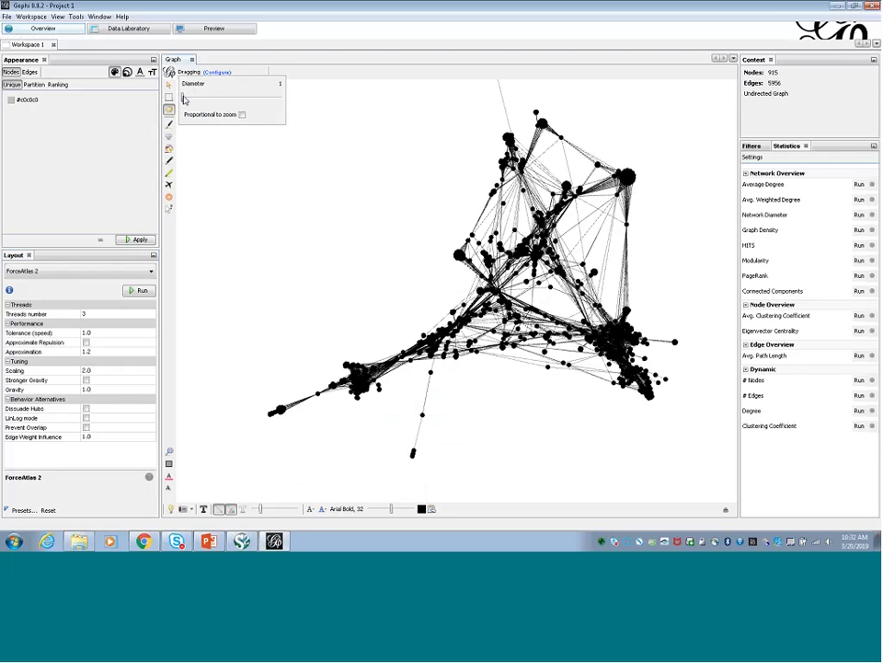
{"action": "left_click_drag", "start_coordinate": [184, 100], "coordinate": [188, 97]}
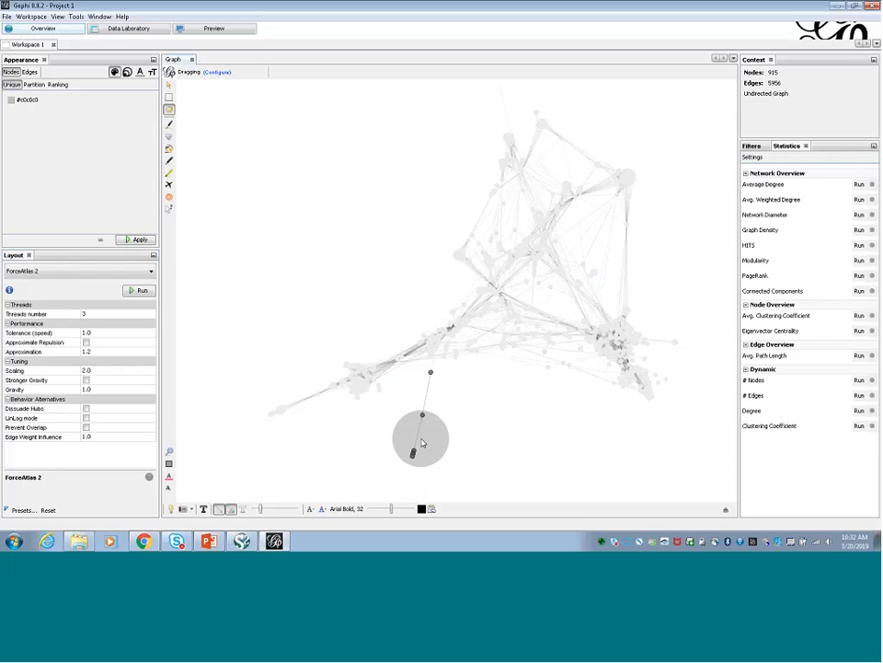
{"action": "mouse_move", "coordinate": [422, 443]}
{"action": "left_mouse_down"}
{"action": "mouse_move", "coordinate": [363, 167]}
{"action": "mouse_move", "coordinate": [488, 184]}
{"action": "mouse_move", "coordinate": [490, 176]}
{"action": "left_mouse_up"}
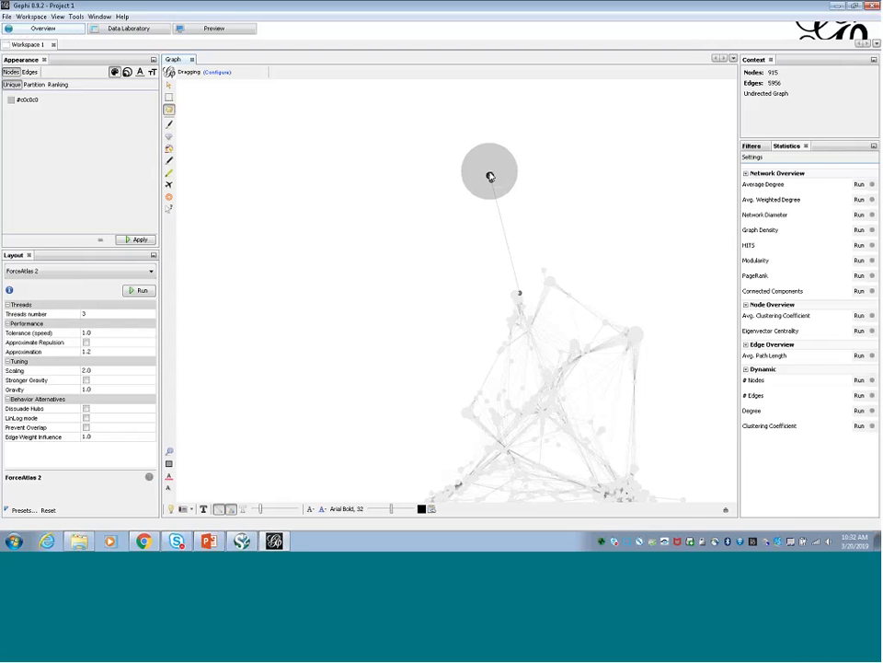
{"action": "left_click_drag", "start_coordinate": [491, 175], "coordinate": [501, 265]}
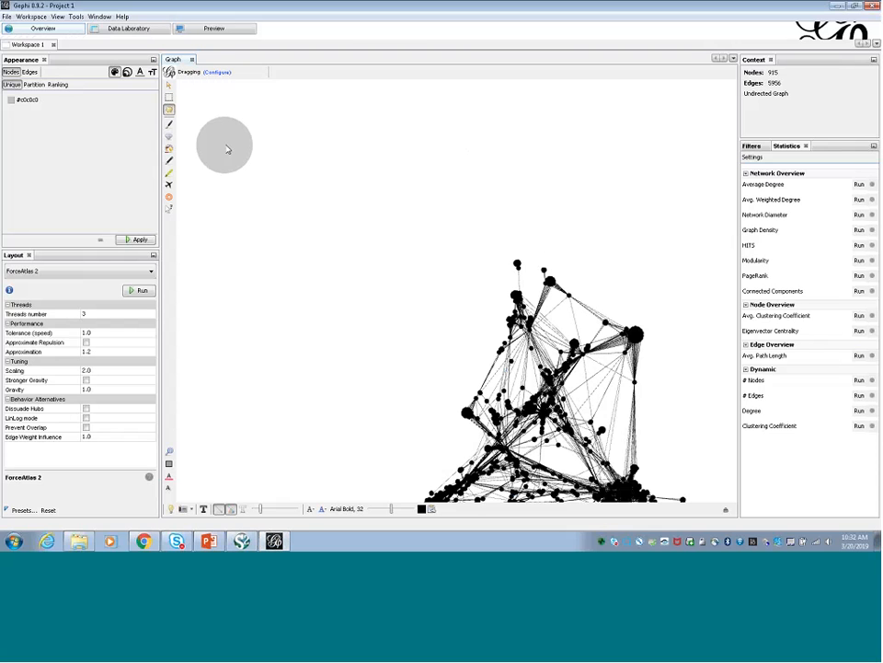
{"action": "left_click_drag", "start_coordinate": [246, 208], "coordinate": [249, 165]}
{"action": "left_click_drag", "start_coordinate": [439, 387], "coordinate": [451, 367]}
{"action": "left_click_drag", "start_coordinate": [316, 384], "coordinate": [326, 361]}
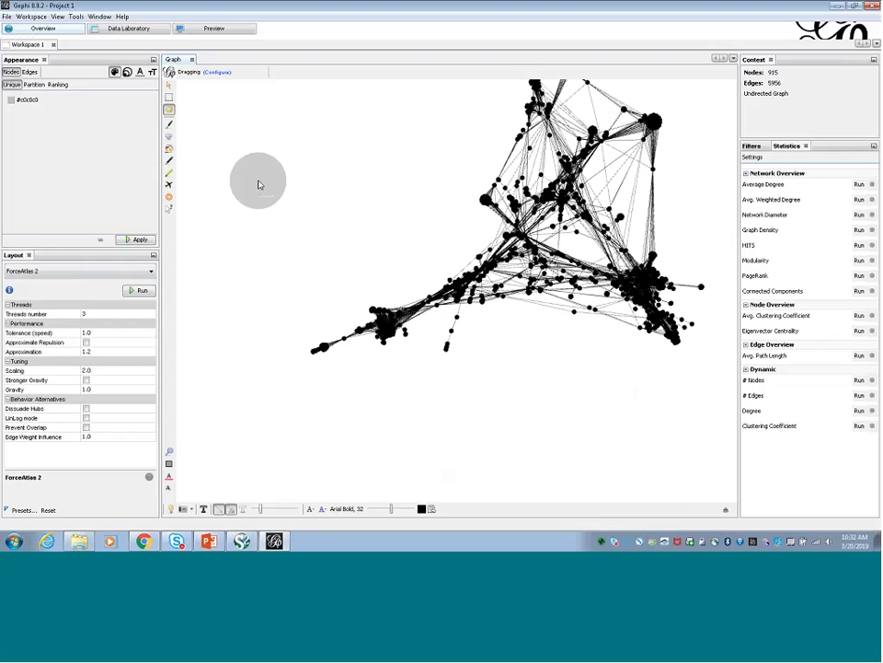
Step: Reduce the node-dragging diameter to its minimum and centre the network in the graph view
{"action": "left_click", "coordinate": [215, 76]}
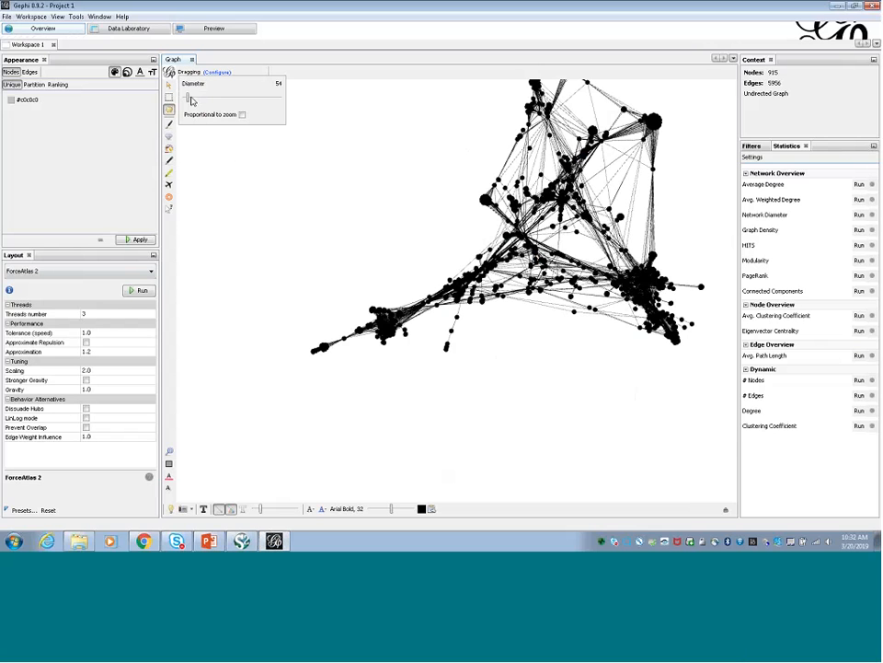
{"action": "left_click_drag", "start_coordinate": [191, 101], "coordinate": [182, 101]}
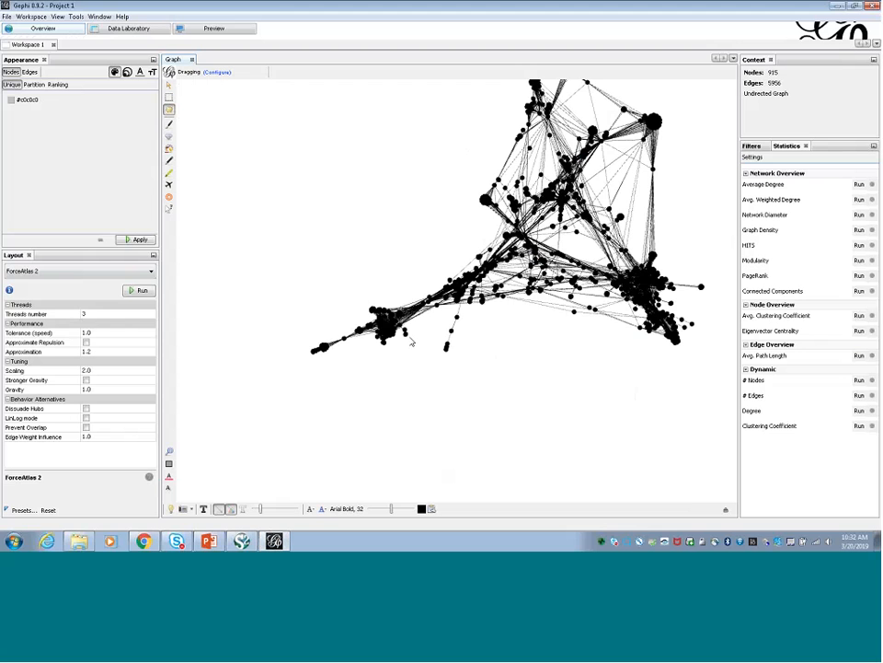
{"action": "mouse_move", "coordinate": [408, 164]}
{"action": "left_mouse_down"}
{"action": "mouse_move", "coordinate": [397, 190]}
{"action": "mouse_move", "coordinate": [402, 167]}
{"action": "mouse_move", "coordinate": [399, 177]}
{"action": "left_mouse_up"}
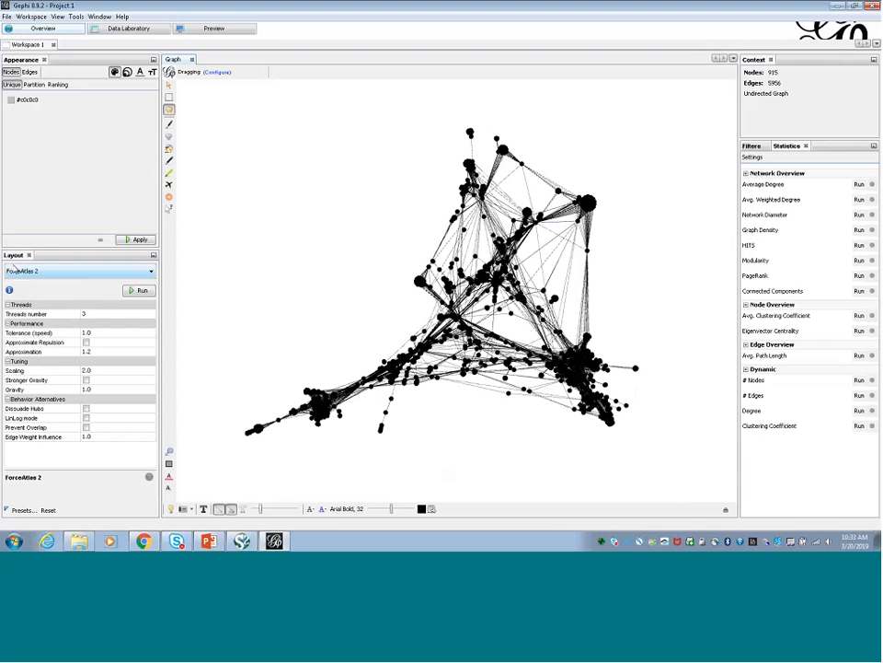
Step: Switch the layout algorithm to Rotate and turn the network by 90 degrees
{"action": "left_click", "coordinate": [54, 272]}
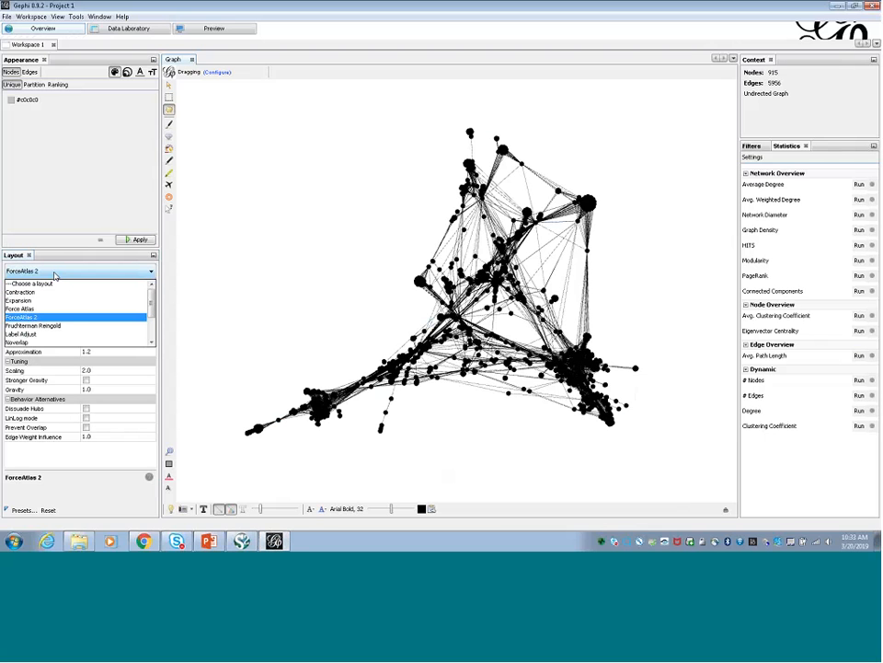
{"action": "scroll", "coordinate": [55, 319], "scroll_direction": "down", "scroll_amount": 2}
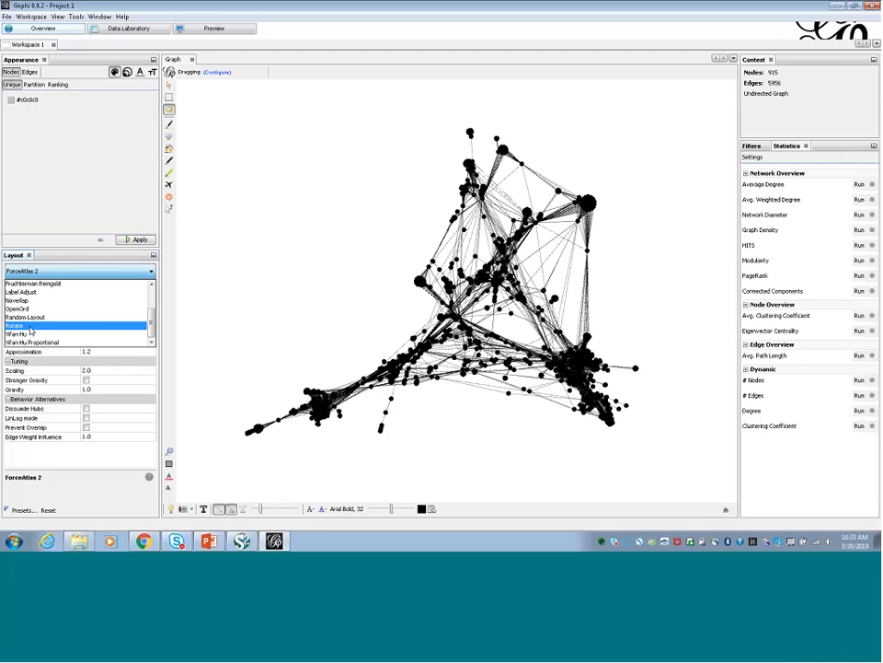
{"action": "left_click", "coordinate": [30, 326]}
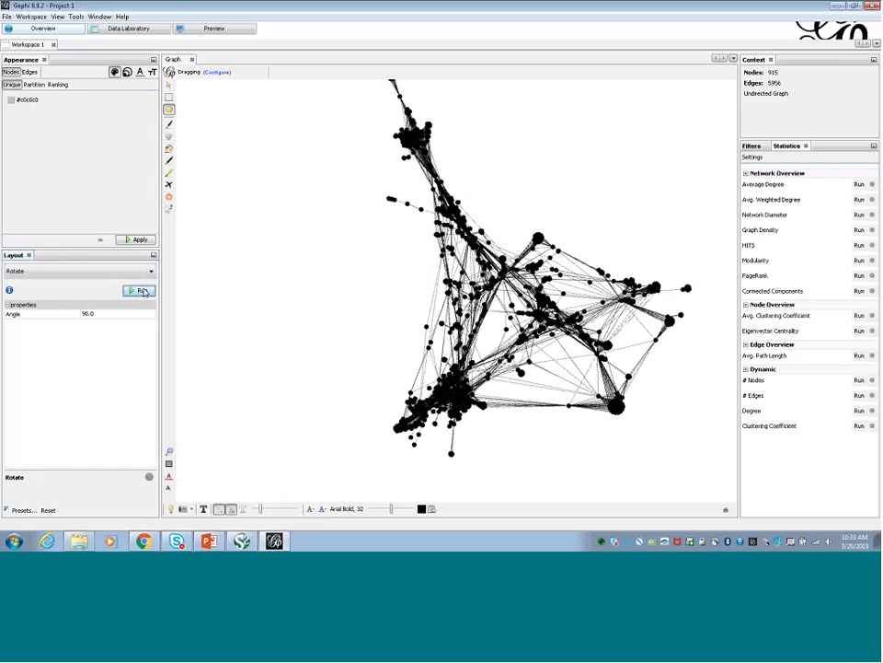
Step: Set the rotation angle to 10 degrees and rotate the network repeatedly until its long arm extends toward the upper right
{"action": "left_click", "coordinate": [121, 314]}
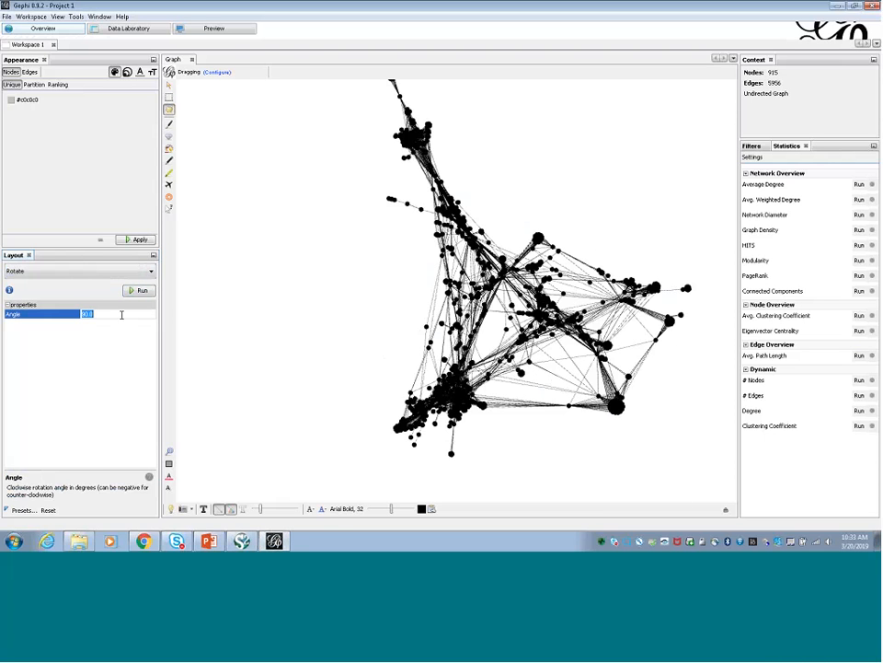
{"action": "type", "text": "10"}
{"action": "key", "text": "Return"}
{"action": "left_click", "coordinate": [136, 291]}
{"action": "left_click", "coordinate": [134, 291]}
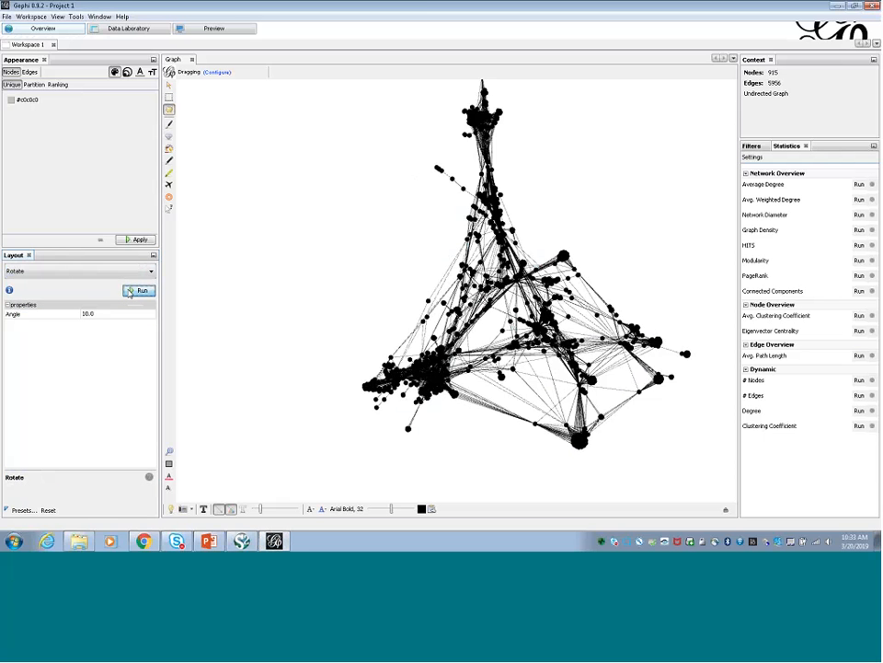
{"action": "left_click", "coordinate": [134, 290]}
{"action": "left_click", "coordinate": [133, 291]}
{"action": "left_click", "coordinate": [133, 291]}
{"action": "left_click", "coordinate": [134, 291]}
{"action": "left_click", "coordinate": [134, 291]}
{"action": "left_click", "coordinate": [133, 291]}
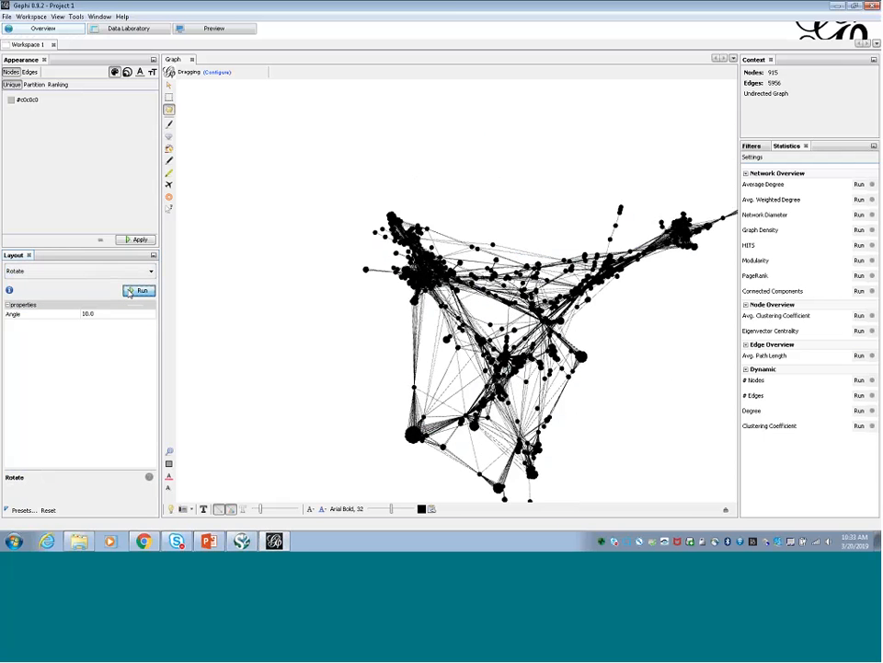
{"action": "left_click_drag", "start_coordinate": [323, 400], "coordinate": [223, 357]}
{"action": "left_click", "coordinate": [140, 291]}
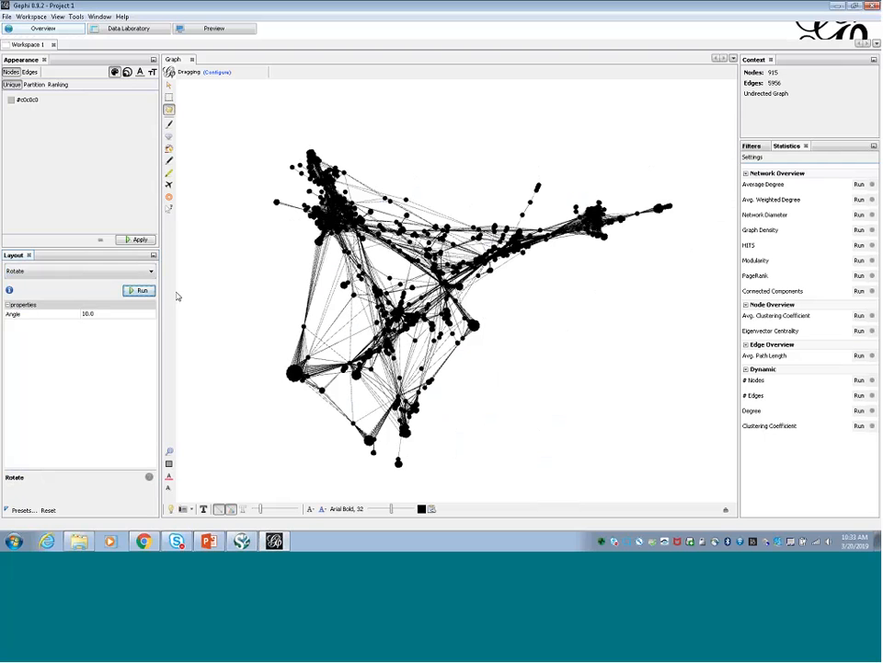
Step: Set the rotation angle to -10 and rotate the network counter-clockwise once
{"action": "left_click", "coordinate": [119, 314]}
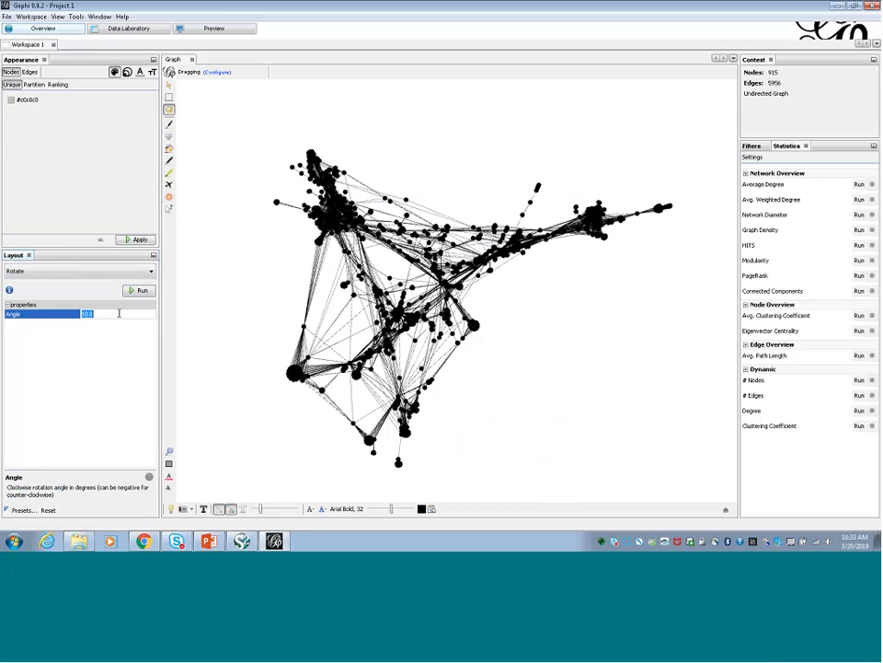
{"action": "key", "text": "BackSpace"}
{"action": "type", "text": "-10"}
{"action": "key", "text": "Return"}
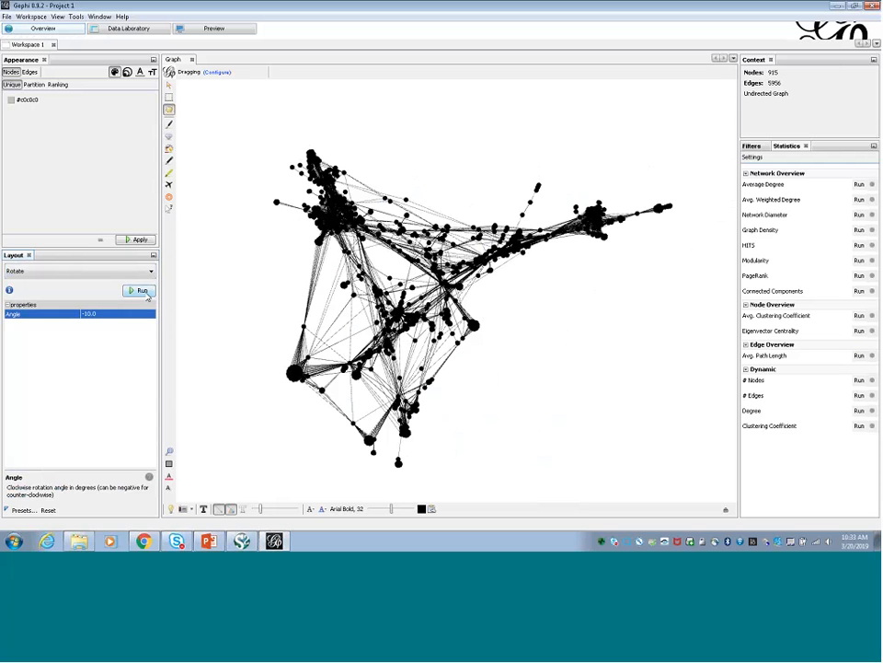
{"action": "left_click", "coordinate": [144, 293]}
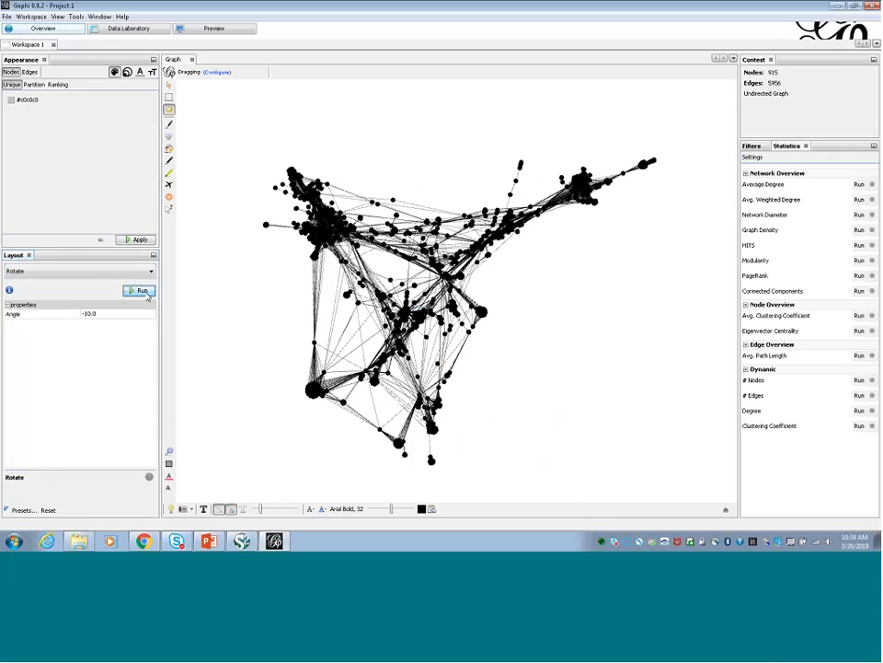
Step: Set the rotation angle to 10 and rotate the network clockwise once to reverse the last rotation
{"action": "left_click", "coordinate": [123, 313]}
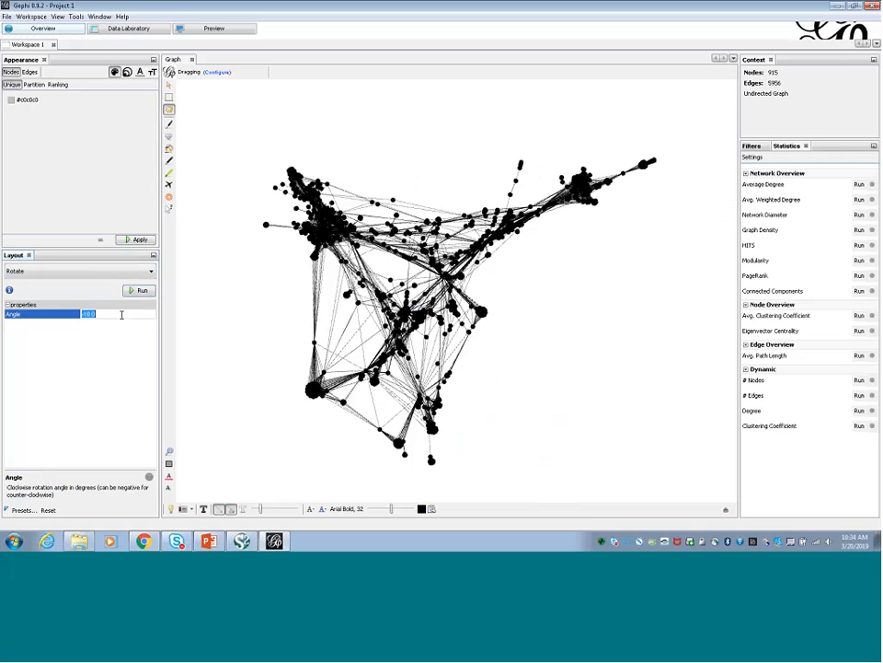
{"action": "type", "text": "10"}
{"action": "left_click", "coordinate": [140, 290]}
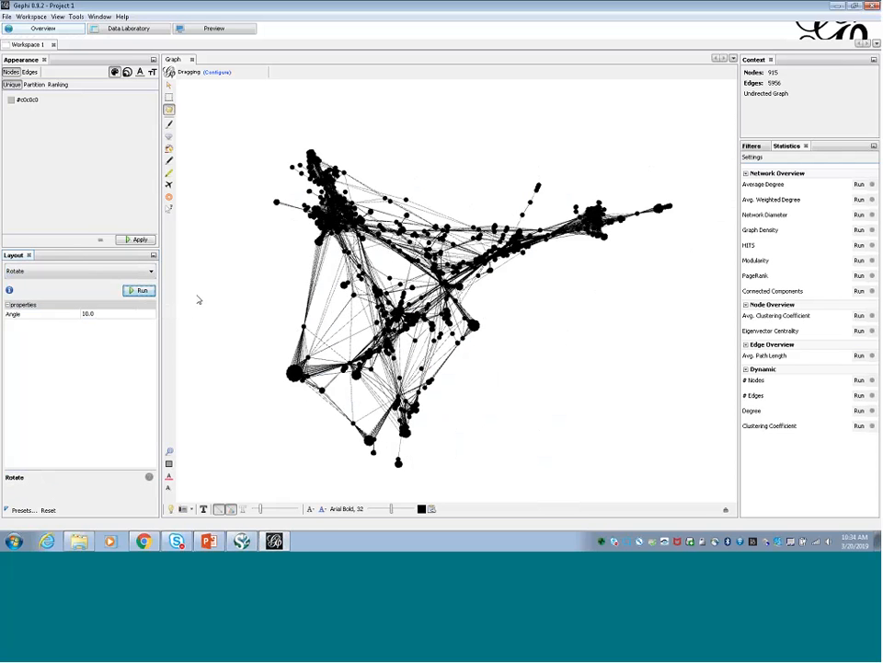
Step: Switch the layout algorithm to Expansion and expand the network with a scale factor of 1.2
{"action": "left_click_drag", "start_coordinate": [199, 296], "coordinate": [208, 268]}
{"action": "scroll", "coordinate": [213, 276], "scroll_direction": "up", "scroll_amount": 1}
{"action": "scroll", "coordinate": [213, 276], "scroll_direction": "up", "scroll_amount": 1}
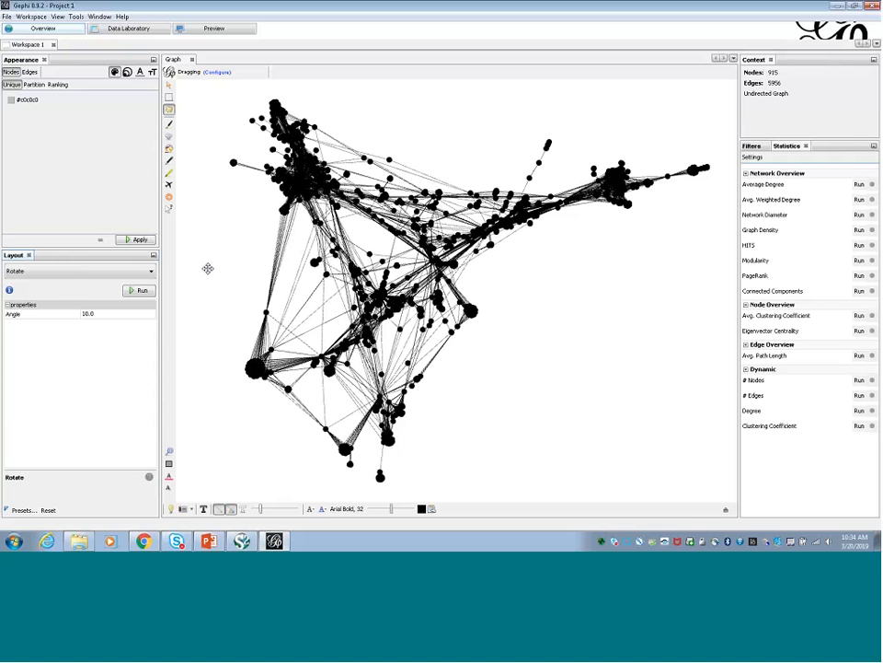
{"action": "left_click", "coordinate": [40, 273]}
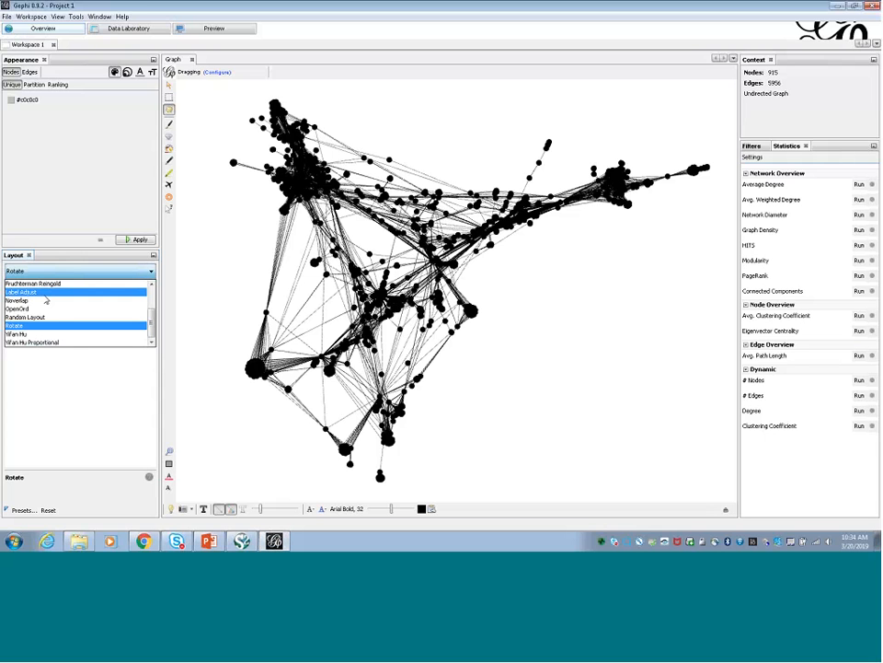
{"action": "scroll", "coordinate": [45, 299], "scroll_direction": "up", "scroll_amount": 2}
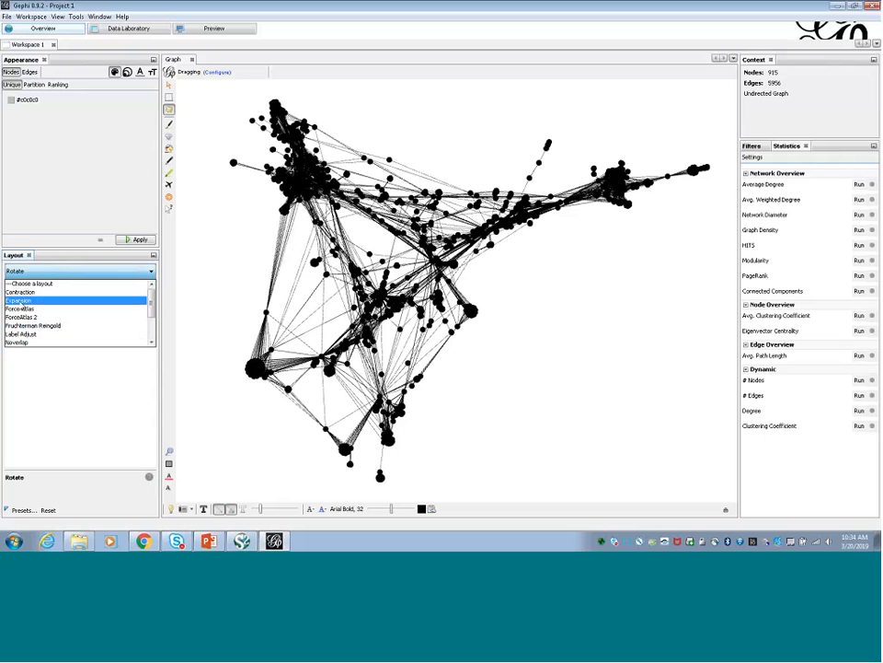
{"action": "left_click", "coordinate": [22, 301]}
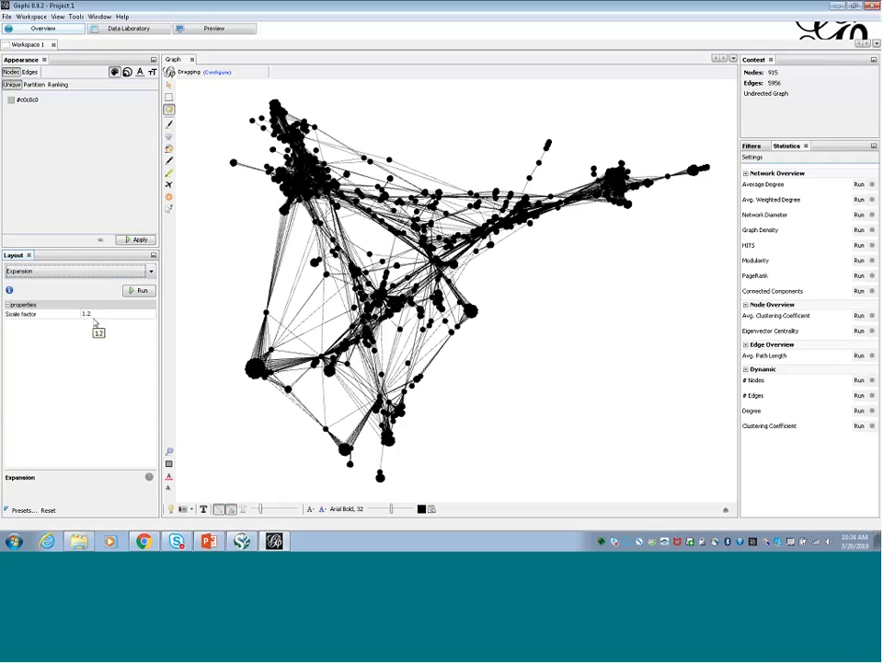
{"action": "left_click", "coordinate": [139, 290]}
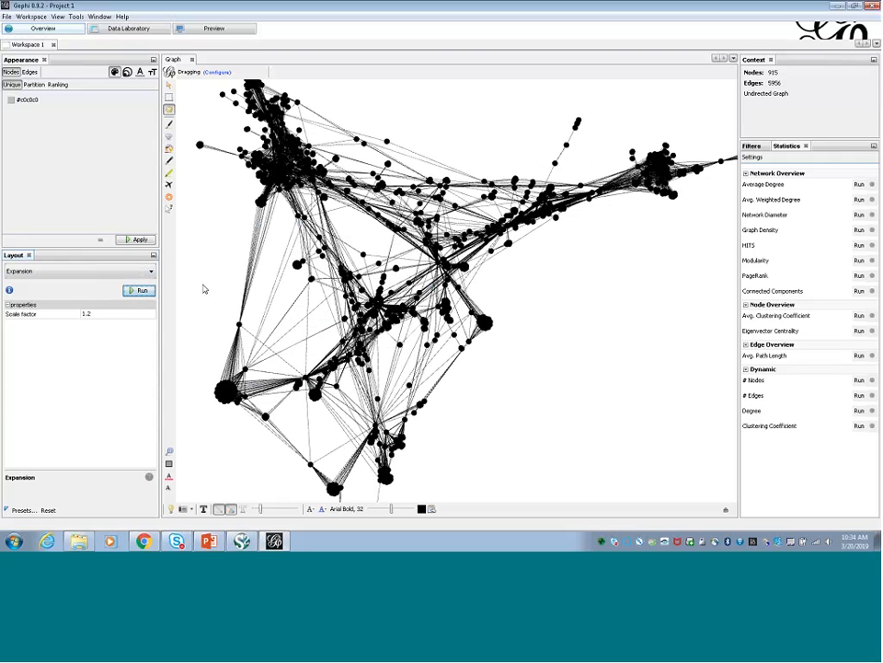
Step: Set the Expansion scale factor to 0.8 and run it to shrink the network
{"action": "left_click", "coordinate": [136, 313]}
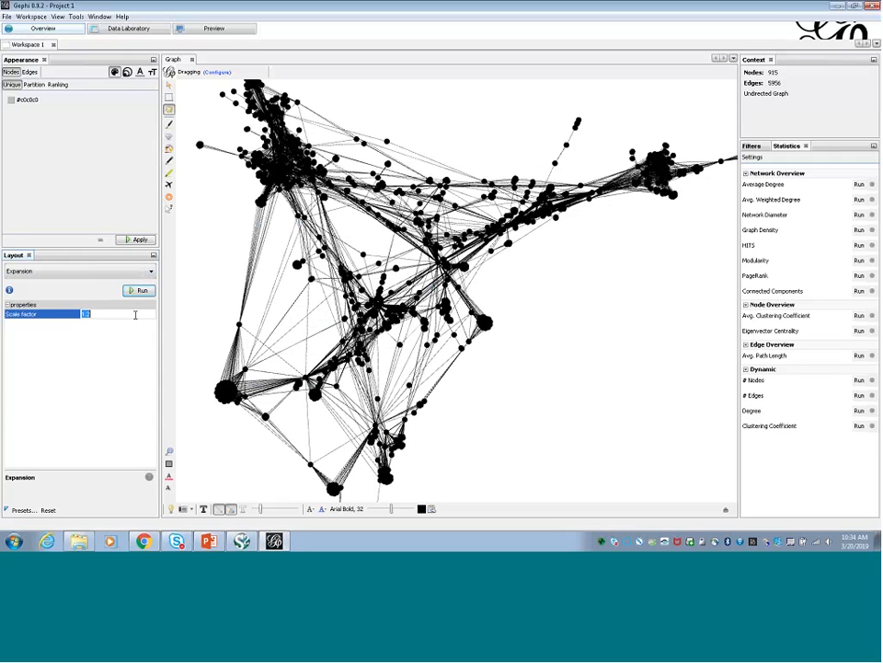
{"action": "type", "text": "0.8"}
{"action": "left_click", "coordinate": [140, 291]}
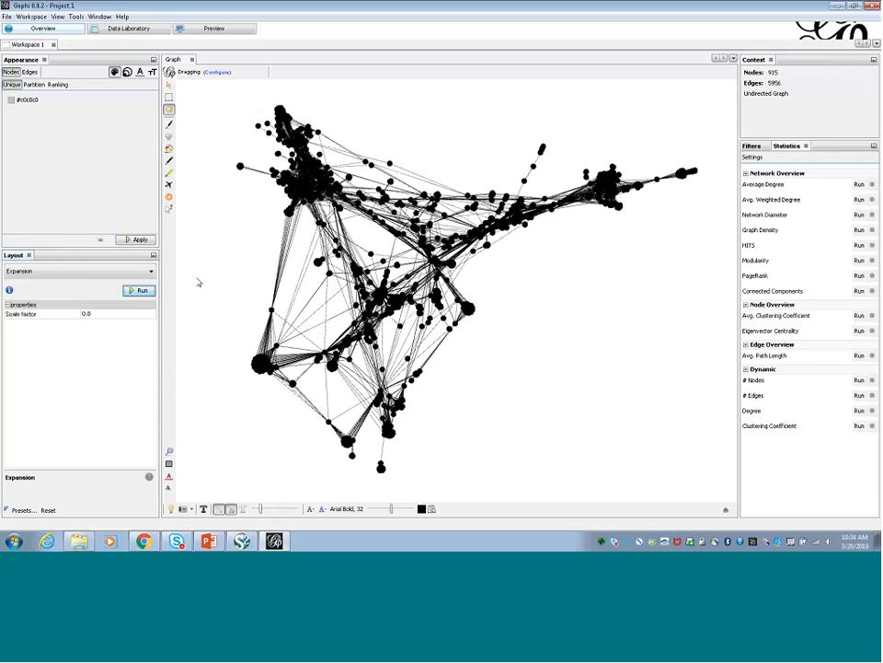
{"action": "left_click_drag", "start_coordinate": [202, 266], "coordinate": [207, 266]}
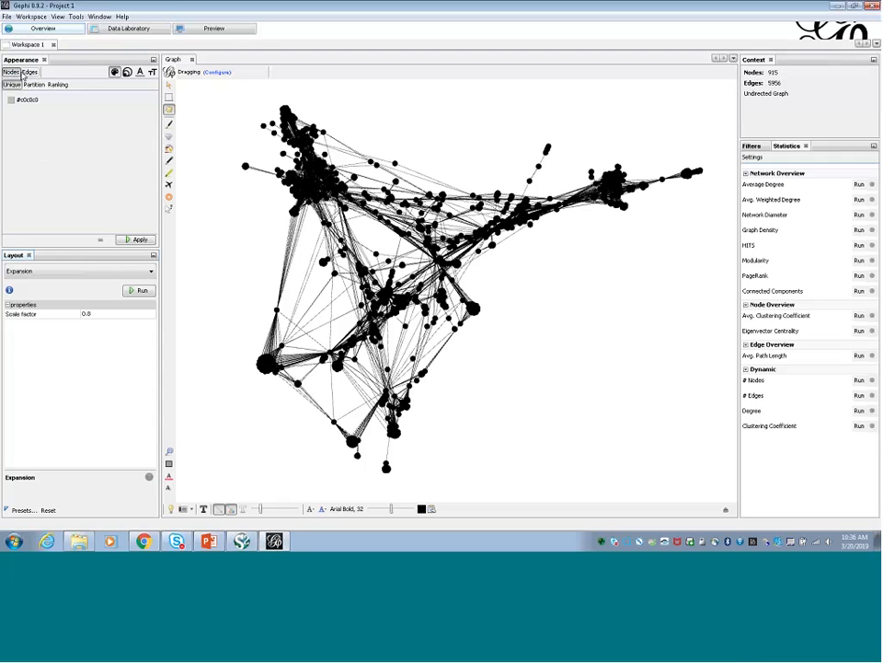
Step: Compare the appearance options available for edges and nodes, including colour, label colour and label size
{"action": "left_click", "coordinate": [29, 72]}
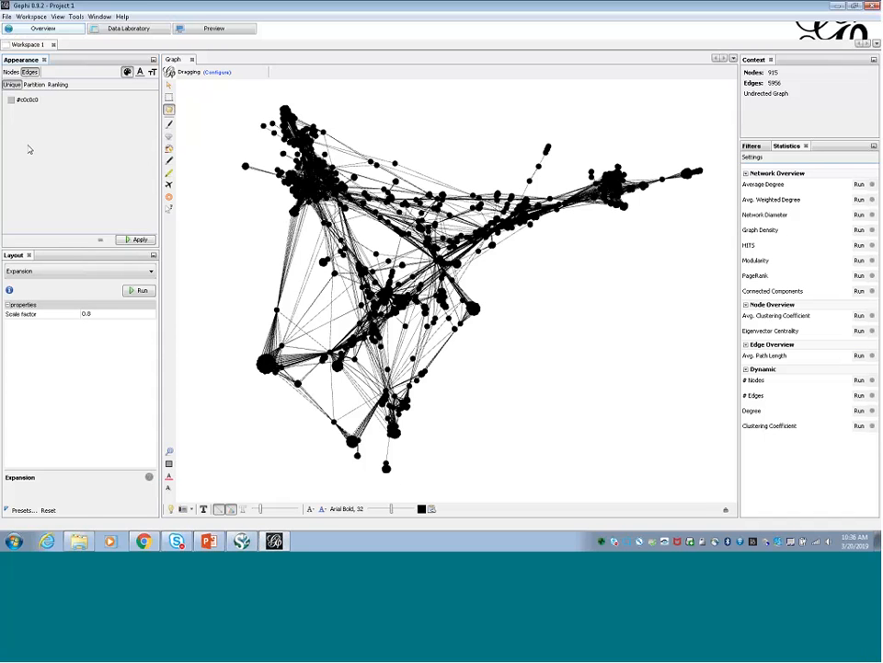
{"action": "left_click", "coordinate": [11, 72]}
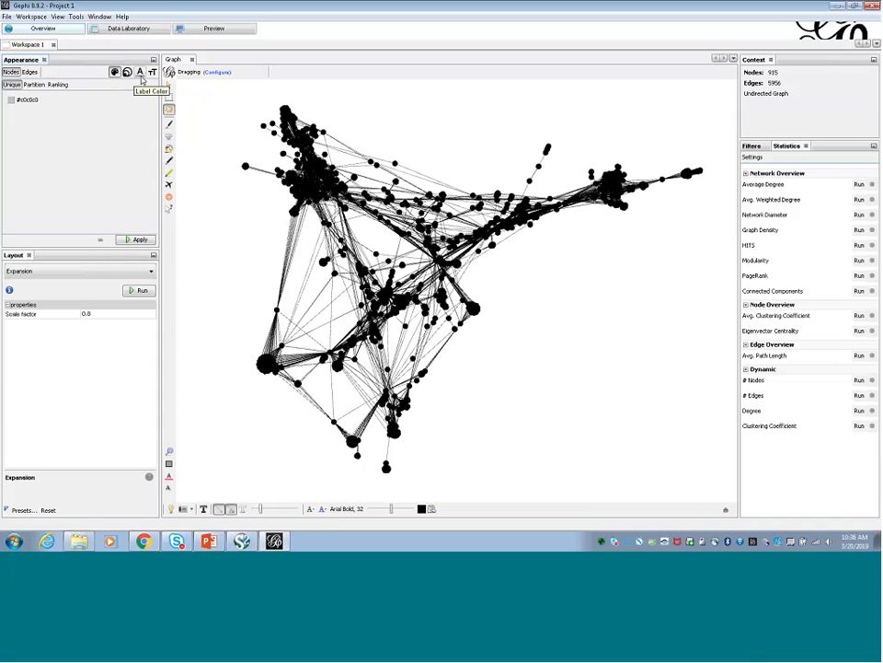
{"action": "left_click", "coordinate": [31, 72]}
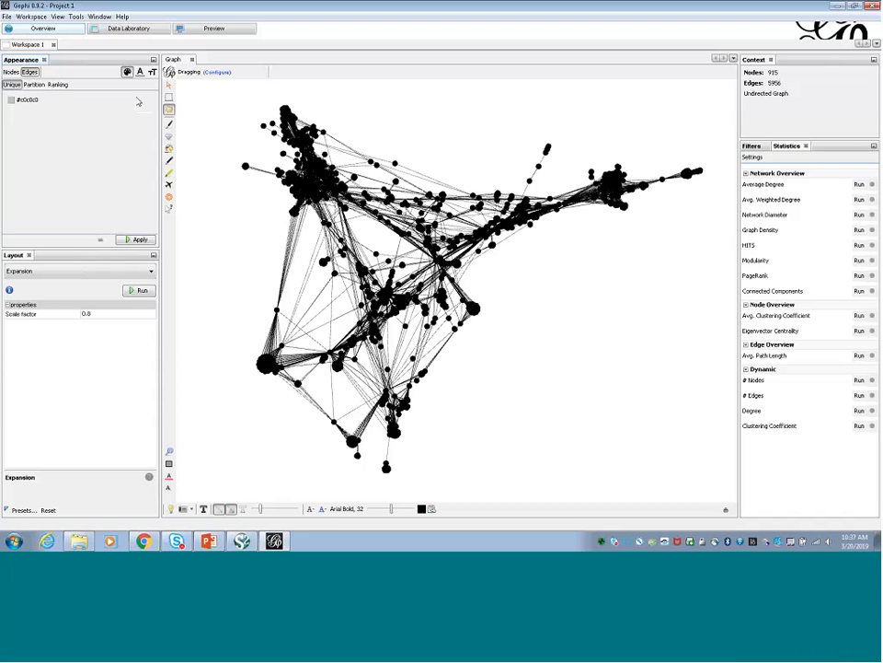
Step: Apply the single uniform colour #c0c0c0 to all nodes
{"action": "left_click", "coordinate": [12, 72]}
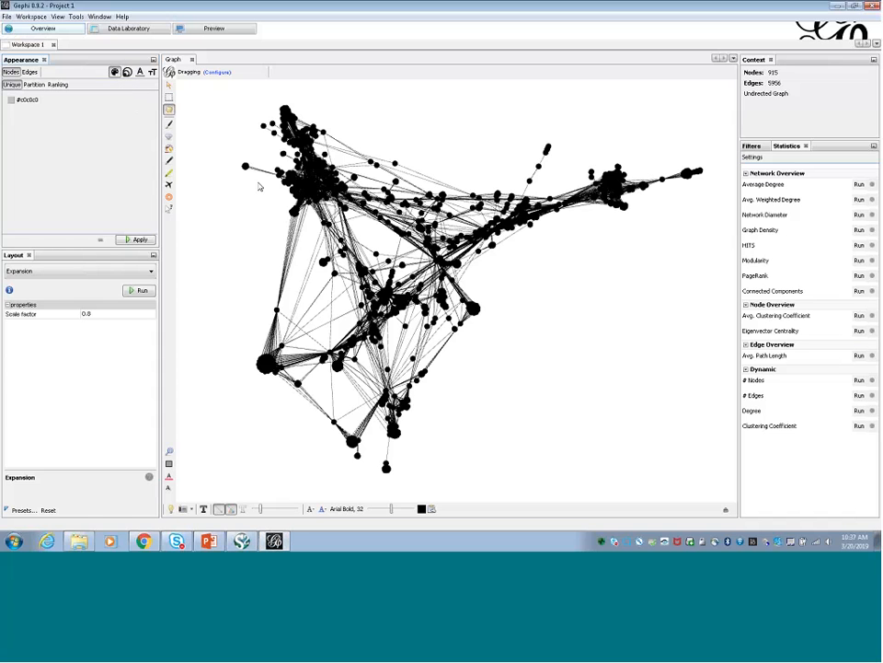
{"action": "left_click", "coordinate": [11, 100]}
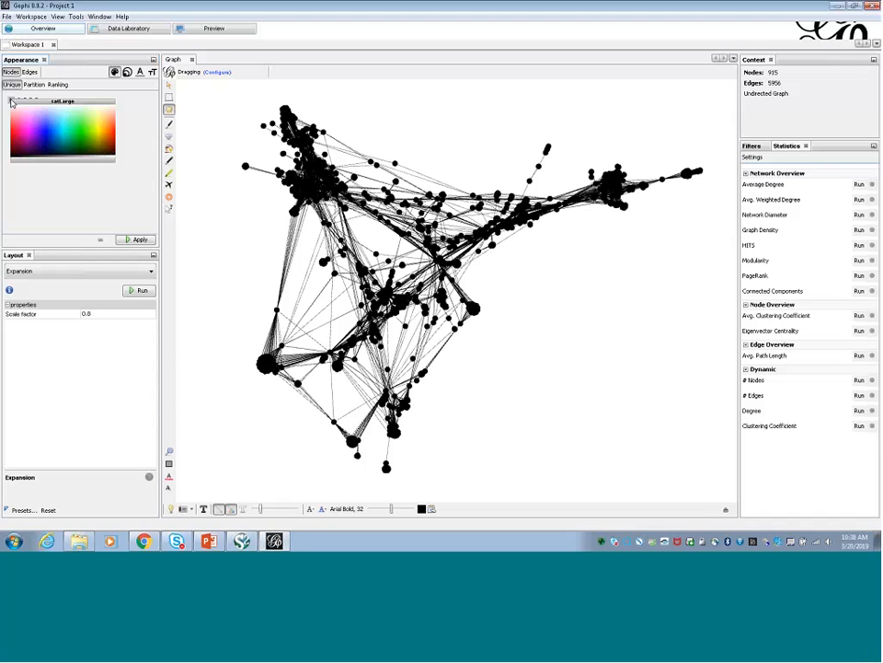
{"action": "left_click", "coordinate": [11, 103]}
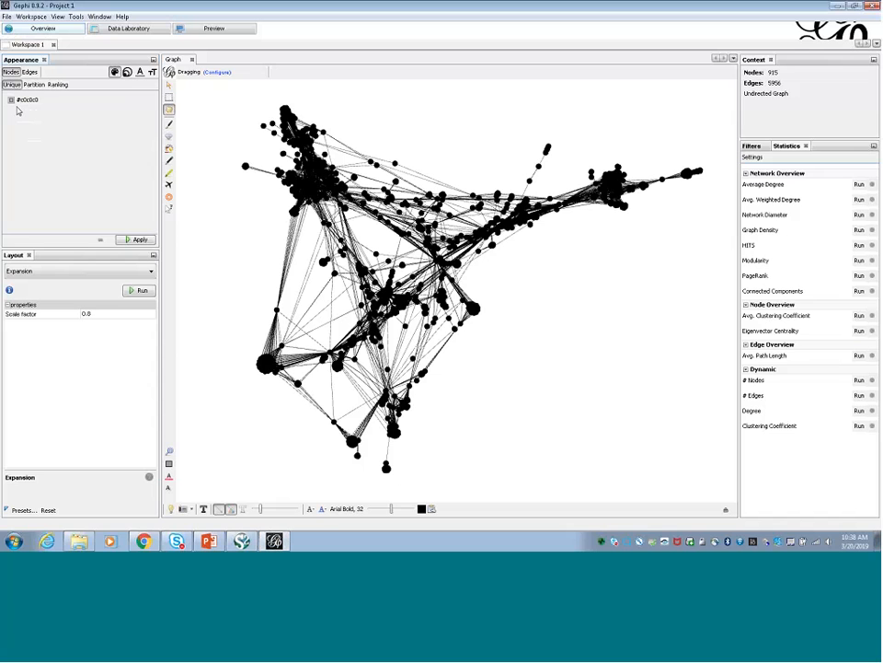
{"action": "left_click", "coordinate": [141, 241]}
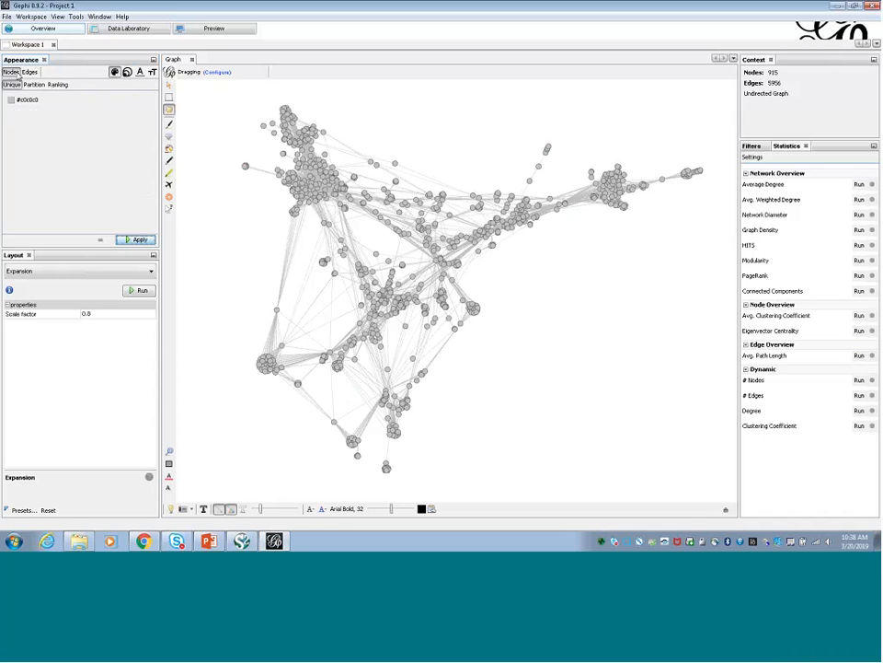
Step: Size the nodes by ranking on number_of_authored_works, with minimum size 5 and maximum size 50
{"action": "left_click", "coordinate": [127, 73]}
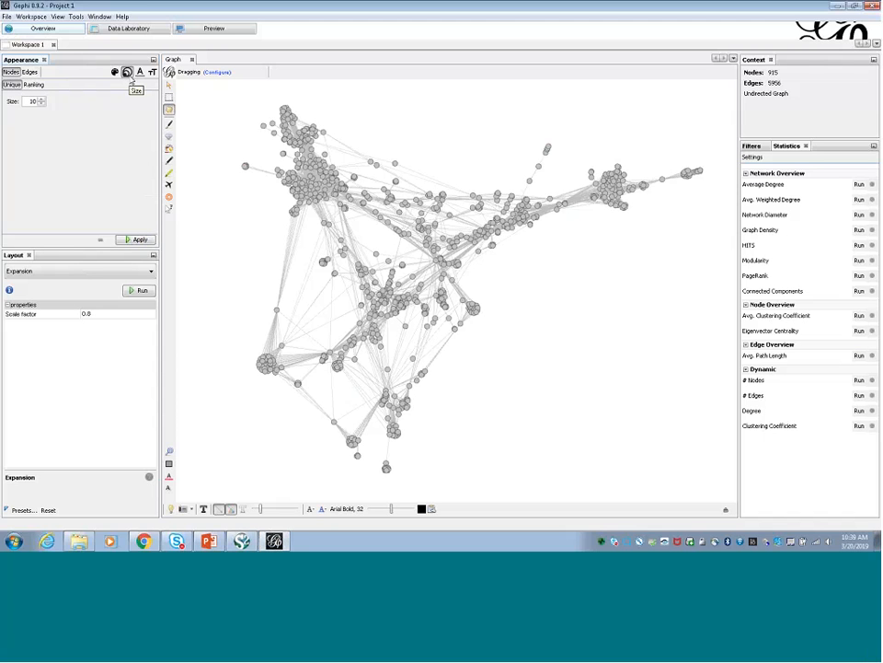
{"action": "left_click", "coordinate": [32, 84]}
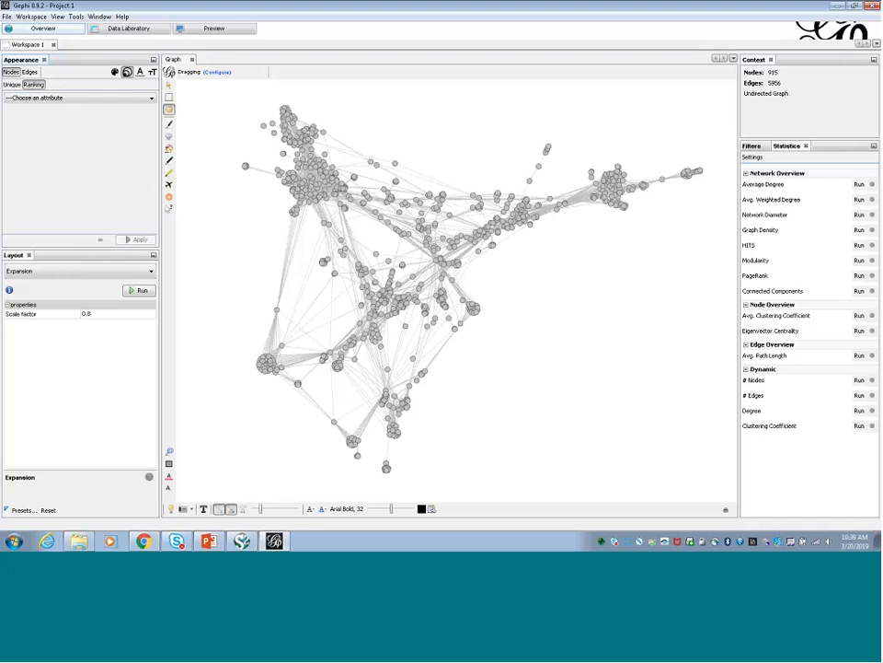
{"action": "left_click", "coordinate": [59, 99]}
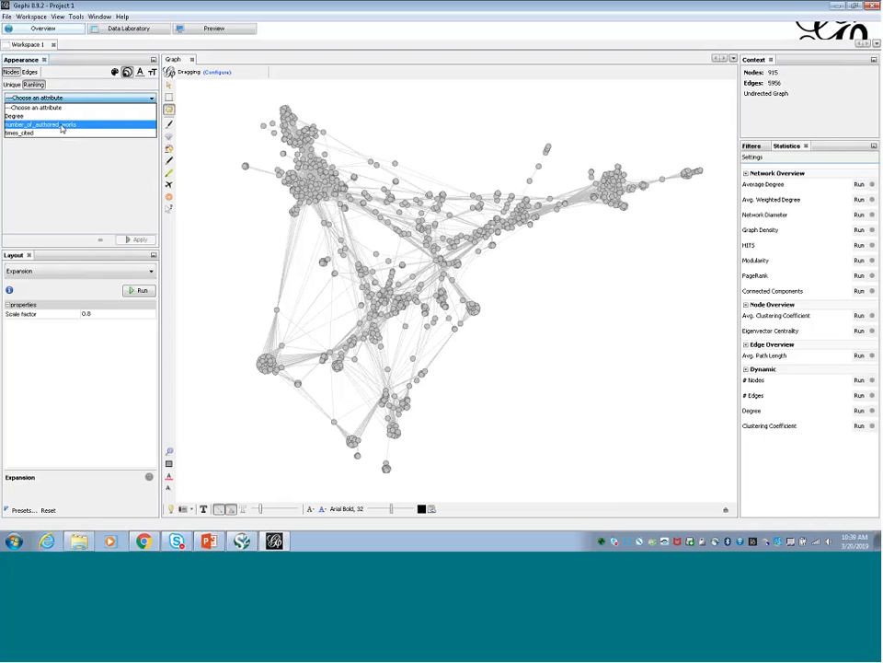
{"action": "left_click", "coordinate": [62, 129]}
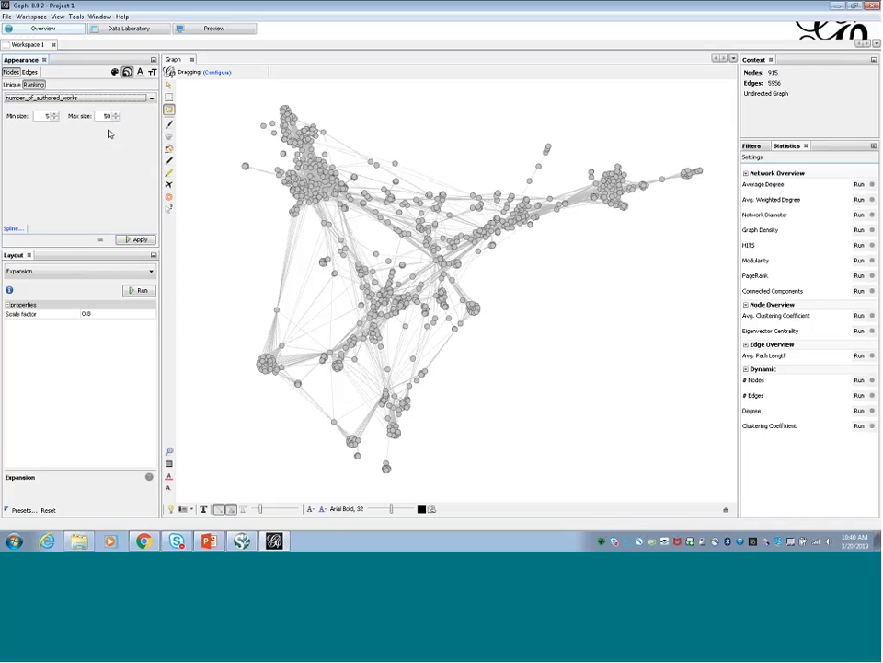
{"action": "left_click", "coordinate": [138, 240]}
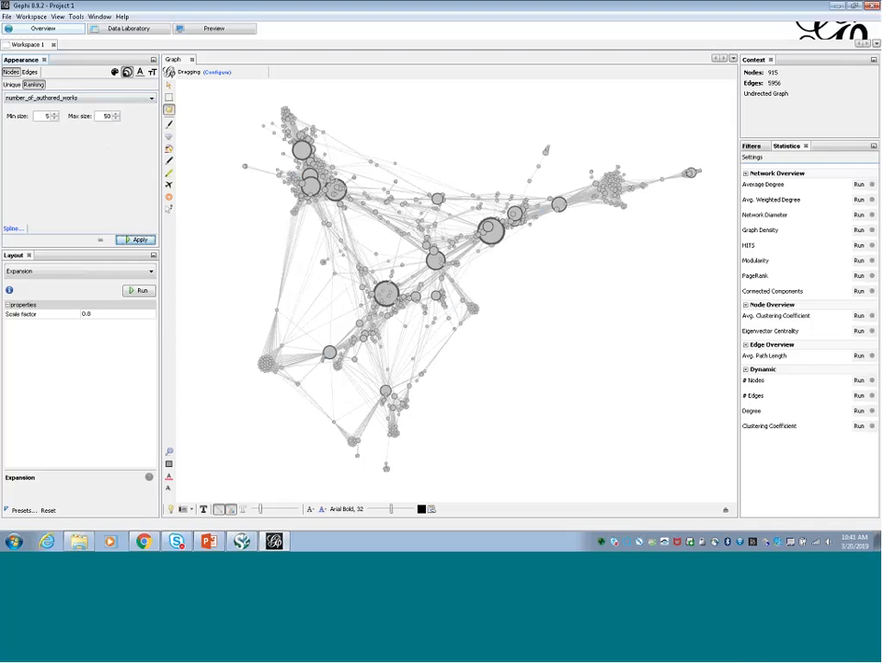
Step: Colour the edges by ranking on number_of_coauthored_works, using the light-to-dark green gradient
{"action": "left_click", "coordinate": [30, 73]}
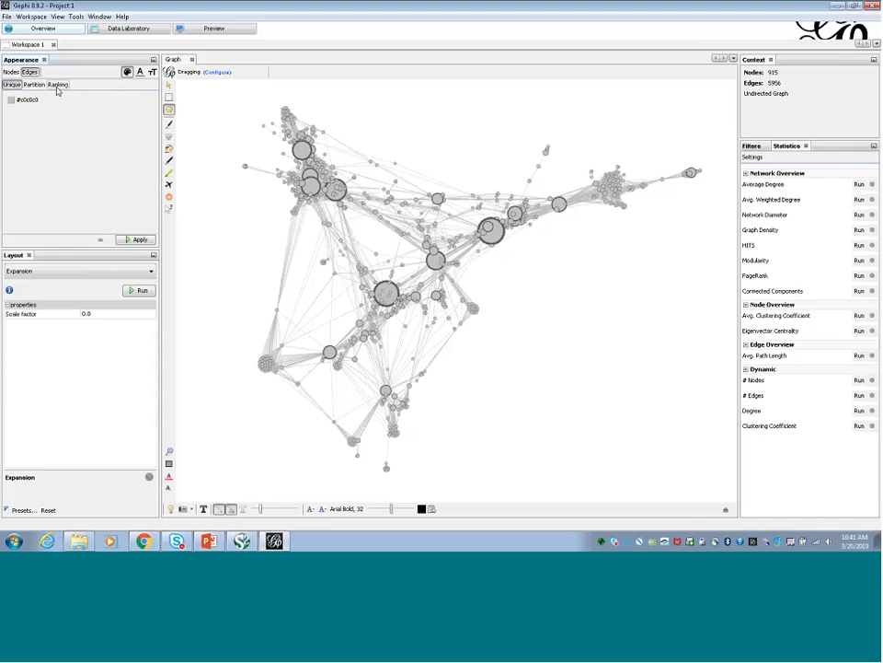
{"action": "left_click", "coordinate": [57, 86]}
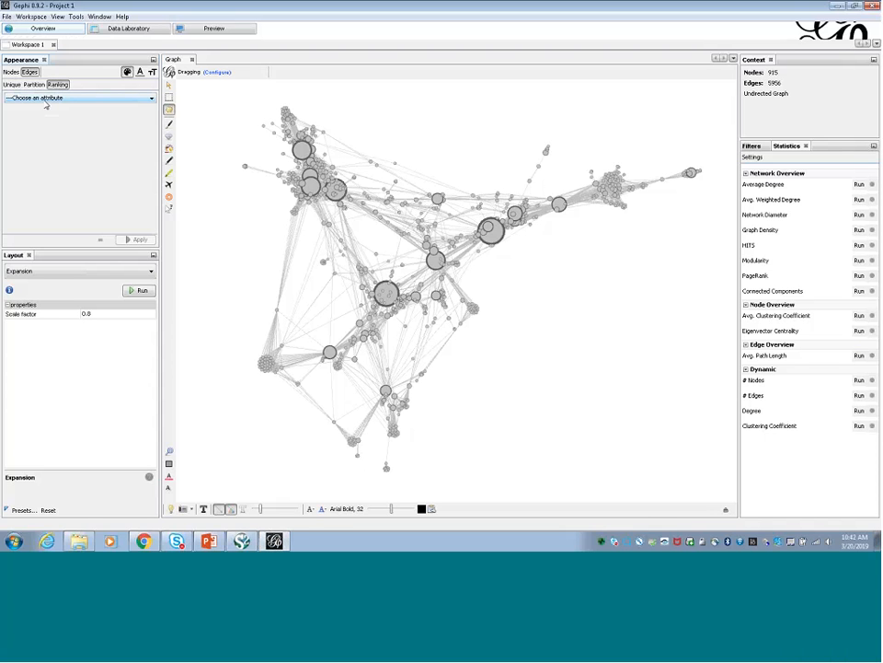
{"action": "left_click", "coordinate": [46, 99]}
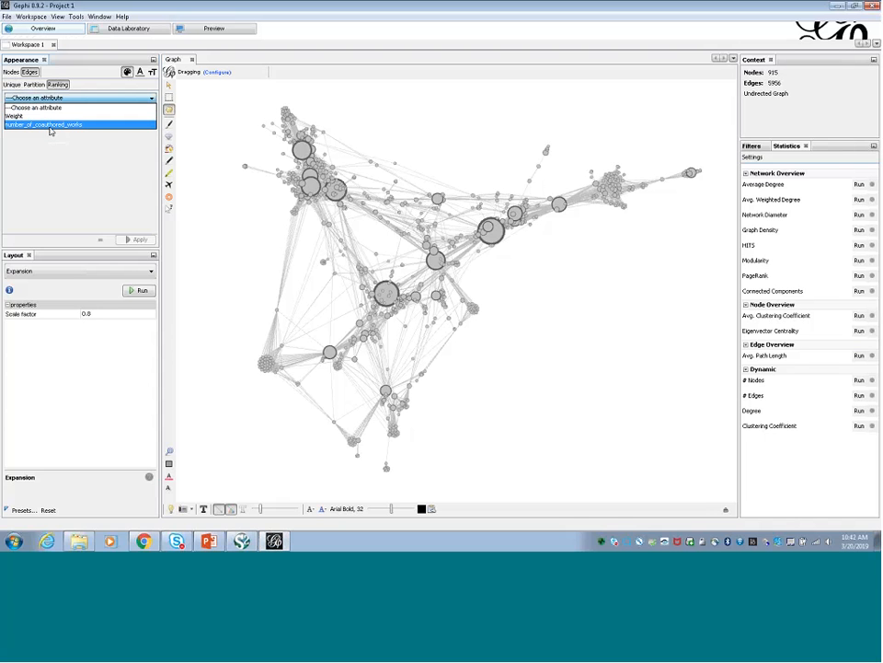
{"action": "left_click", "coordinate": [50, 126]}
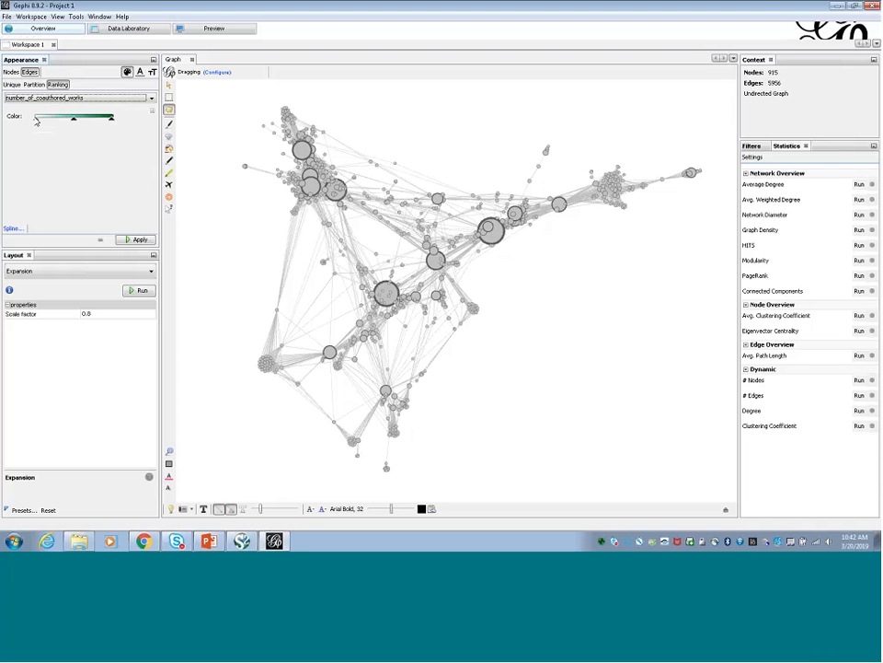
{"action": "left_click", "coordinate": [111, 120]}
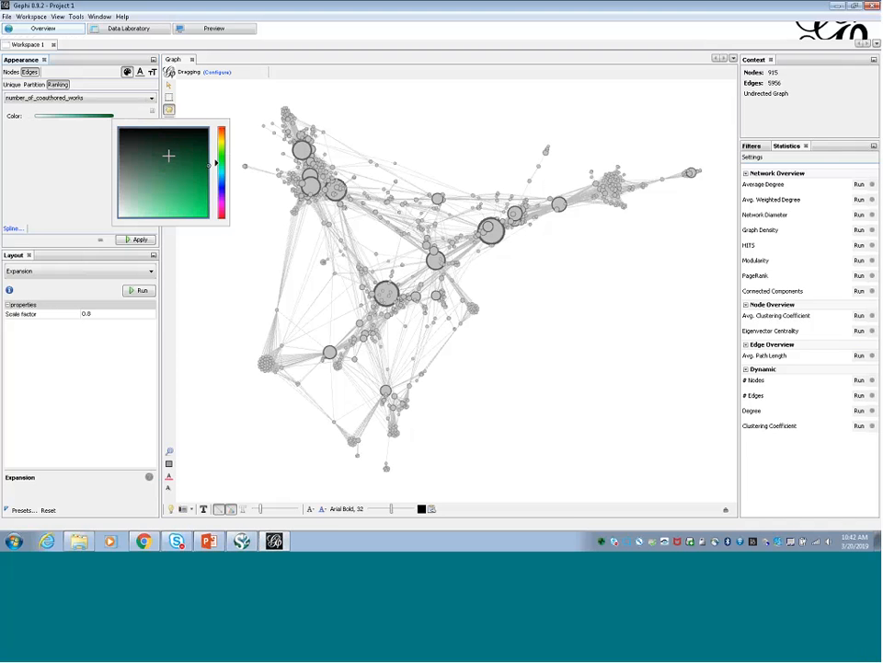
{"action": "left_click", "coordinate": [103, 161]}
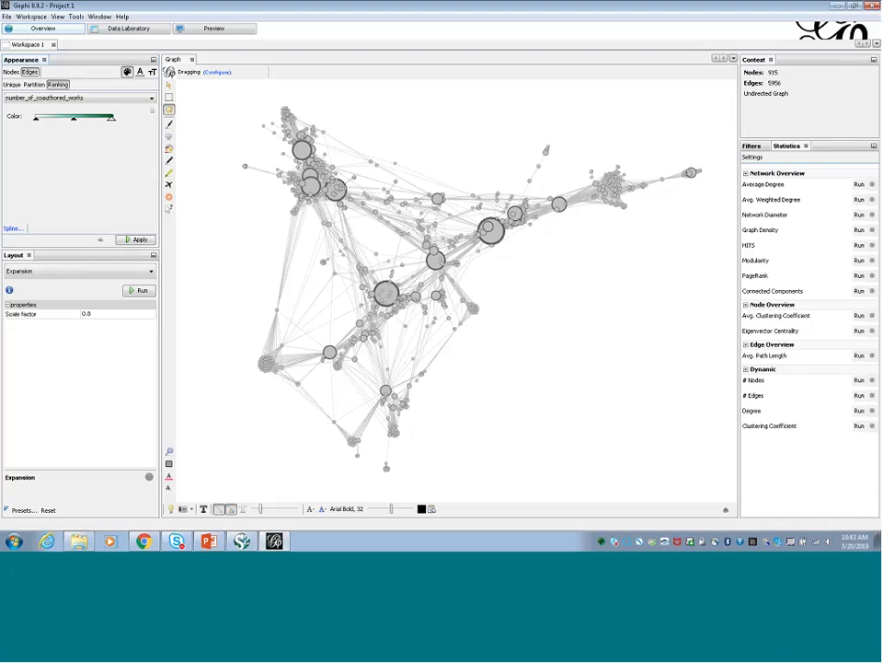
{"action": "left_click", "coordinate": [136, 240]}
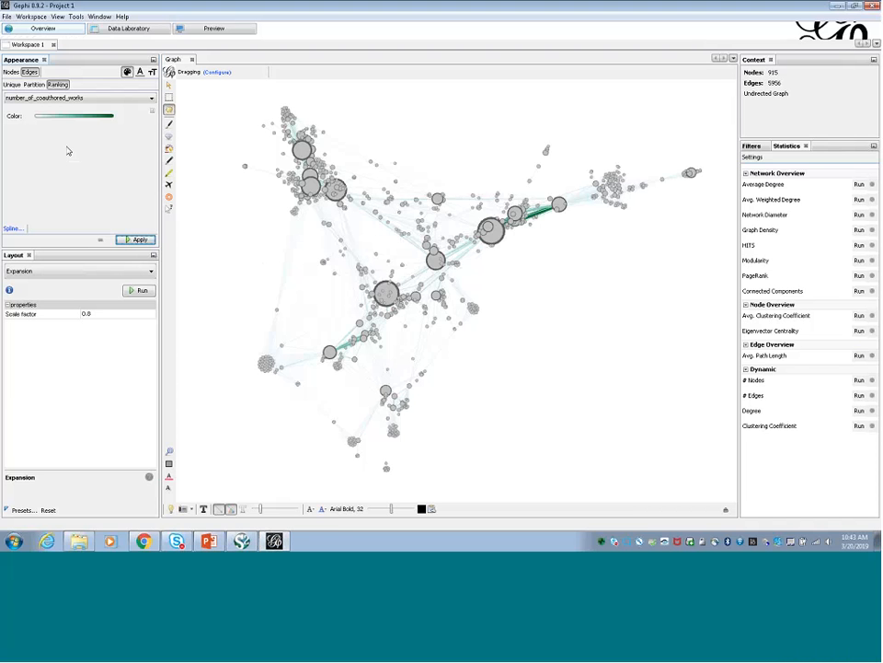
Step: Replace the edge ranking gradient with the first recent palette, light to dark blue, and apply it to the edges
{"action": "left_click", "coordinate": [153, 113]}
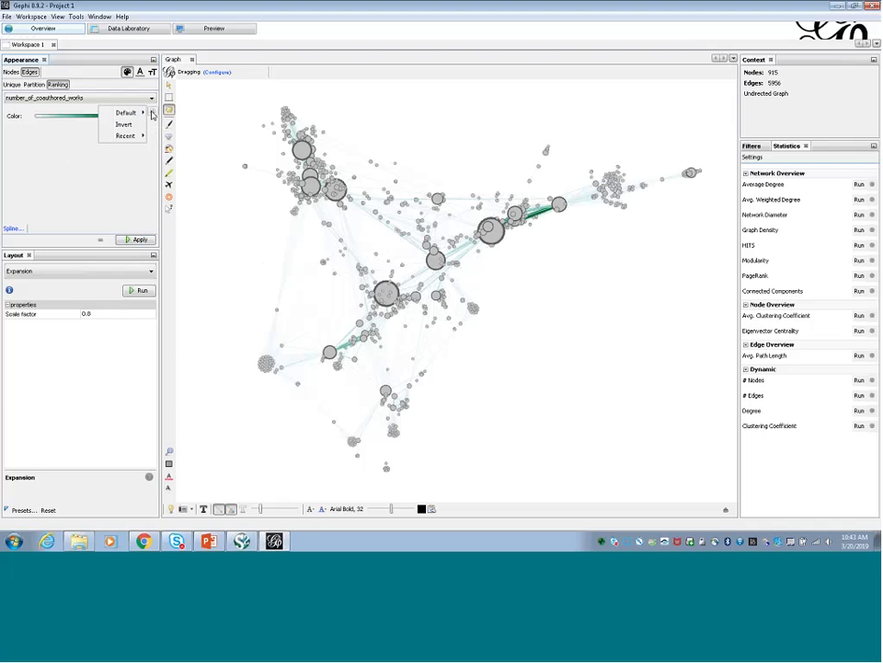
{"action": "mouse_move", "coordinate": [119, 114]}
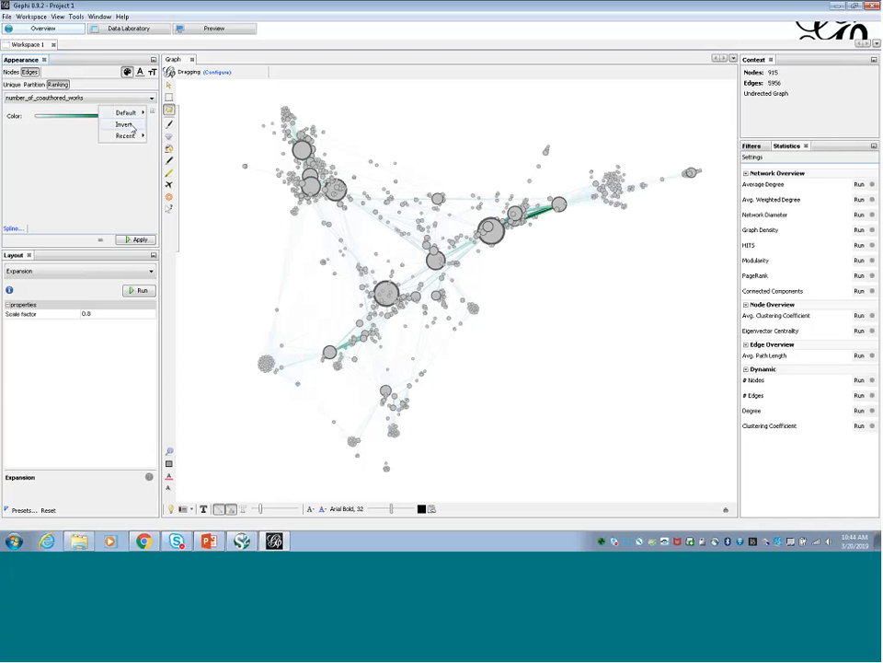
{"action": "mouse_move", "coordinate": [133, 136]}
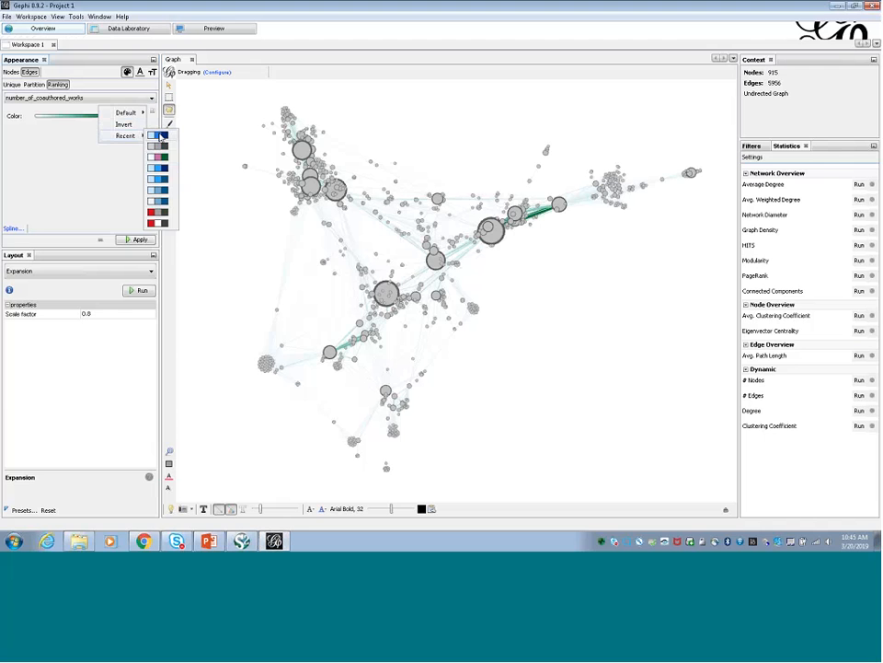
{"action": "left_click", "coordinate": [160, 136]}
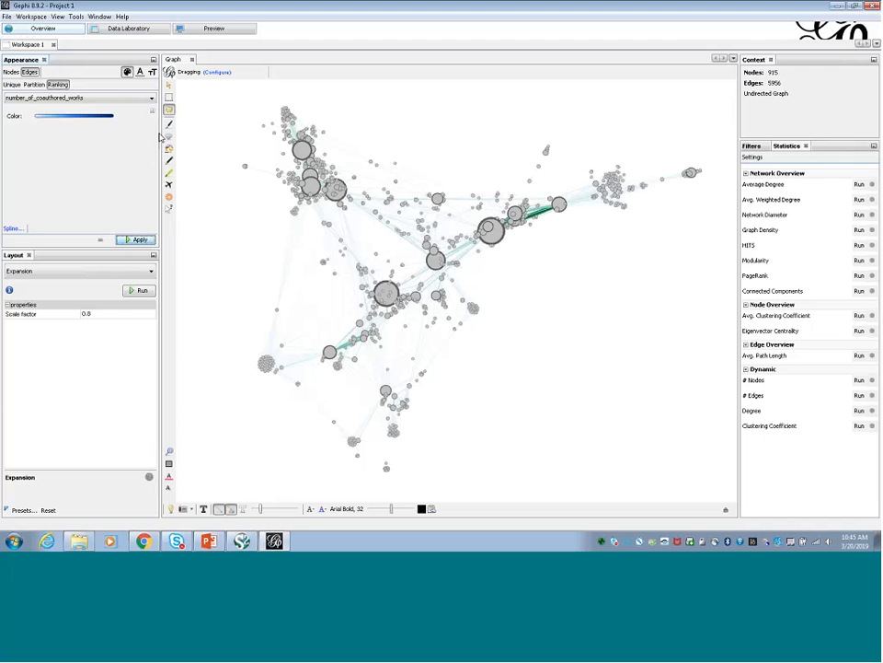
{"action": "left_click", "coordinate": [140, 241]}
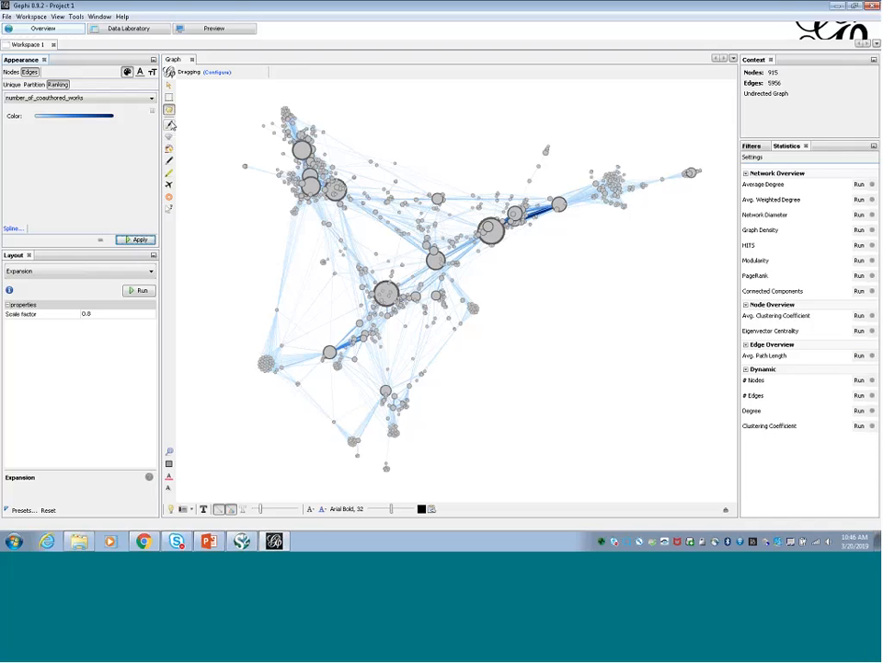
Step: Paint the large node near the network's centre red with the Painter tool, and view the paint colour choices without changing them
{"action": "left_click", "coordinate": [170, 124]}
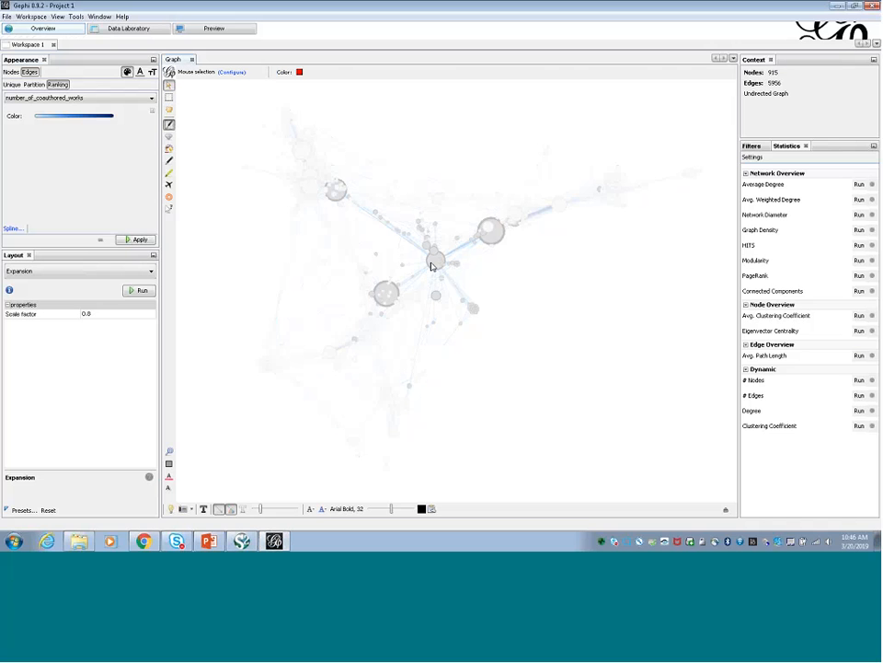
{"action": "left_click", "coordinate": [435, 261]}
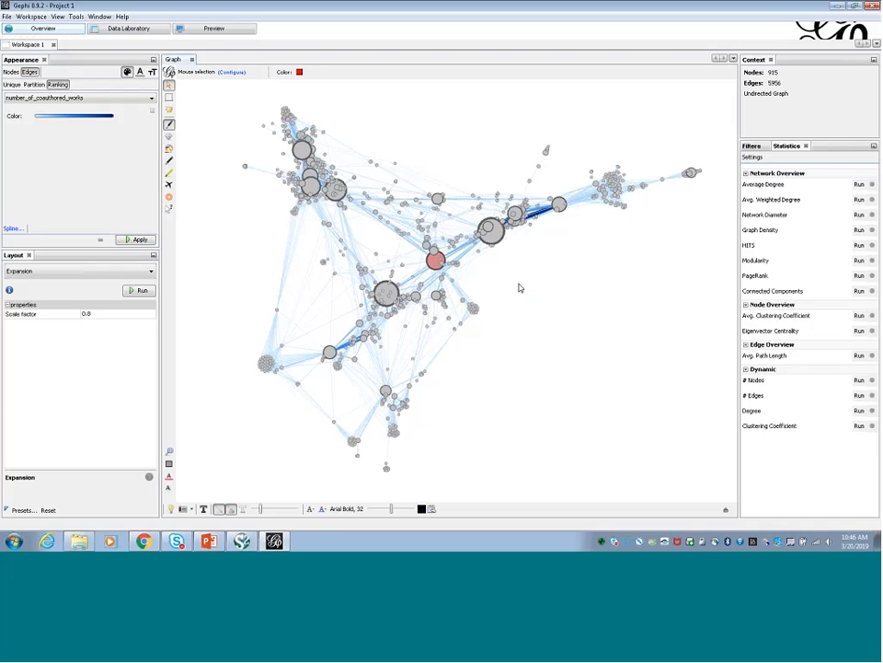
{"action": "left_click", "coordinate": [299, 73]}
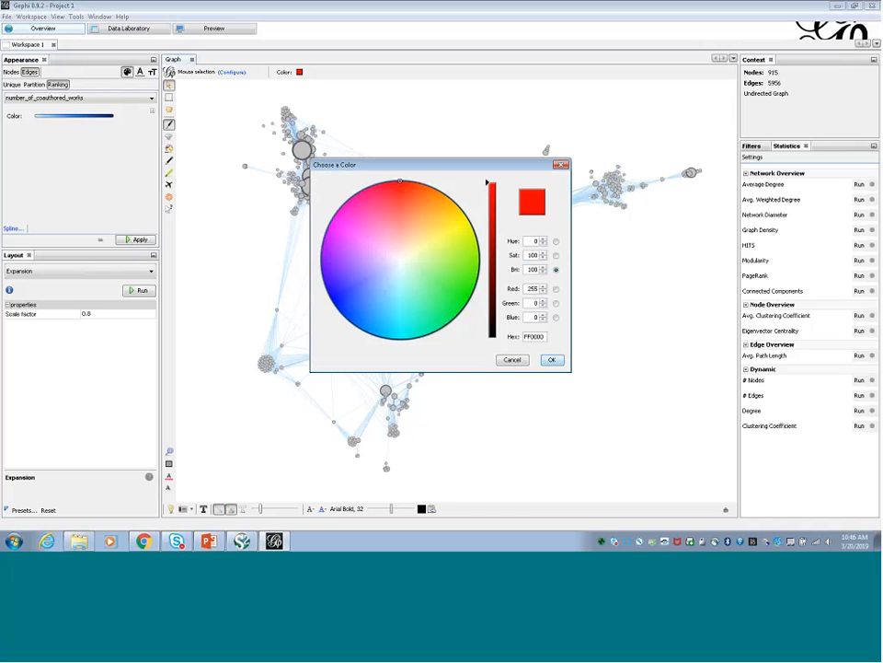
{"action": "left_click", "coordinate": [511, 359]}
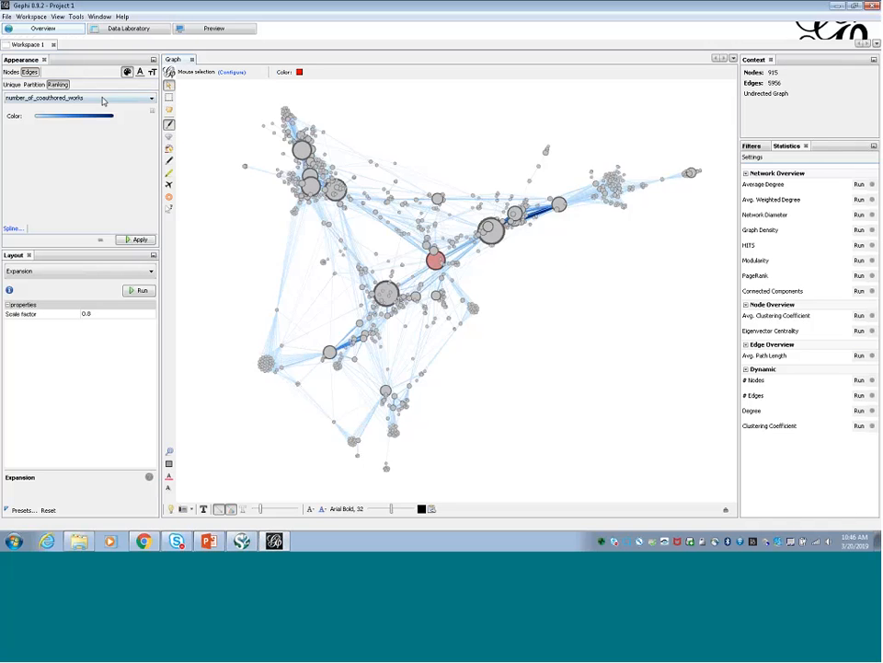
Step: Reset the painted node by reapplying the uniform colour #c0c0c0 to all nodes
{"action": "left_click", "coordinate": [11, 72]}
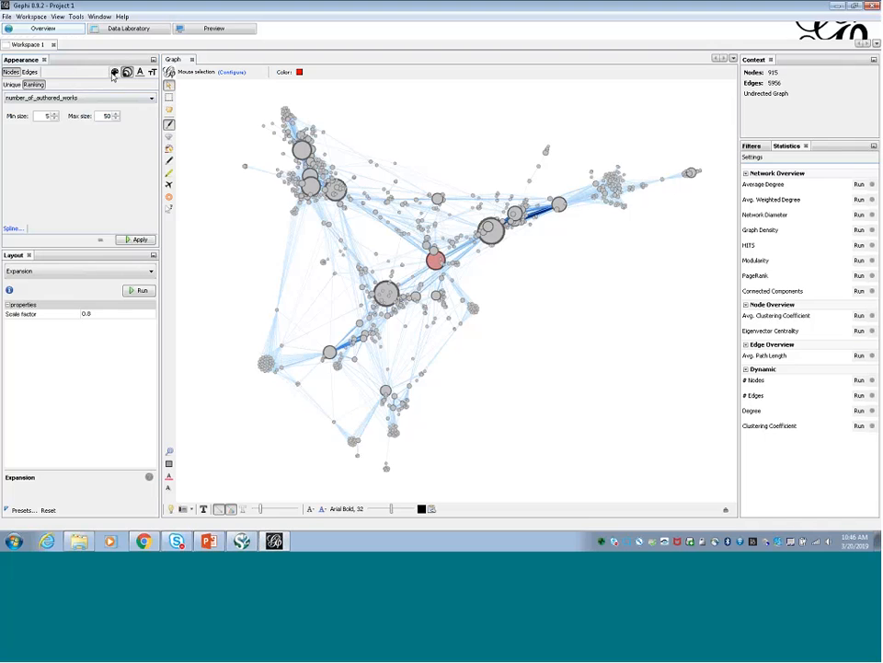
{"action": "left_click", "coordinate": [114, 72]}
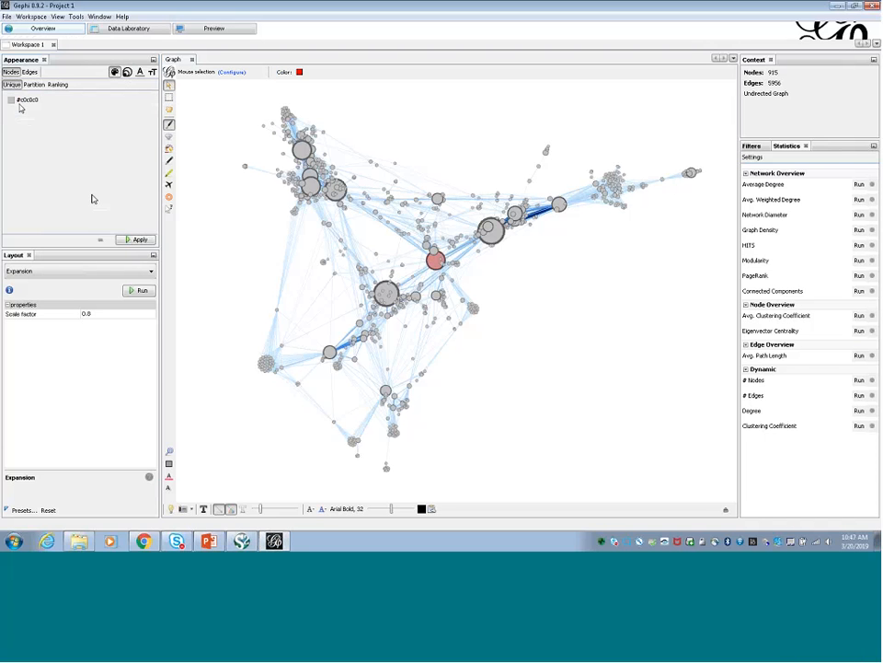
{"action": "left_click", "coordinate": [136, 239]}
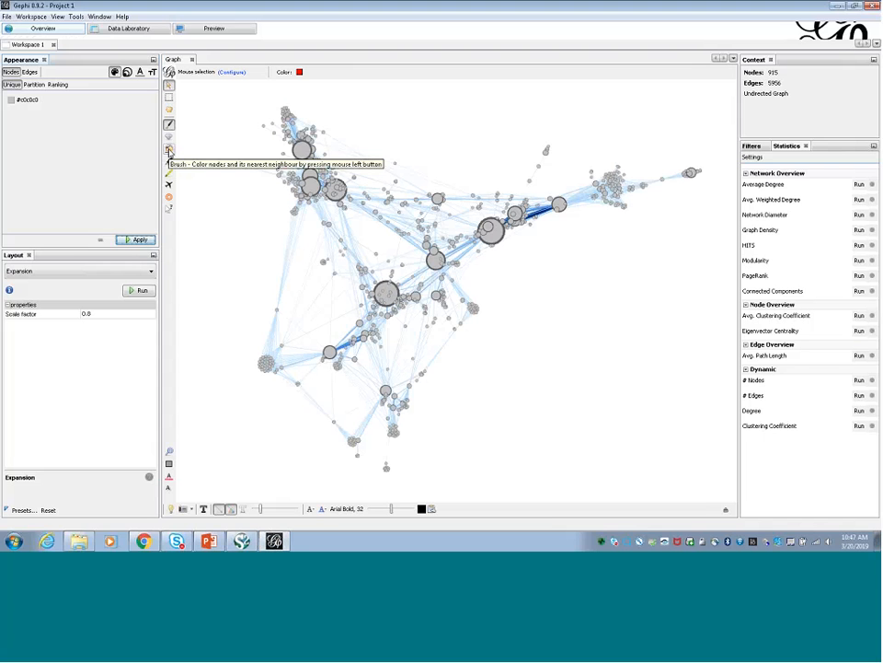
Step: Brush the central node and its neighbours red at 30% intensity, then restore all nodes to #c0c0c0
{"action": "left_click", "coordinate": [169, 150]}
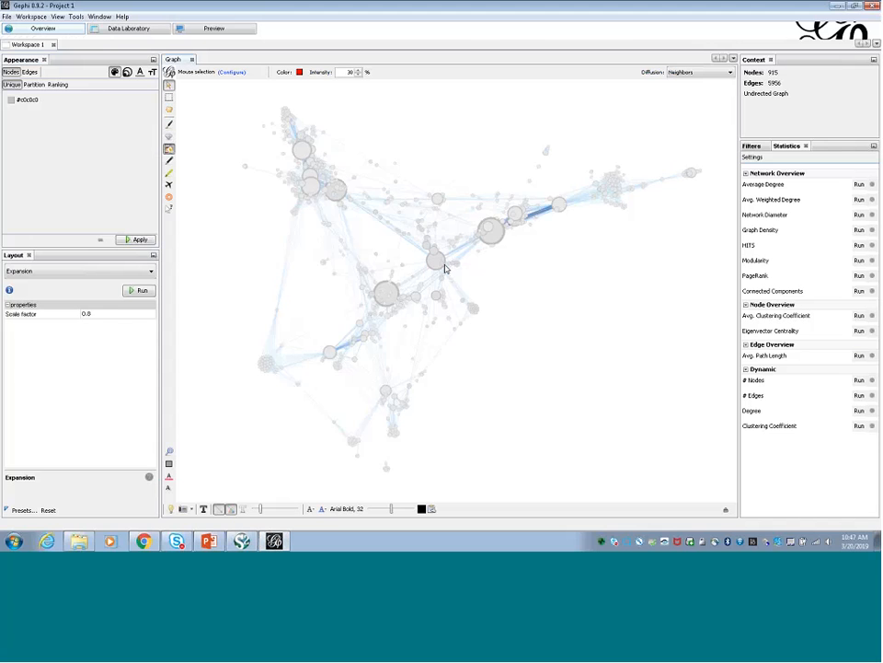
{"action": "left_click", "coordinate": [440, 263]}
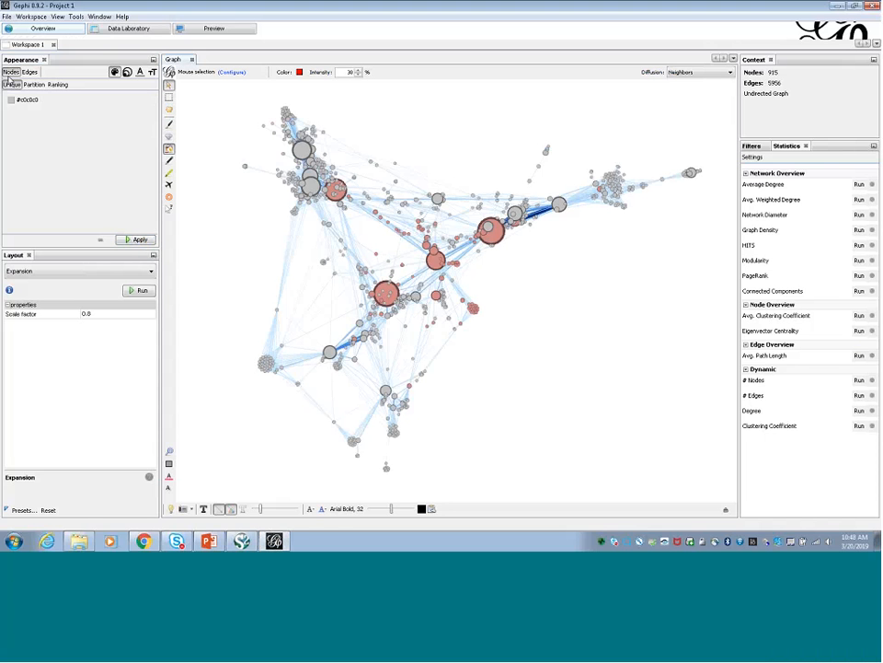
{"action": "left_click", "coordinate": [133, 241]}
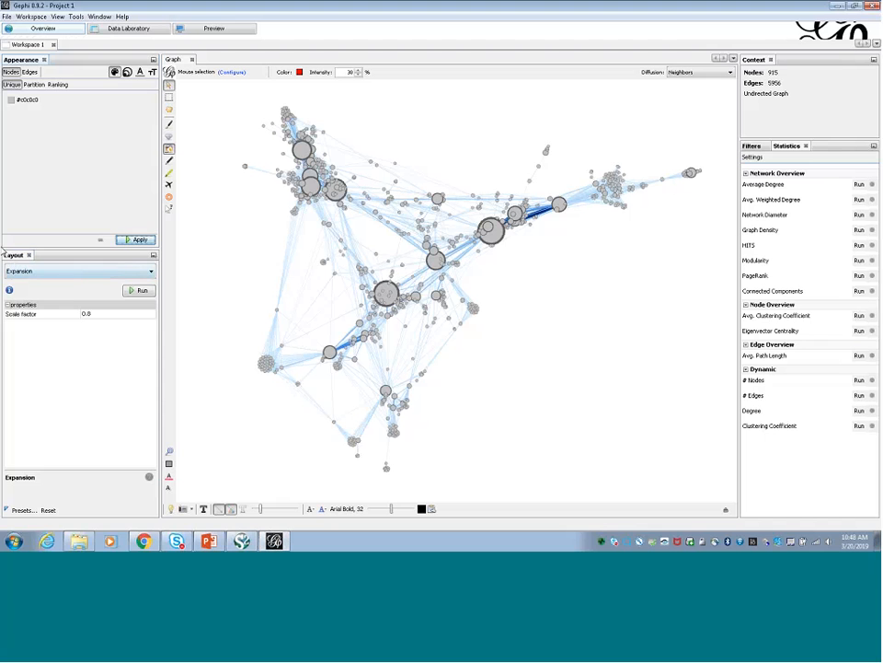
Step: Run the ForceAtlas 2 layout with Prevent Overlap enabled until the nodes spread apart, and stop it
{"action": "left_click", "coordinate": [22, 272]}
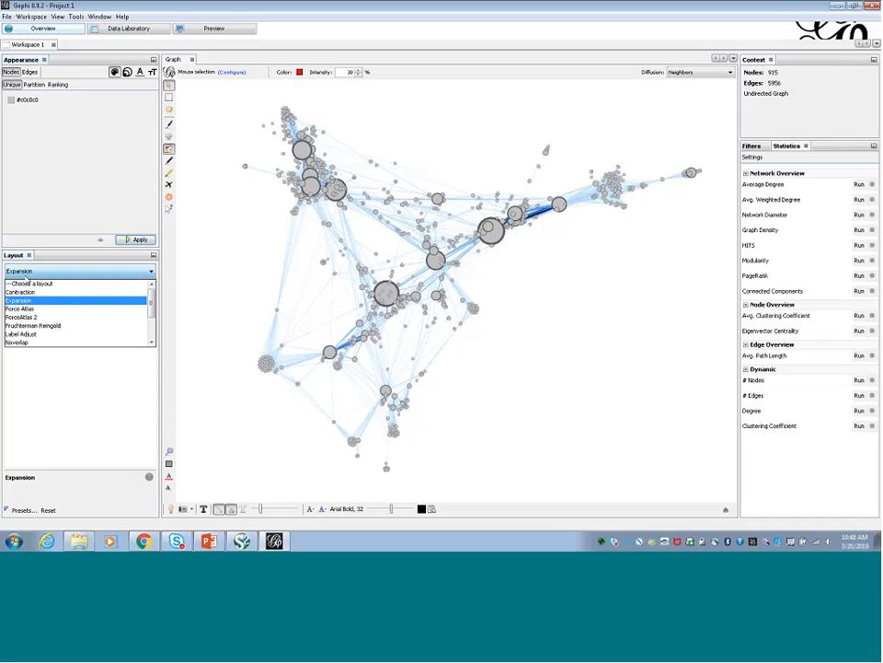
{"action": "left_click", "coordinate": [23, 317]}
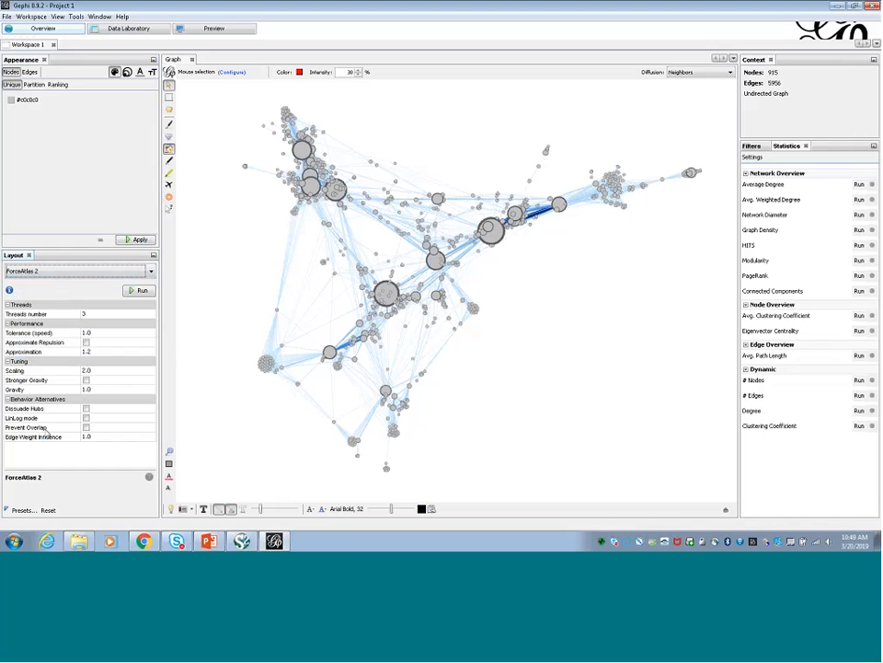
{"action": "mouse_move", "coordinate": [31, 433]}
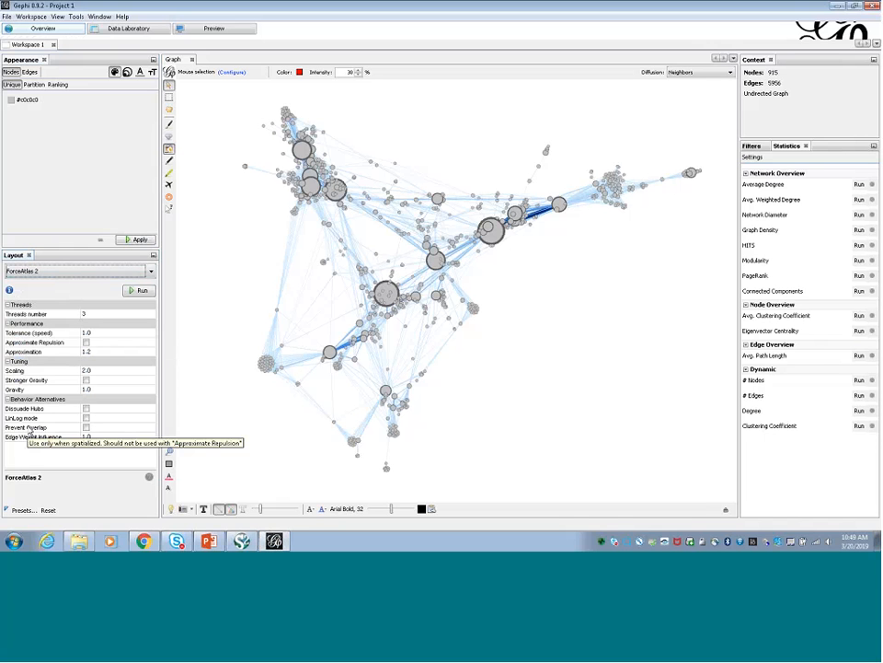
{"action": "left_click", "coordinate": [86, 429]}
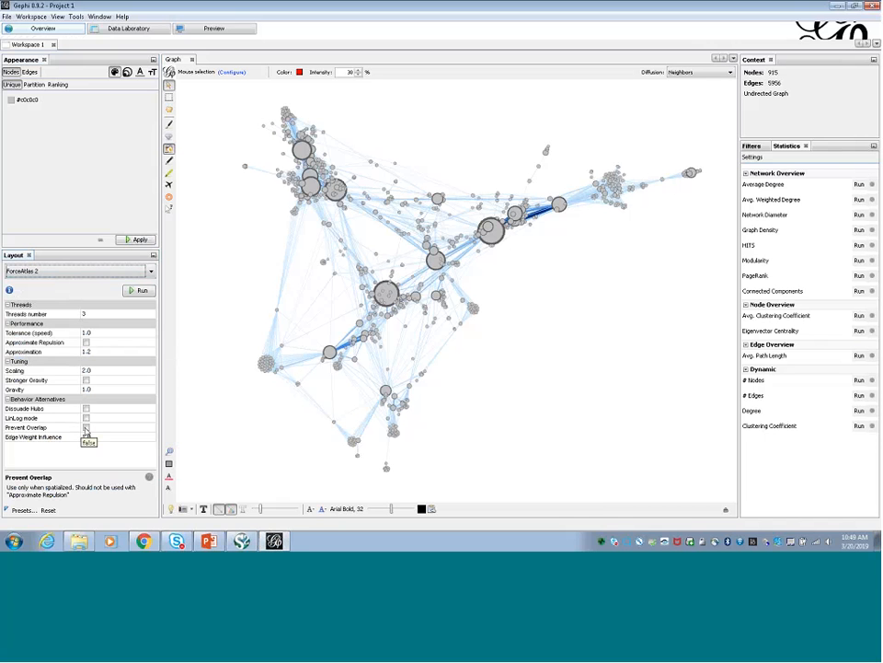
{"action": "left_click", "coordinate": [85, 429]}
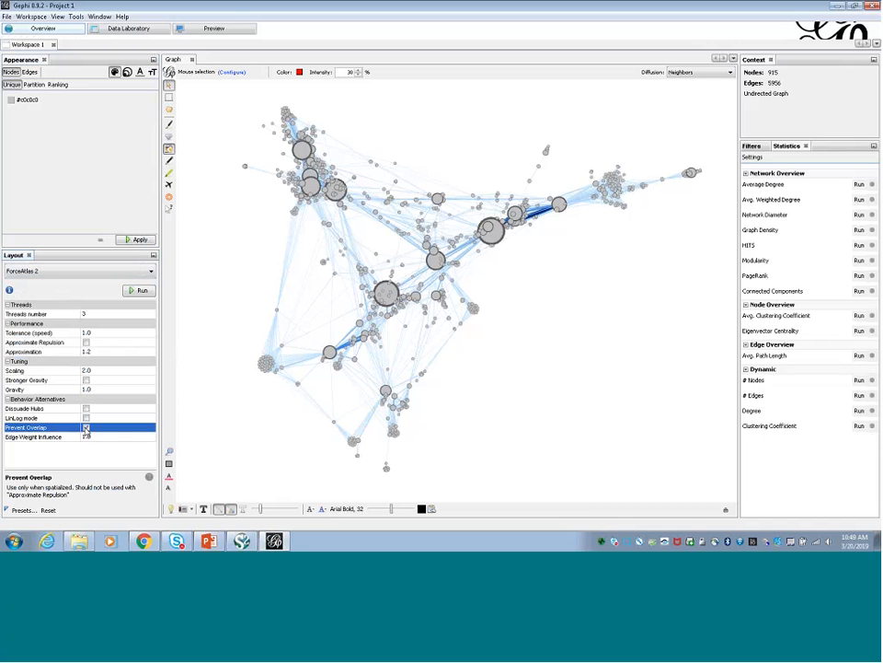
{"action": "left_click", "coordinate": [139, 291]}
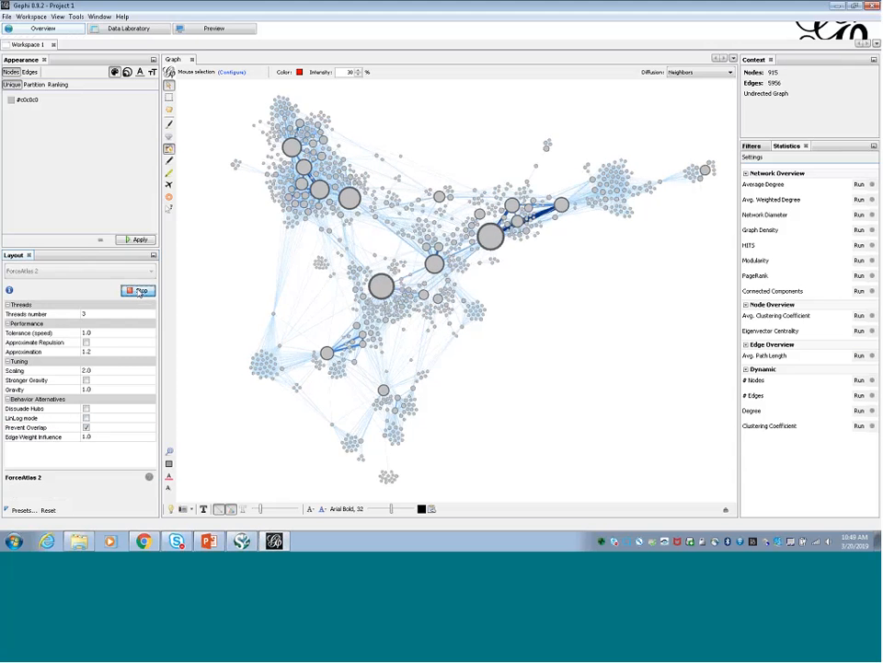
{"action": "left_click", "coordinate": [139, 291]}
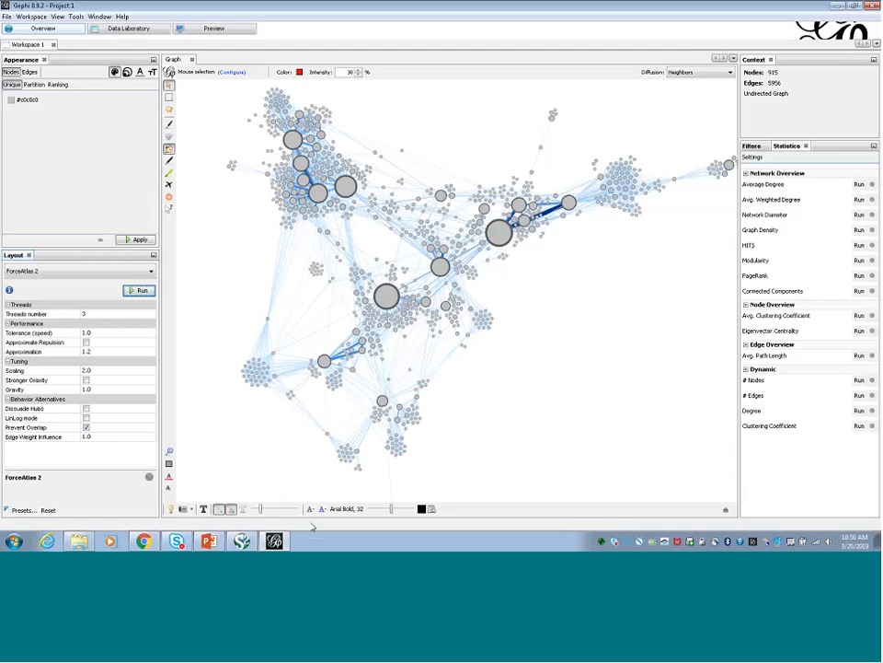
Step: Show the node labels on the graph and make their size proportional to node size
{"action": "left_click", "coordinate": [205, 510]}
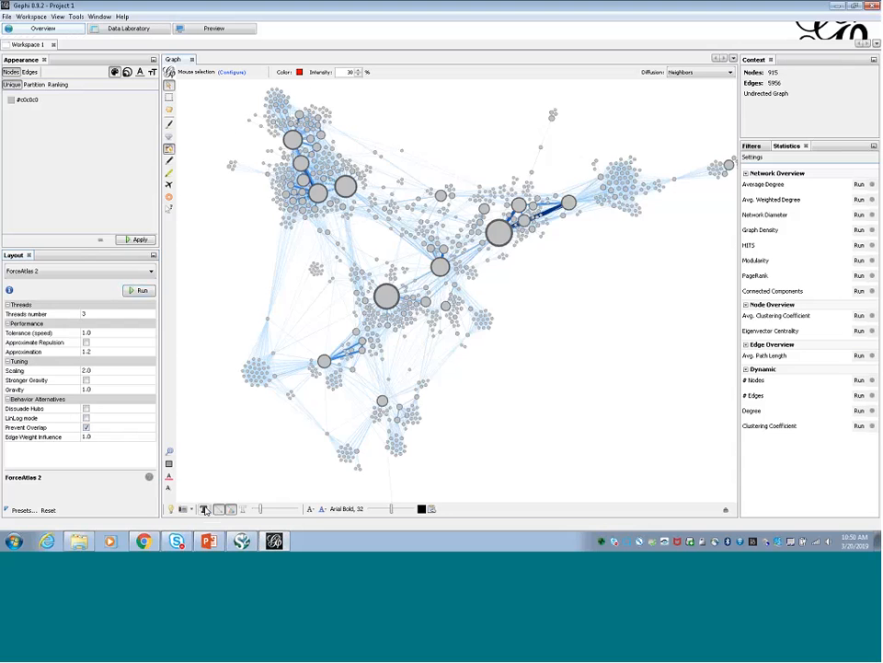
{"action": "left_click", "coordinate": [204, 509]}
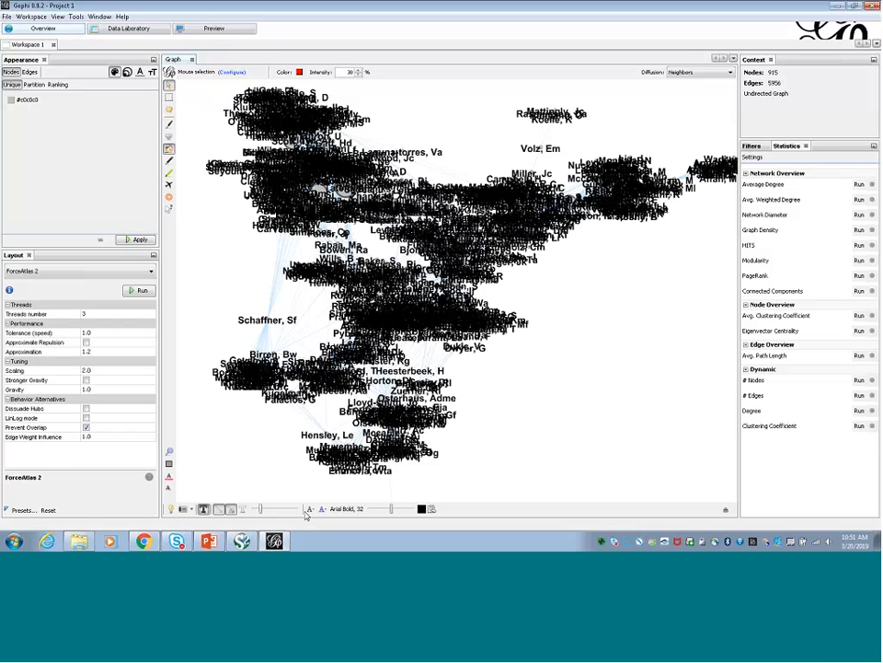
{"action": "left_click", "coordinate": [312, 511]}
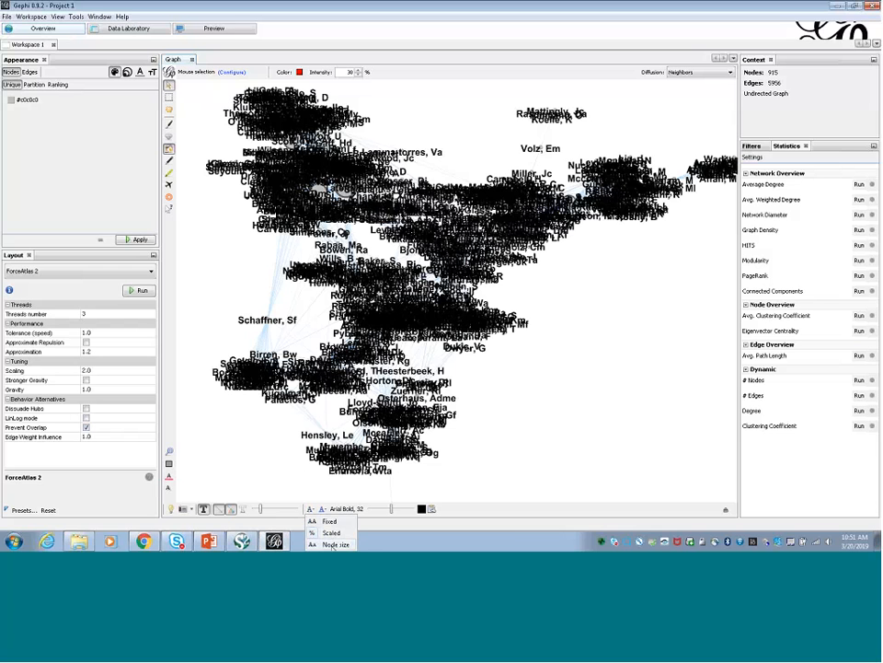
{"action": "left_click", "coordinate": [334, 545]}
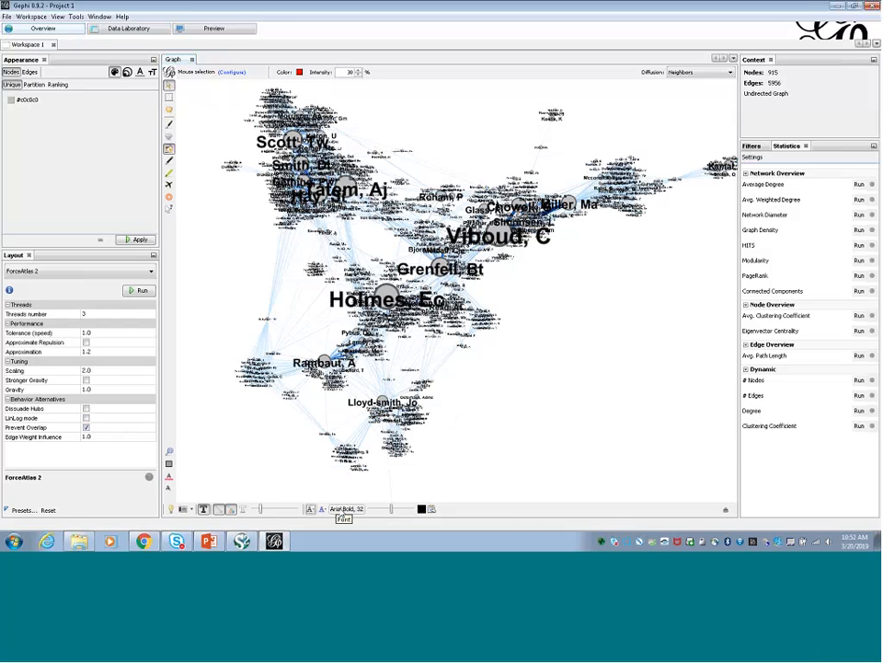
Step: View the label font choices without changing them, and reduce the overall label size in two small adjustments
{"action": "left_click", "coordinate": [348, 509]}
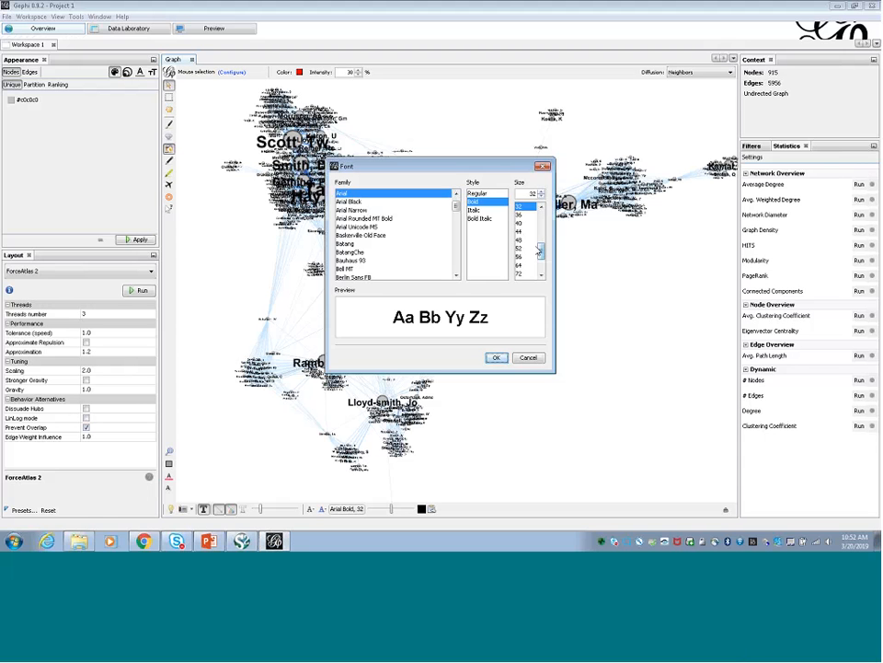
{"action": "left_click", "coordinate": [528, 358]}
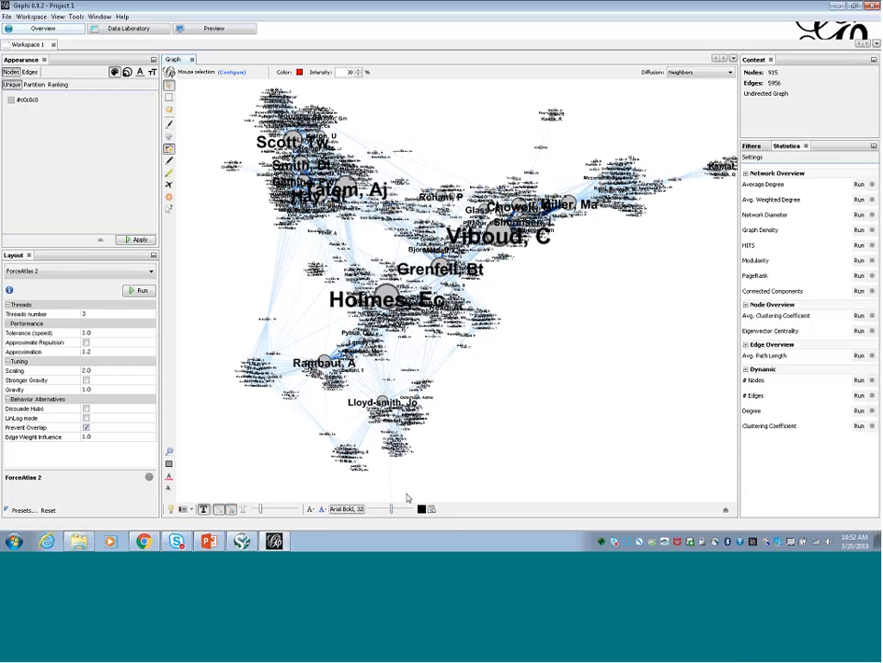
{"action": "left_click_drag", "start_coordinate": [392, 513], "coordinate": [388, 514]}
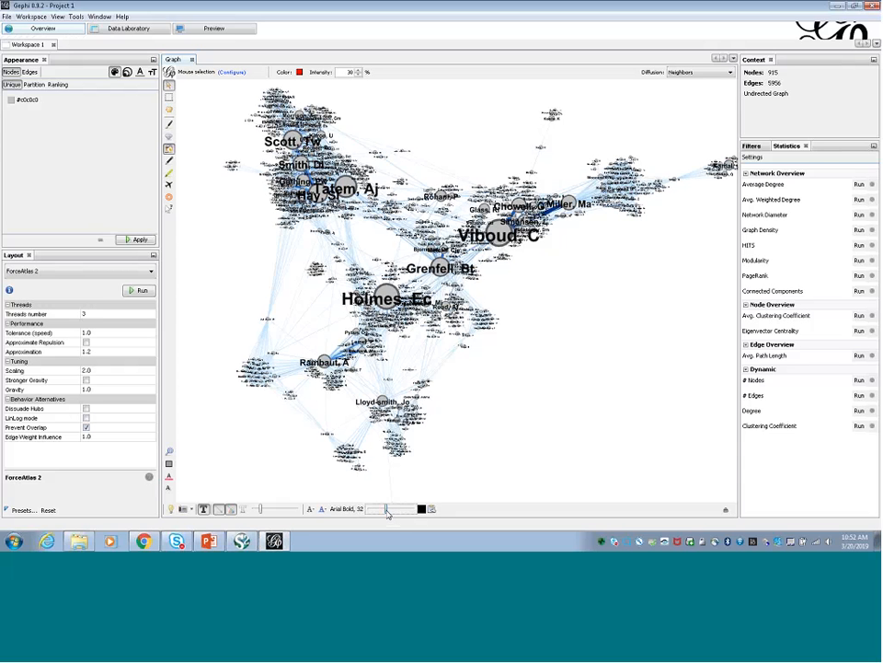
{"action": "left_click_drag", "start_coordinate": [387, 514], "coordinate": [382, 513]}
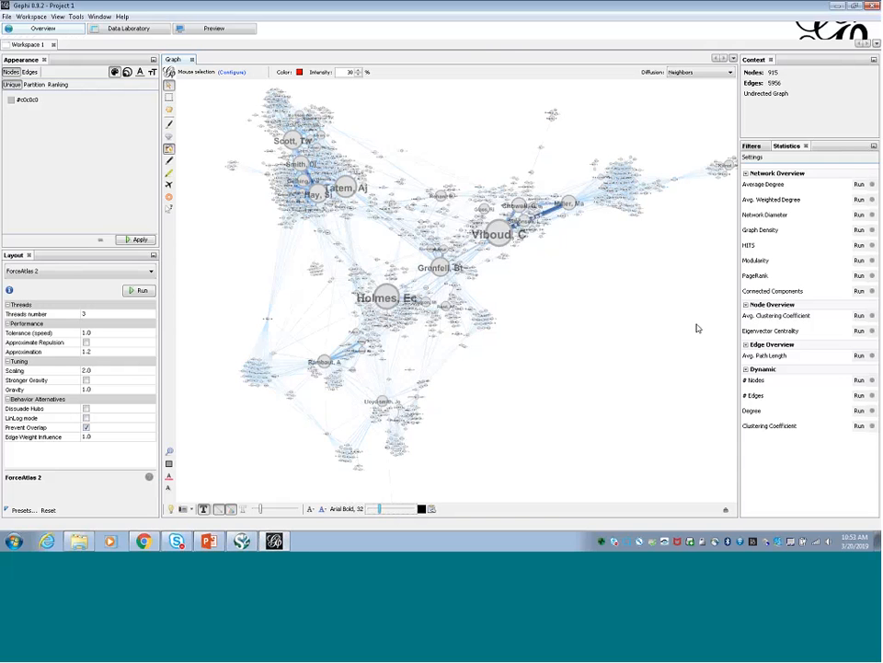
Step: Run the Label Adjust layout at speed 1.0 with node size included to separate overlapping labels
{"action": "scroll", "coordinate": [523, 272], "scroll_direction": "up", "scroll_amount": 5}
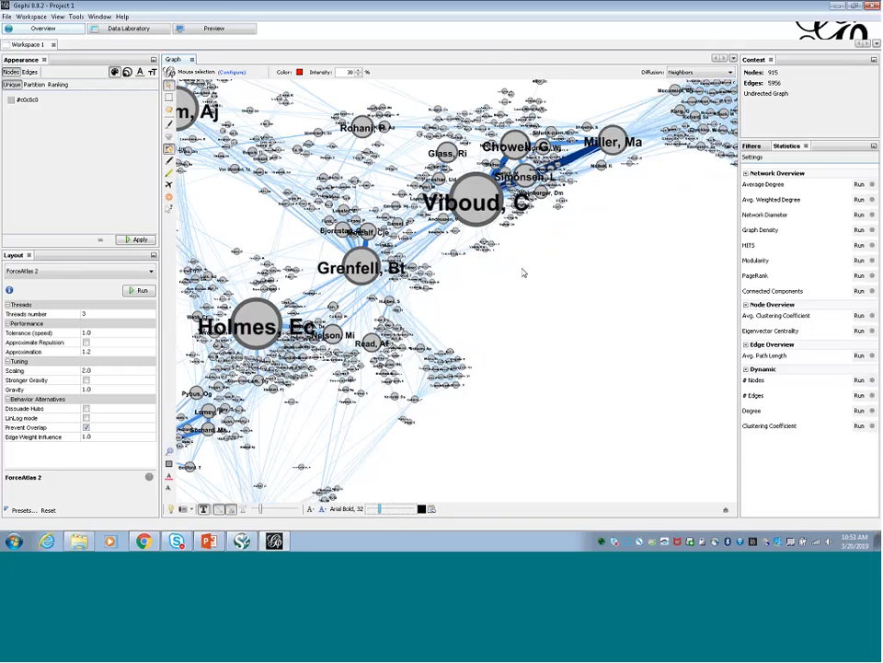
{"action": "scroll", "coordinate": [522, 273], "scroll_direction": "up", "scroll_amount": 5}
{"action": "left_click_drag", "start_coordinate": [545, 264], "coordinate": [551, 483]}
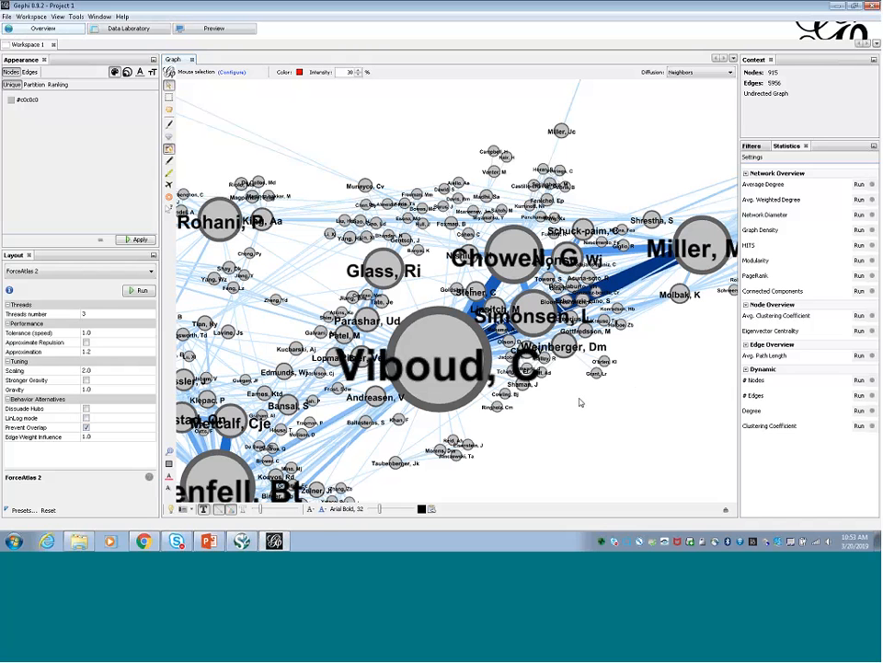
{"action": "scroll", "coordinate": [580, 403], "scroll_direction": "down", "scroll_amount": 3}
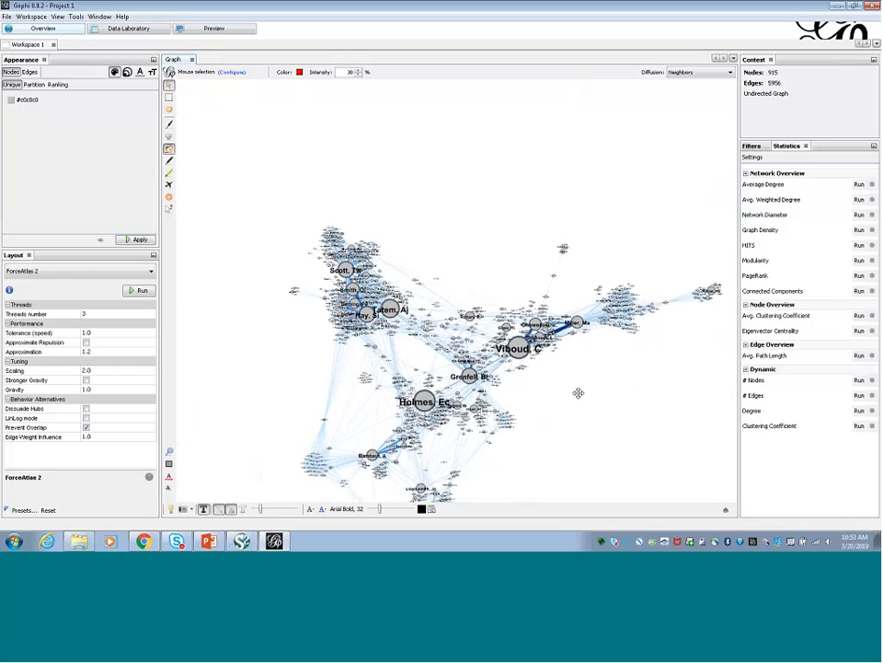
{"action": "left_click_drag", "start_coordinate": [578, 393], "coordinate": [564, 376]}
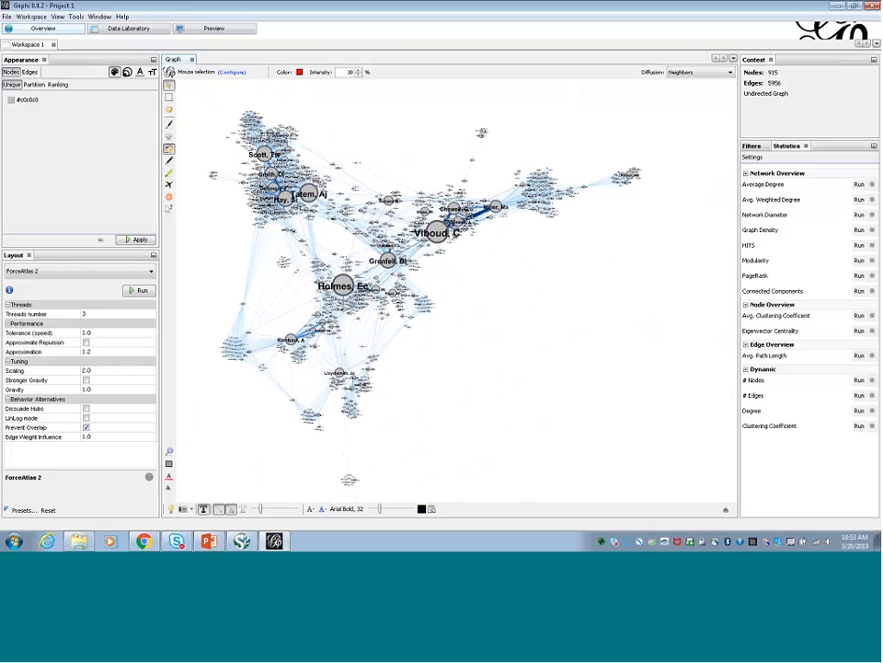
{"action": "left_click", "coordinate": [30, 272]}
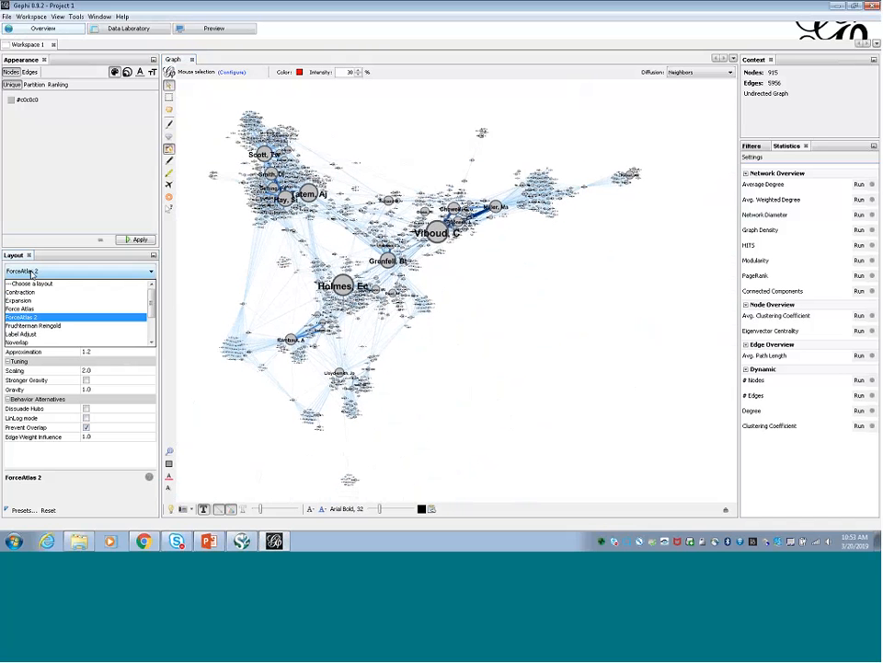
{"action": "left_click", "coordinate": [51, 334]}
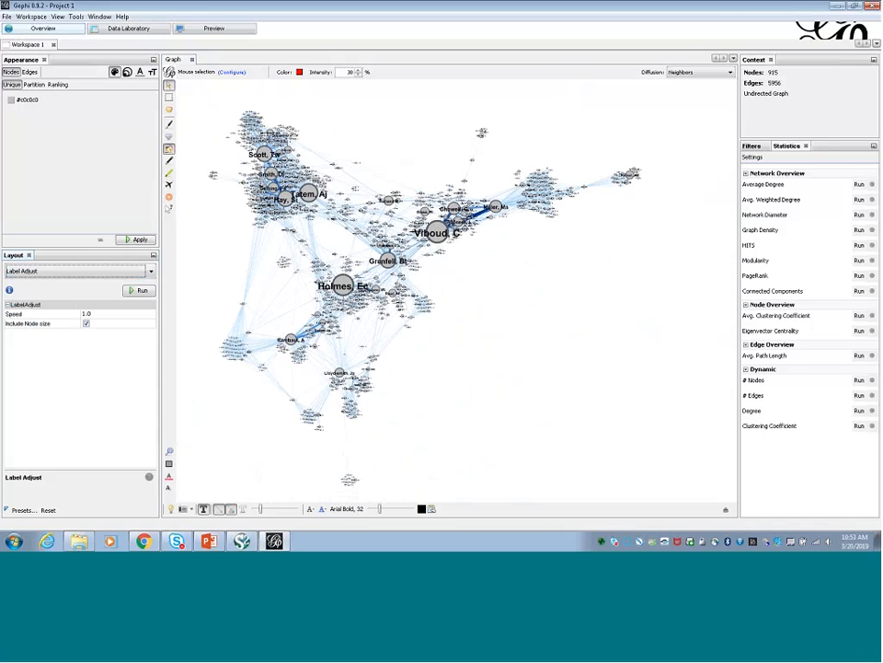
{"action": "left_click", "coordinate": [140, 289]}
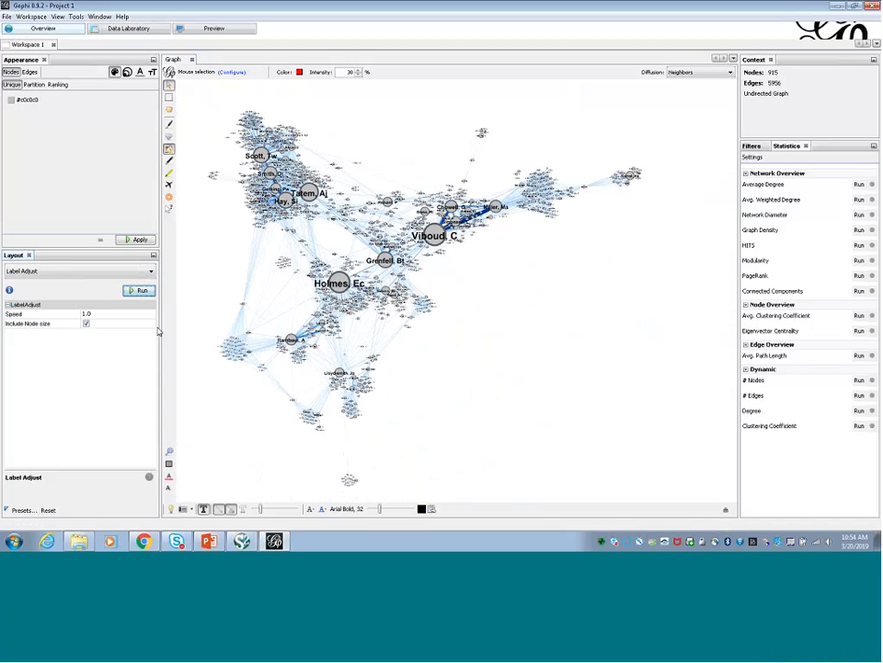
Step: Examine the label spacing close up around the large nodes and across the whole network
{"action": "scroll", "coordinate": [490, 266], "scroll_direction": "up", "scroll_amount": 3}
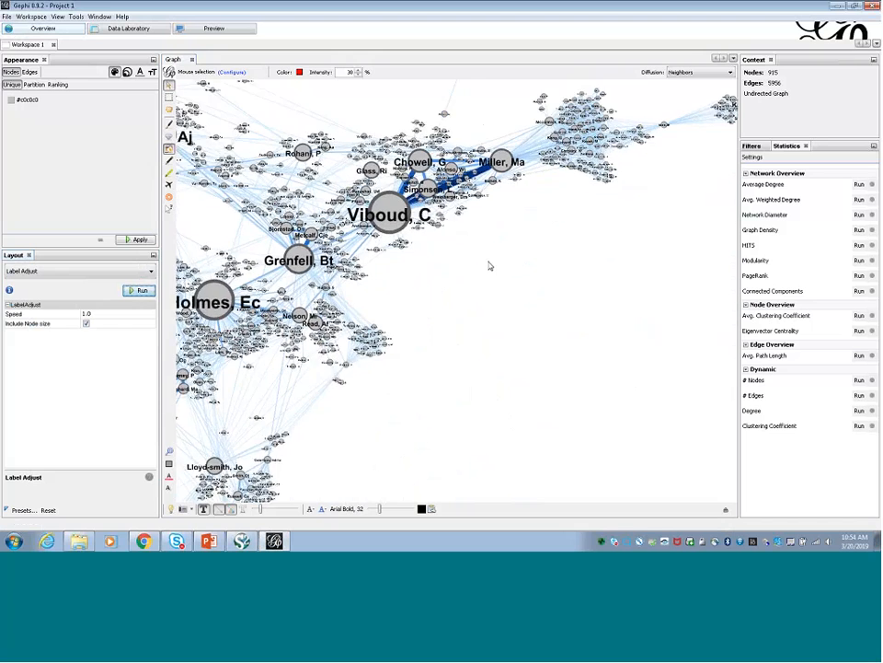
{"action": "scroll", "coordinate": [488, 265], "scroll_direction": "up", "scroll_amount": 3}
{"action": "scroll", "coordinate": [485, 261], "scroll_direction": "down", "scroll_amount": 3}
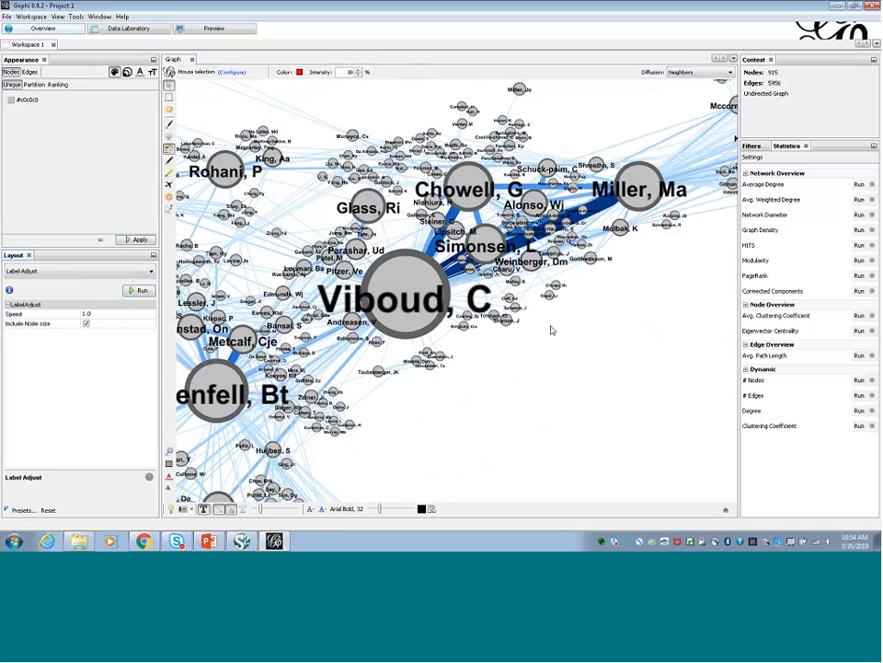
{"action": "scroll", "coordinate": [552, 329], "scroll_direction": "up", "scroll_amount": 2}
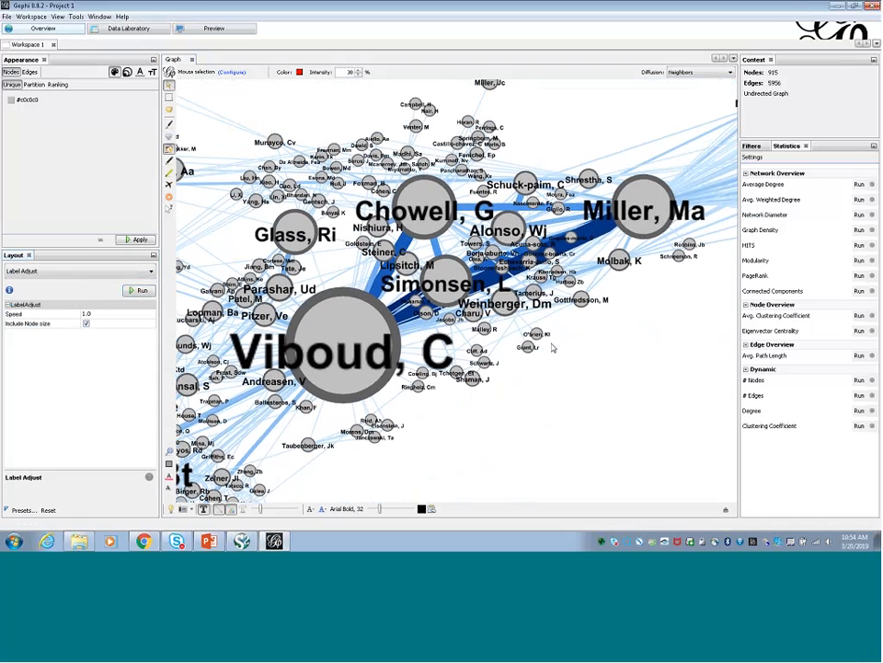
{"action": "scroll", "coordinate": [553, 348], "scroll_direction": "down", "scroll_amount": 3}
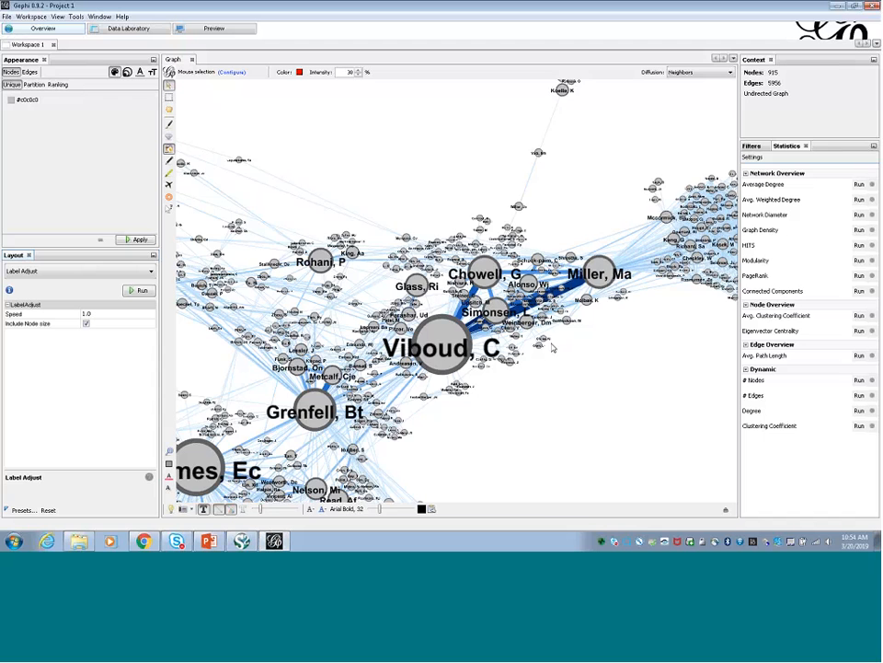
{"action": "scroll", "coordinate": [553, 348], "scroll_direction": "down", "scroll_amount": 5}
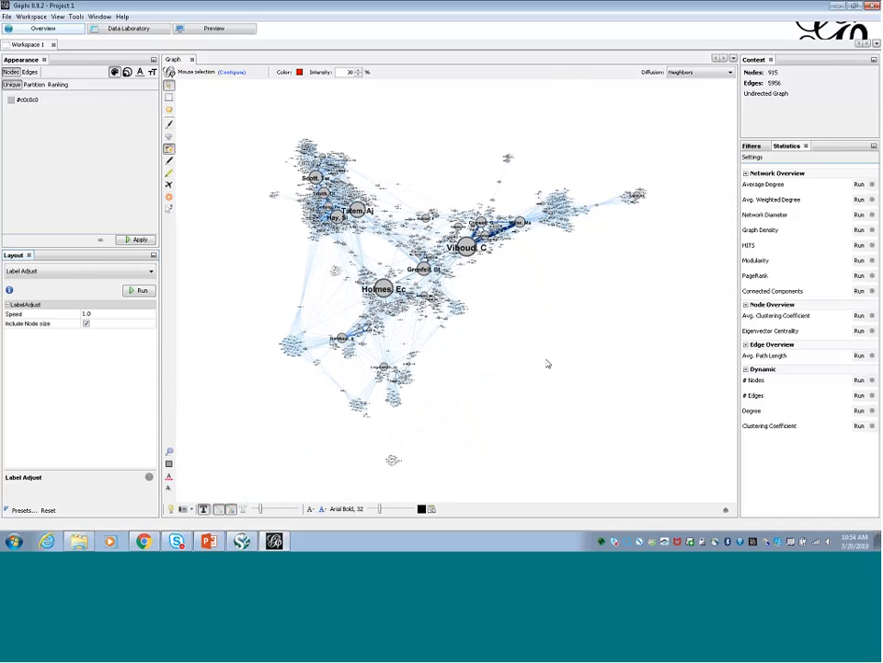
{"action": "scroll", "coordinate": [548, 363], "scroll_direction": "up", "scroll_amount": 2}
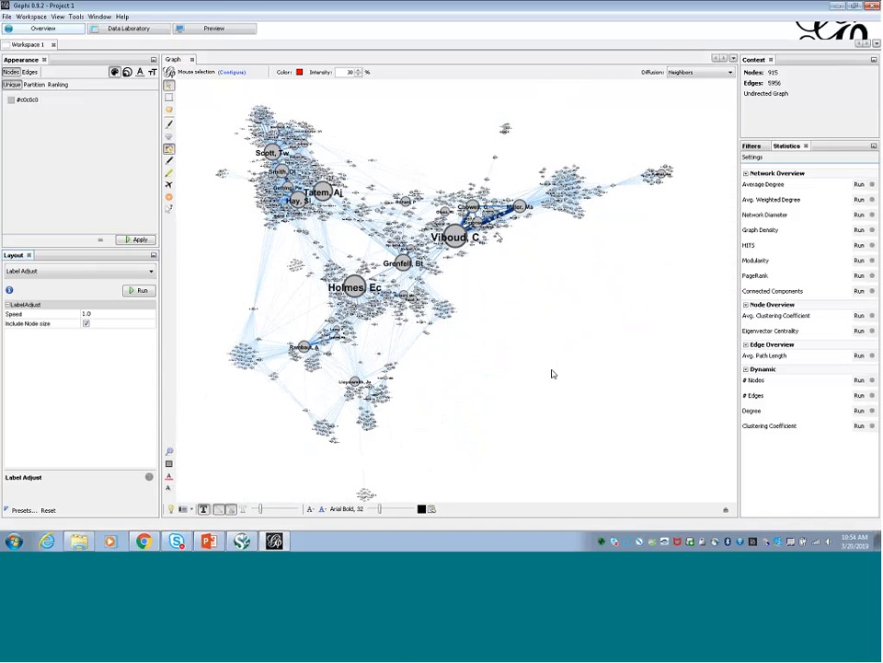
Step: View the network's node table and edge table in the Data Laboratory, ending on the nodes
{"action": "left_click", "coordinate": [127, 28]}
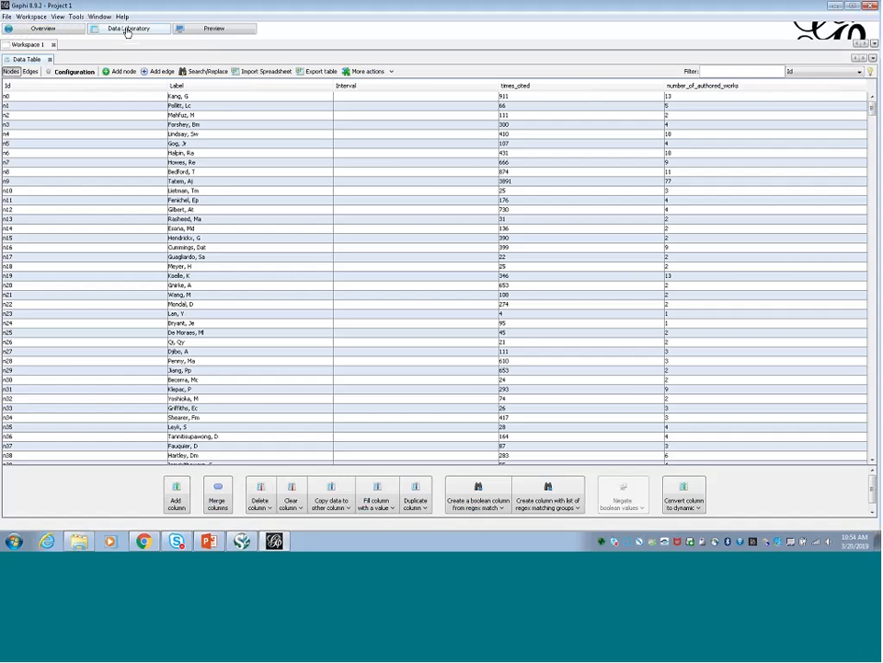
{"action": "left_click", "coordinate": [121, 95]}
{"action": "left_click", "coordinate": [30, 72]}
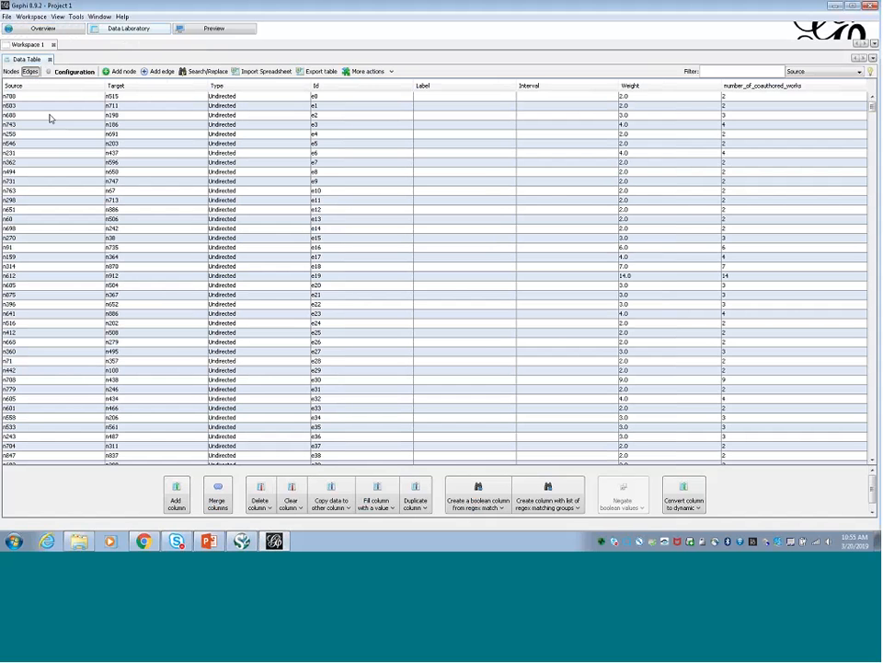
{"action": "left_click", "coordinate": [11, 72]}
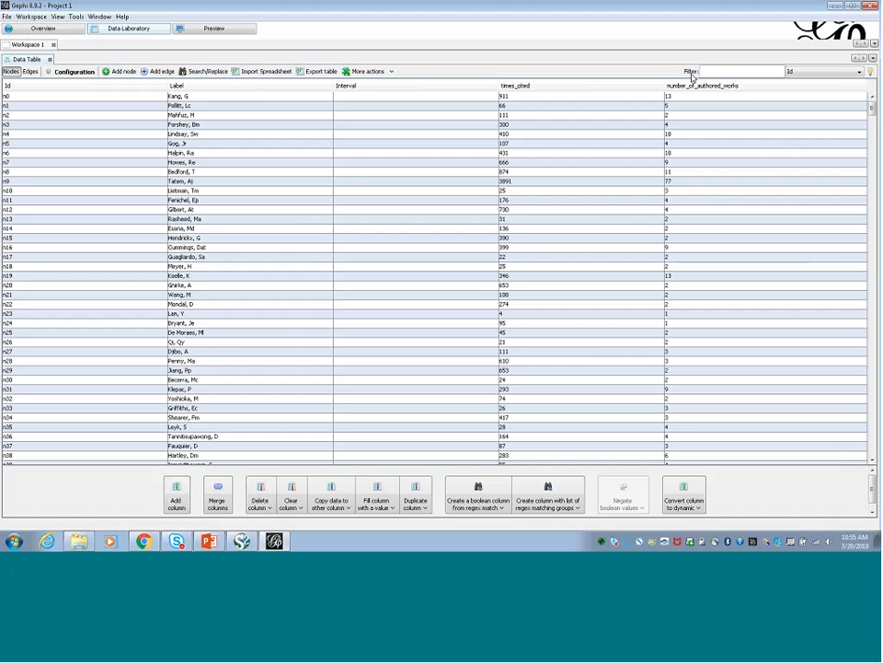
Step: Filter the node table on the Label column for "vib"
{"action": "left_click", "coordinate": [809, 73]}
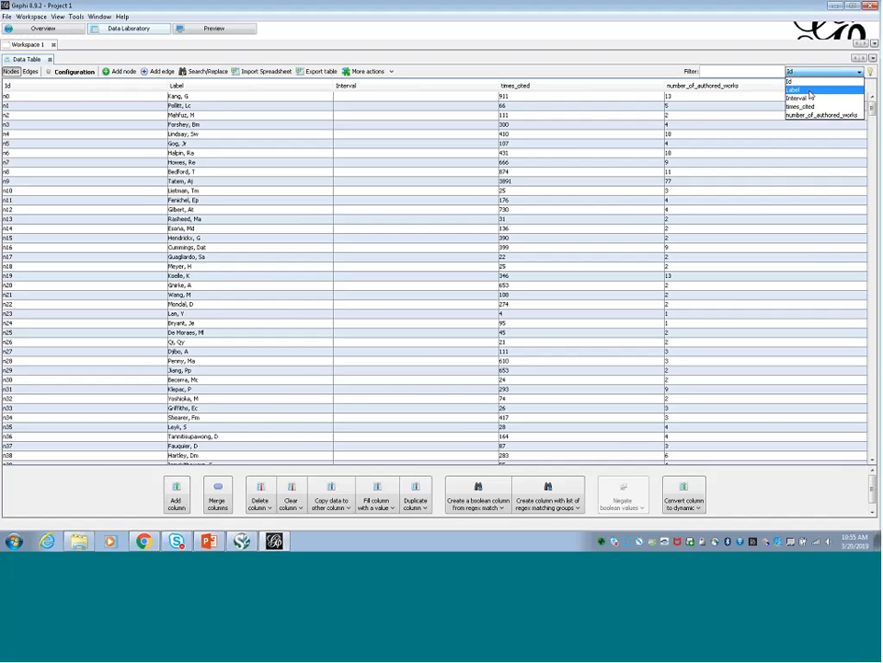
{"action": "left_click", "coordinate": [810, 93]}
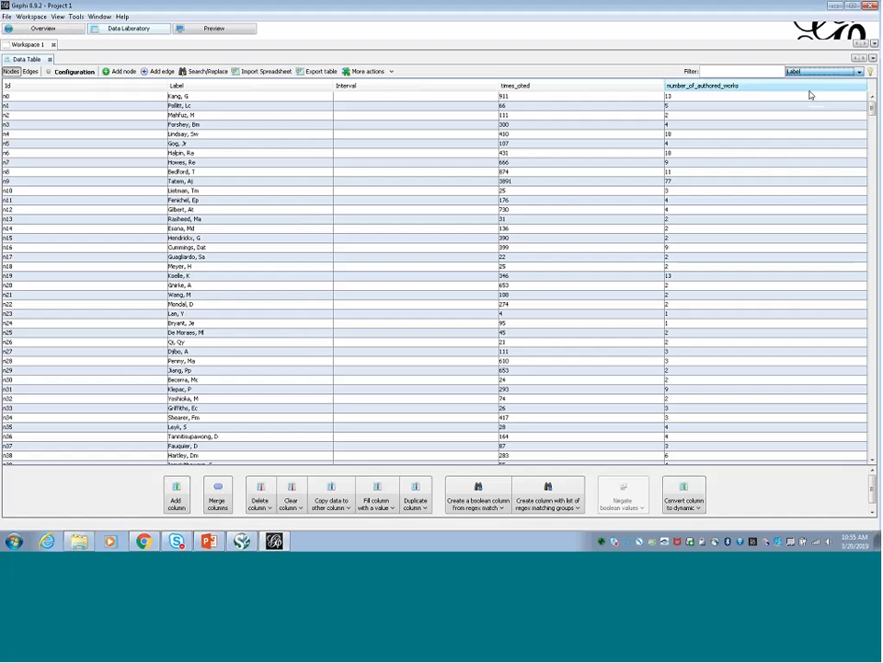
{"action": "left_click", "coordinate": [741, 71]}
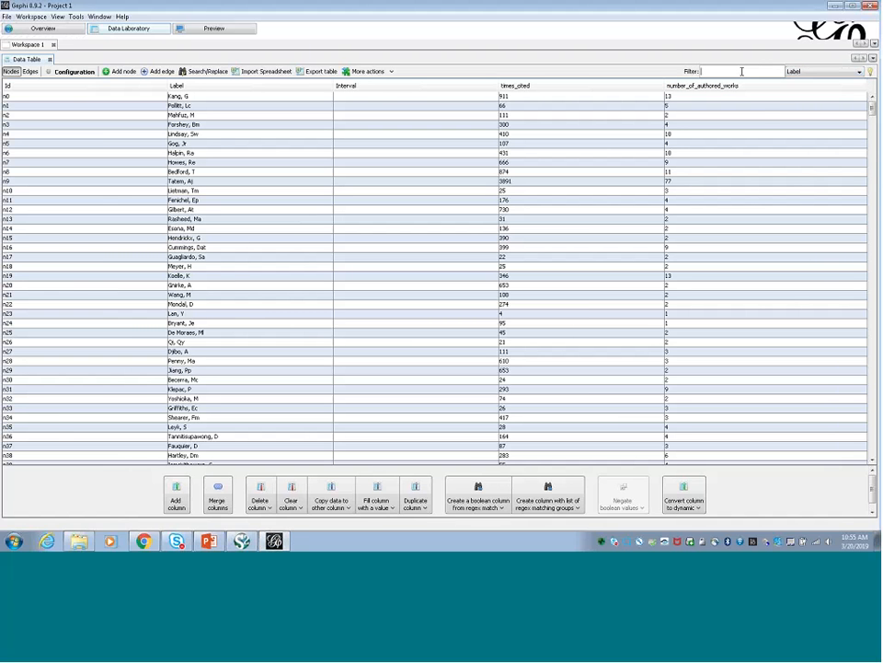
{"action": "type", "text": "vib"}
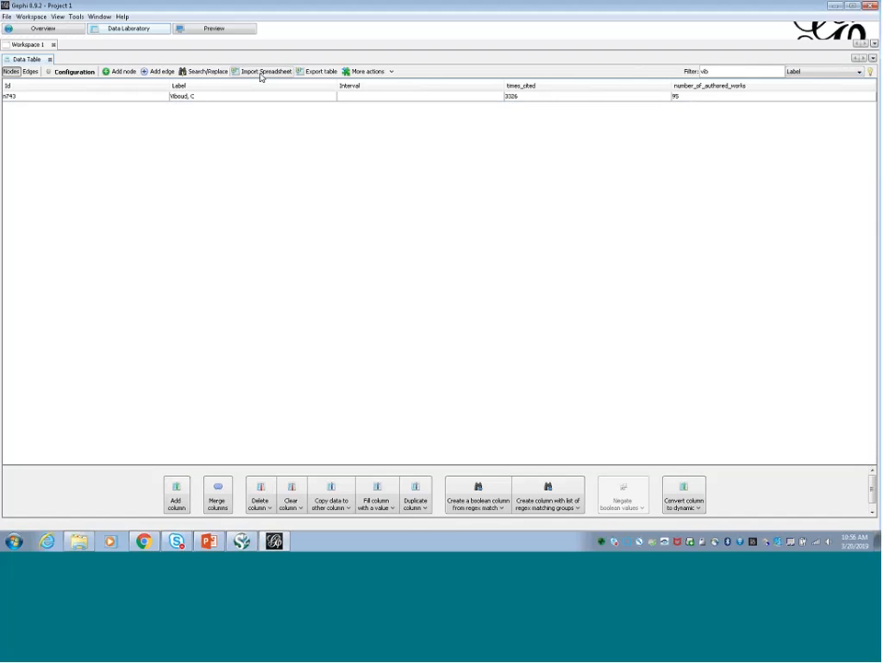
{"action": "left_click", "coordinate": [209, 97]}
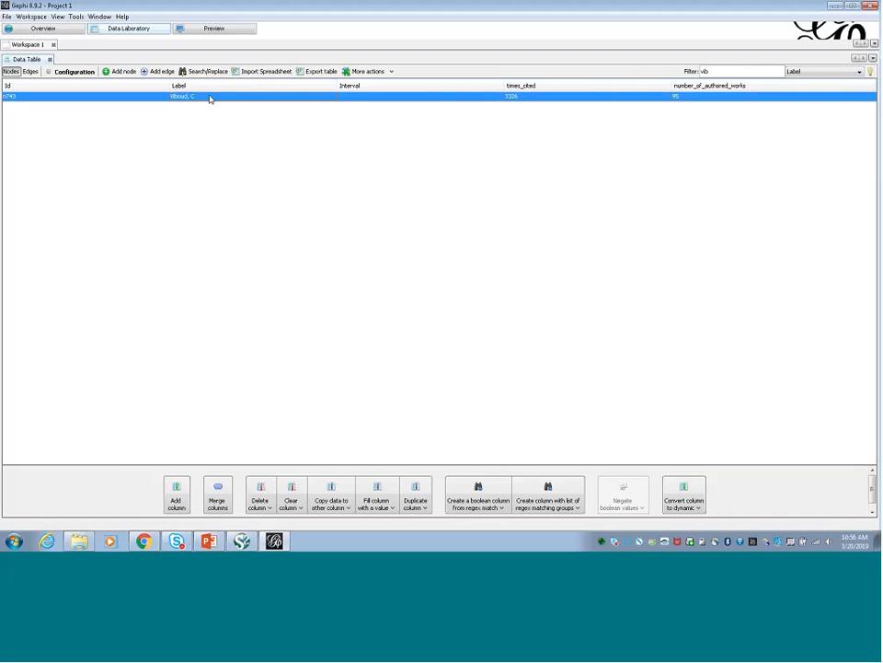
{"action": "double_click", "coordinate": [208, 97]}
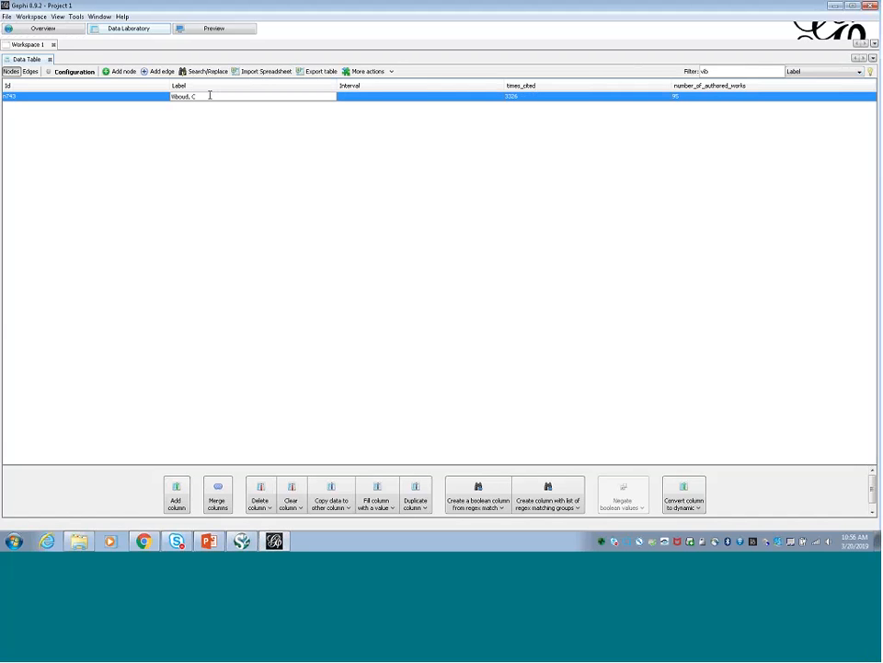
{"action": "type", "text": "E"}
{"action": "key", "text": "BackSpace"}
{"action": "key", "text": "Return"}
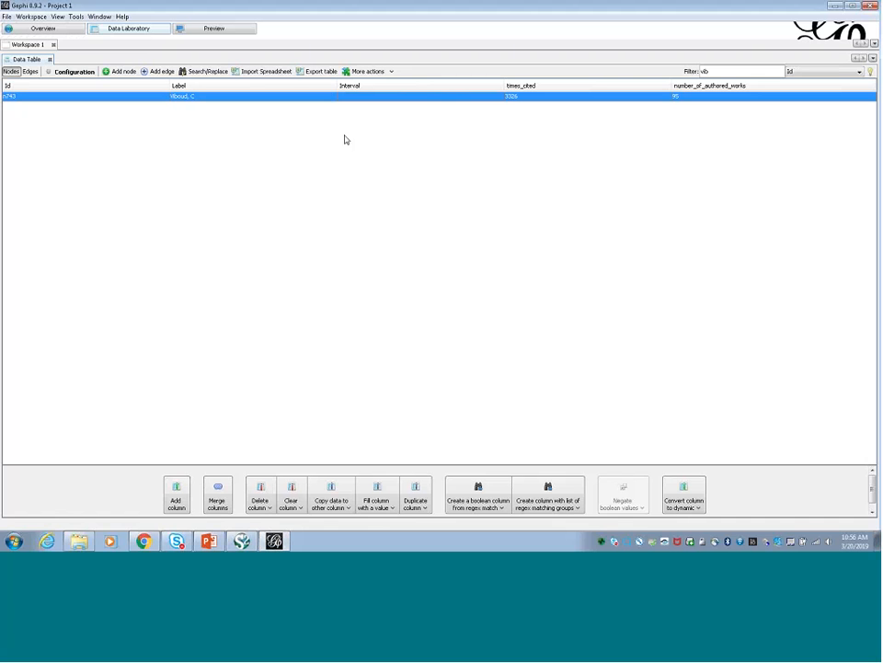
{"action": "double_click", "coordinate": [378, 95]}
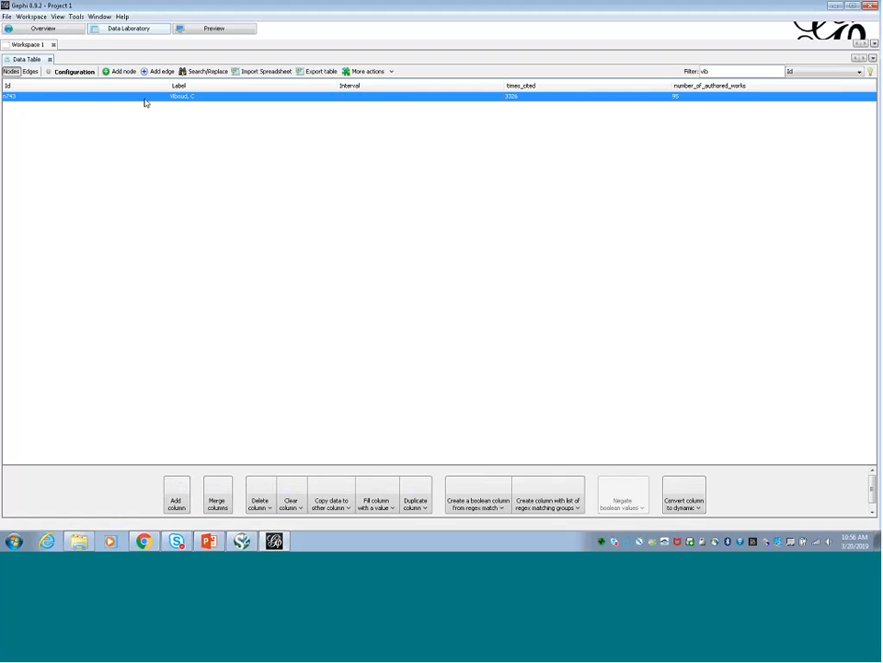
Step: Clear the "vib" filter so the node table lists every author
{"action": "left_click", "coordinate": [726, 73]}
{"action": "left_click_drag", "start_coordinate": [726, 73], "coordinate": [684, 76]}
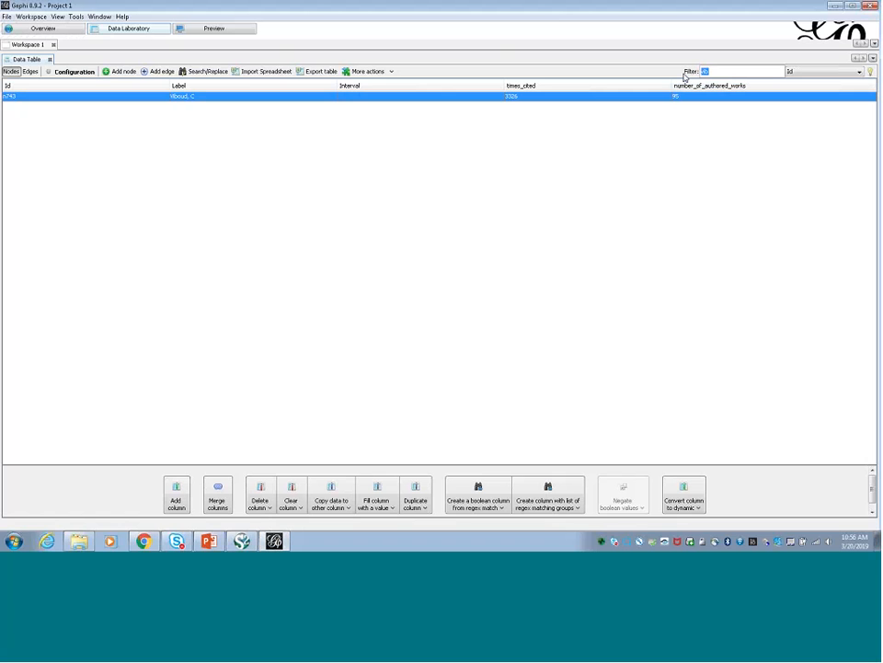
{"action": "key", "text": "BackSpace"}
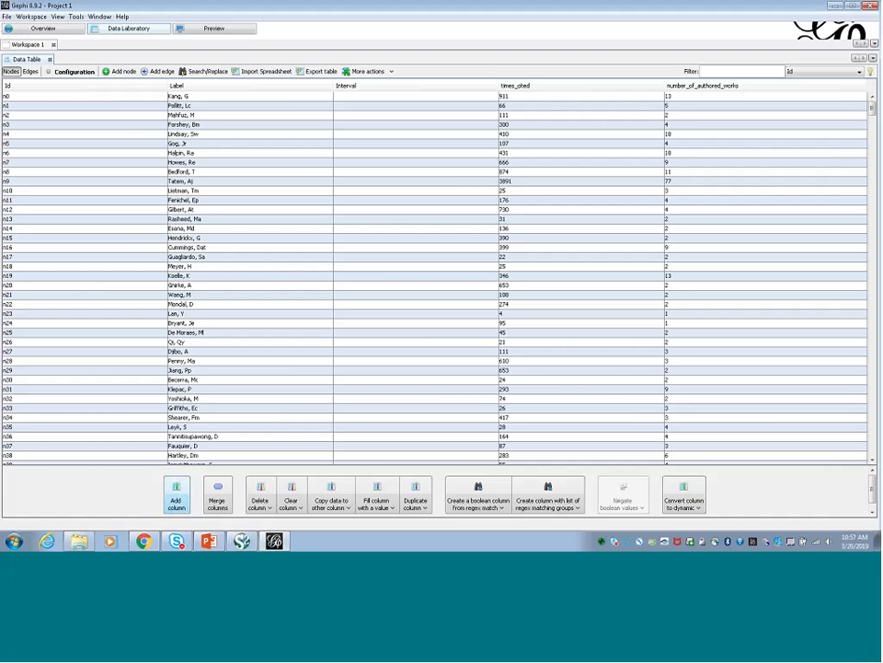
Step: Add a column titled "isNIH" of type Integer to the node table
{"action": "left_click", "coordinate": [176, 504]}
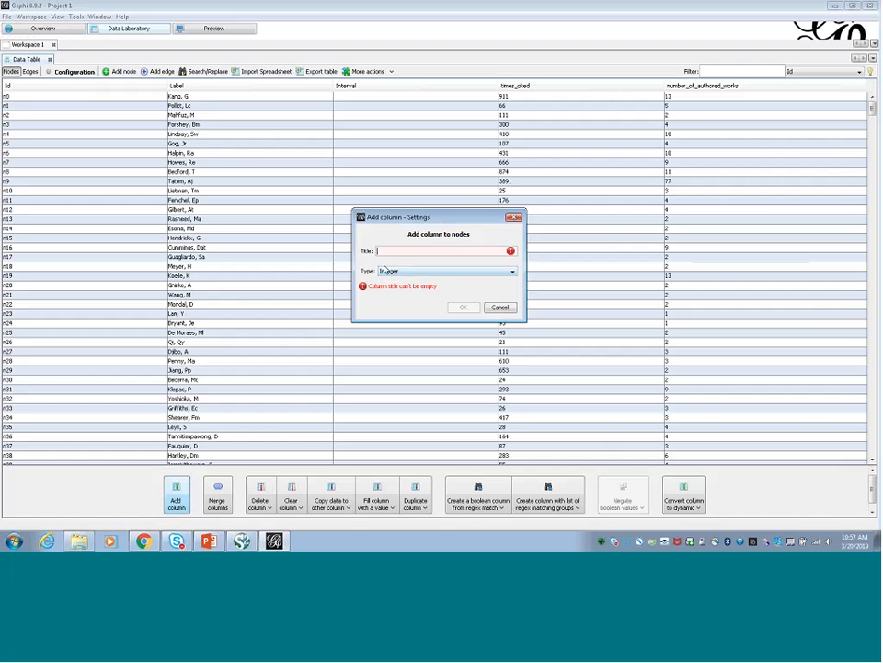
{"action": "type", "text": "i"}
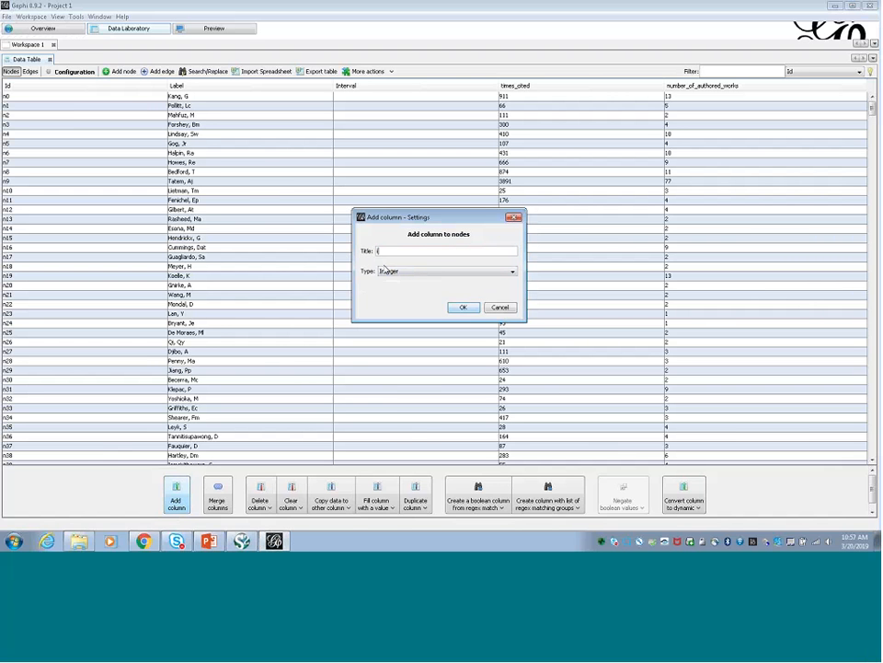
{"action": "type", "text": "sNIH"}
{"action": "left_click", "coordinate": [400, 272]}
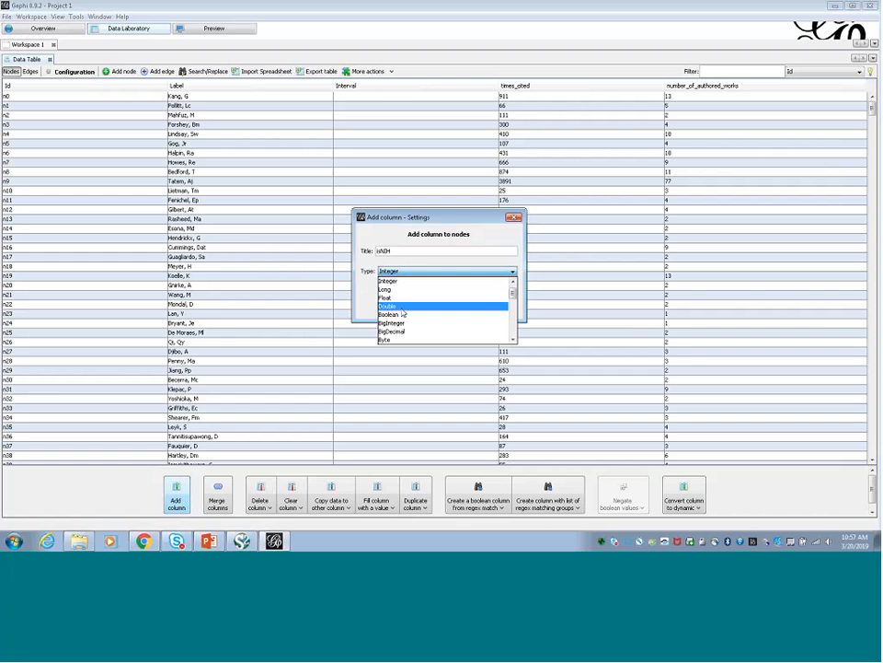
{"action": "left_click", "coordinate": [420, 272]}
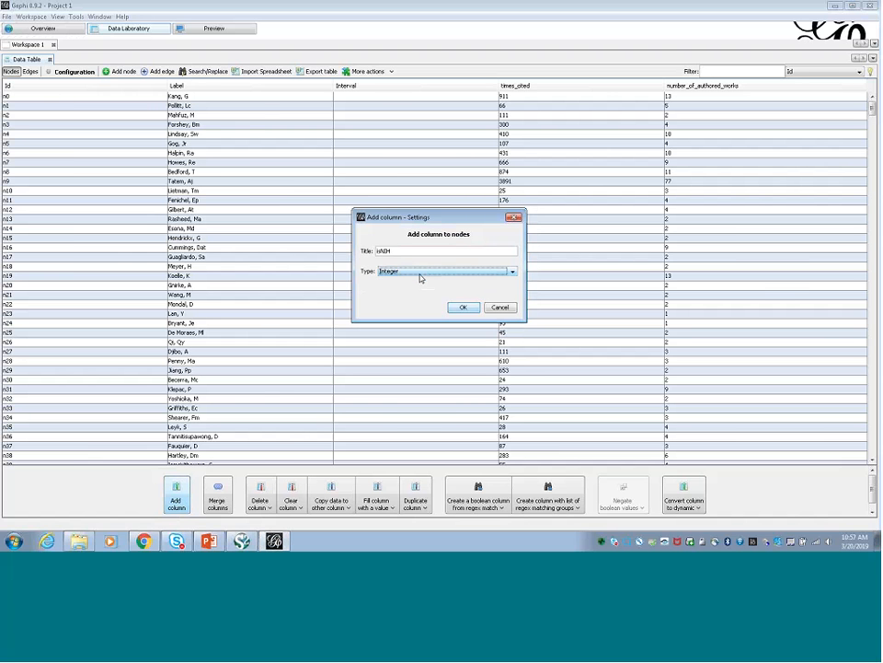
{"action": "left_click", "coordinate": [460, 307]}
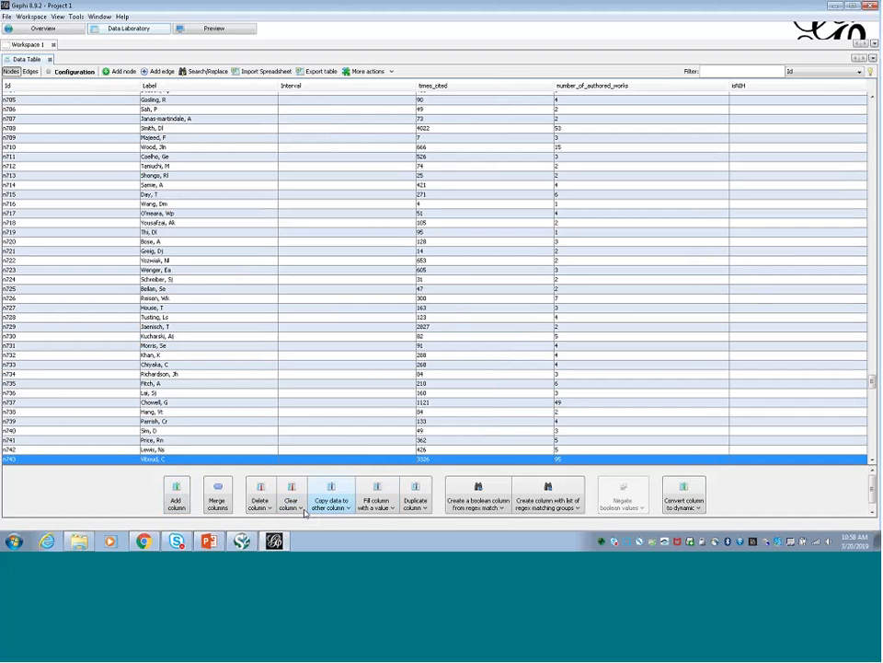
Step: Fill the isNIH column with the value 0 for all nodes
{"action": "left_click", "coordinate": [378, 509]}
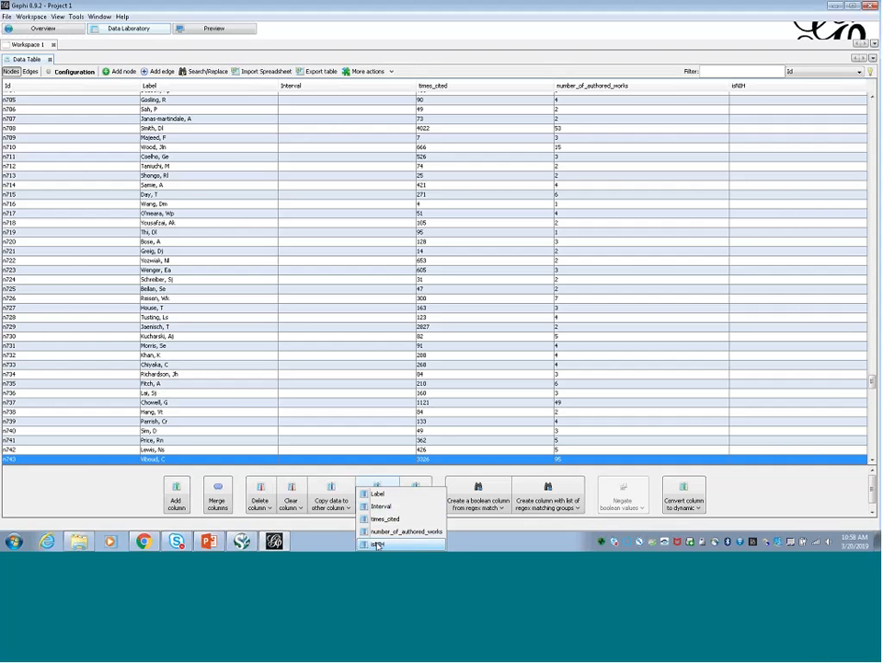
{"action": "left_click", "coordinate": [390, 544]}
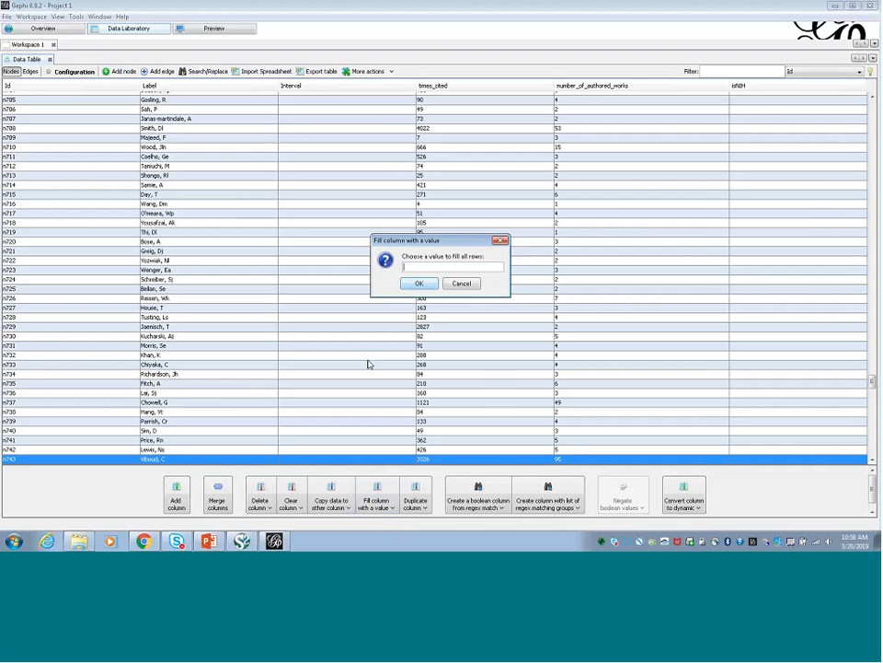
{"action": "type", "text": "0"}
{"action": "left_click", "coordinate": [419, 284]}
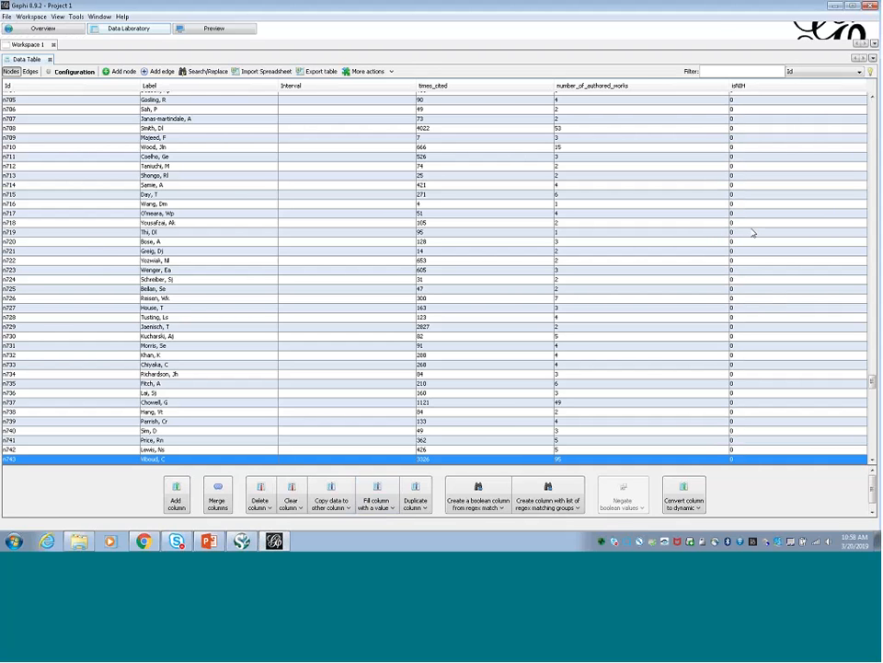
Step: Filter the nodes on the Label column for "vib" and set the matching author's isNIH value to 1
{"action": "left_click", "coordinate": [799, 72]}
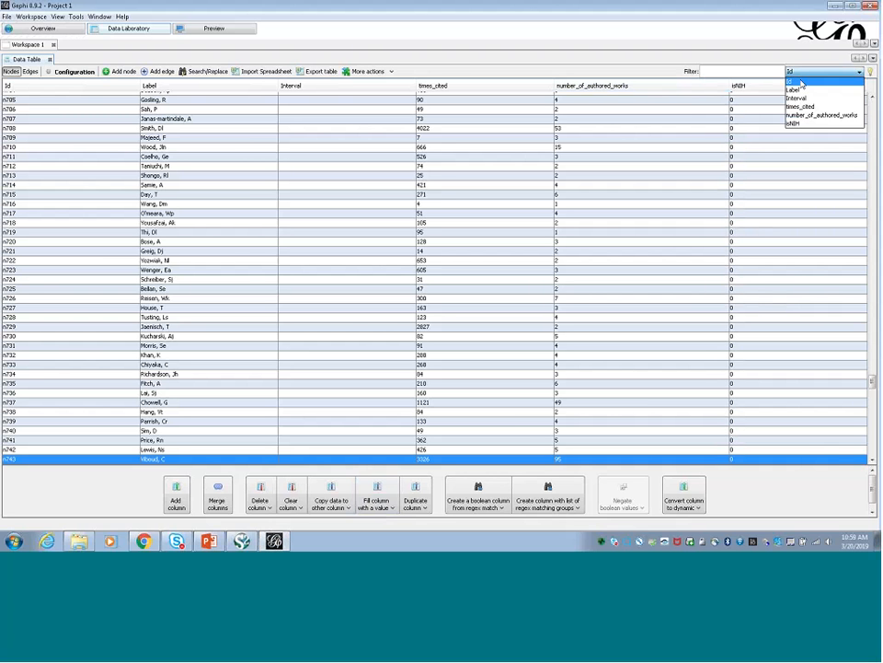
{"action": "left_click", "coordinate": [802, 89]}
{"action": "left_click", "coordinate": [759, 71]}
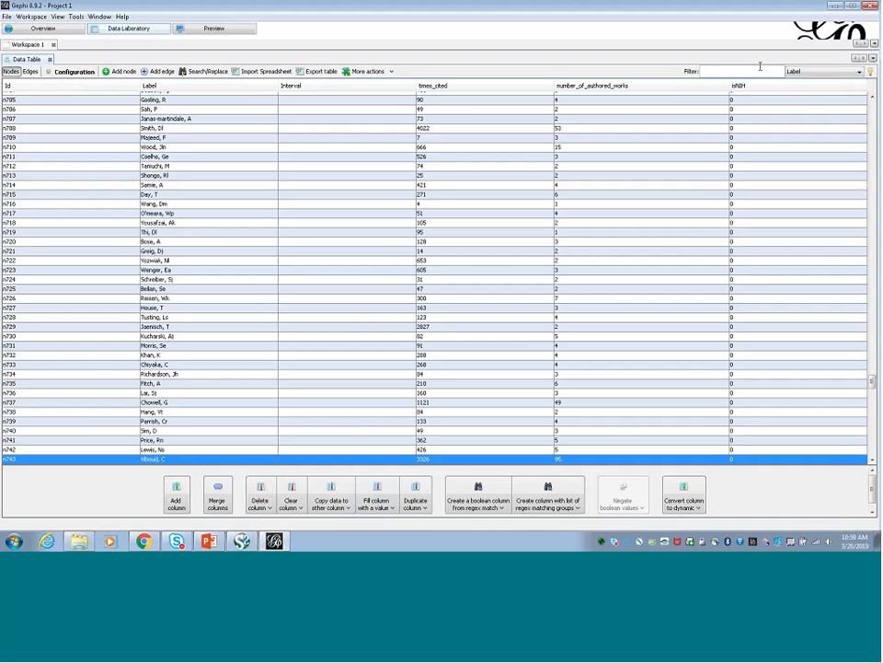
{"action": "type", "text": "vib"}
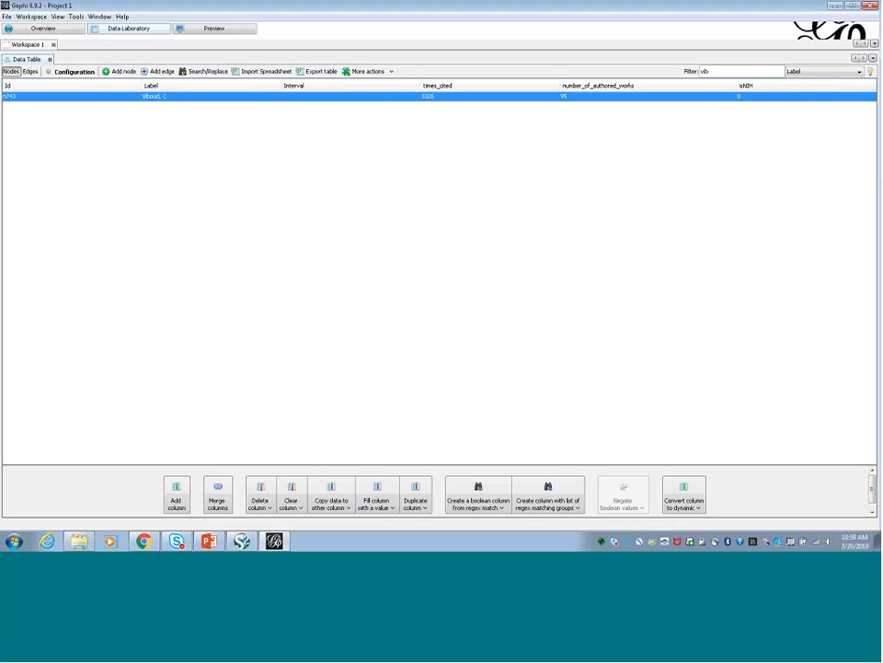
{"action": "double_click", "coordinate": [750, 98]}
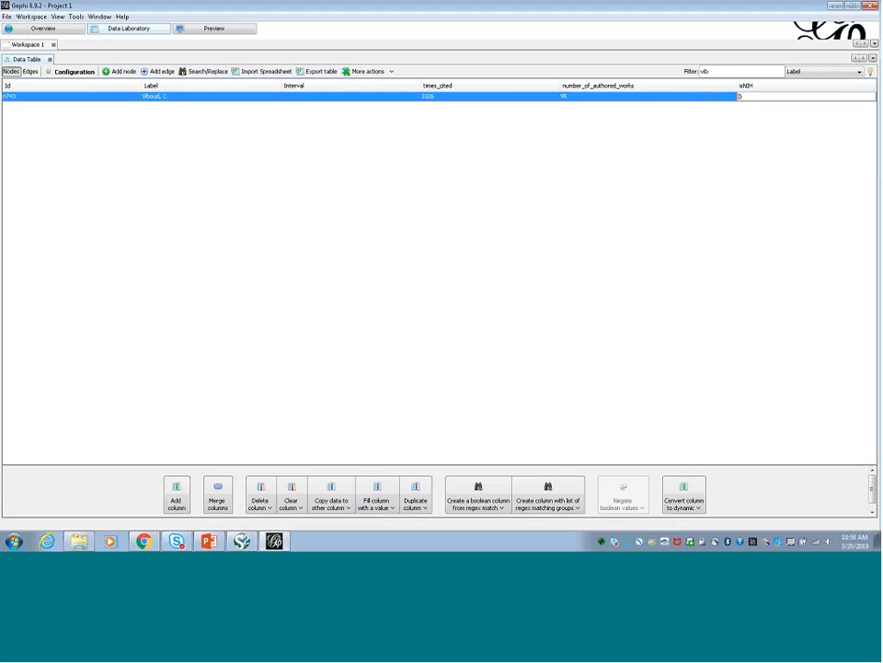
{"action": "type", "text": "1"}
{"action": "key", "text": "Return"}
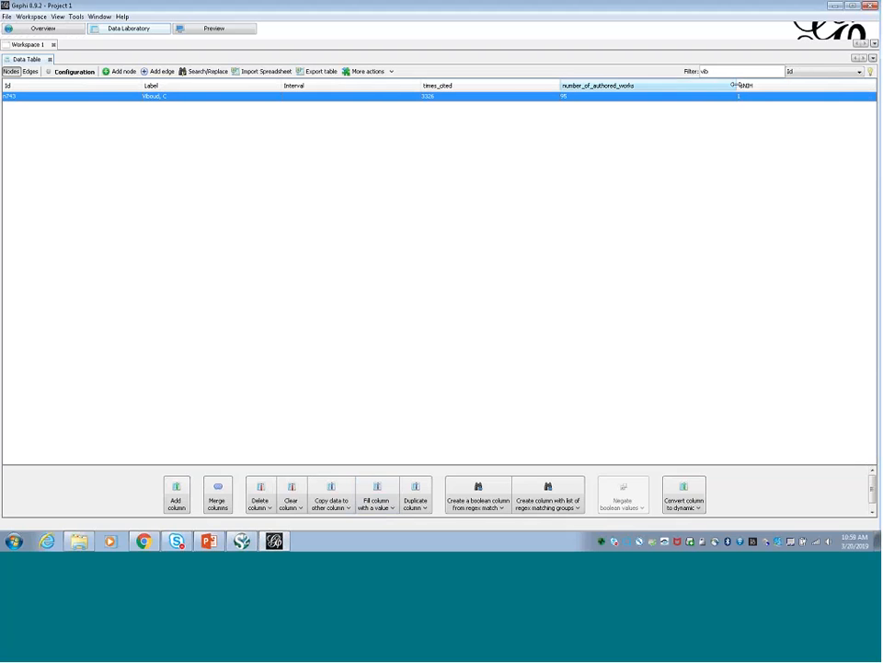
Step: Filter the Label column for "glass" and set isNIH to 1 for the author with 32 authored works
{"action": "left_click", "coordinate": [840, 75]}
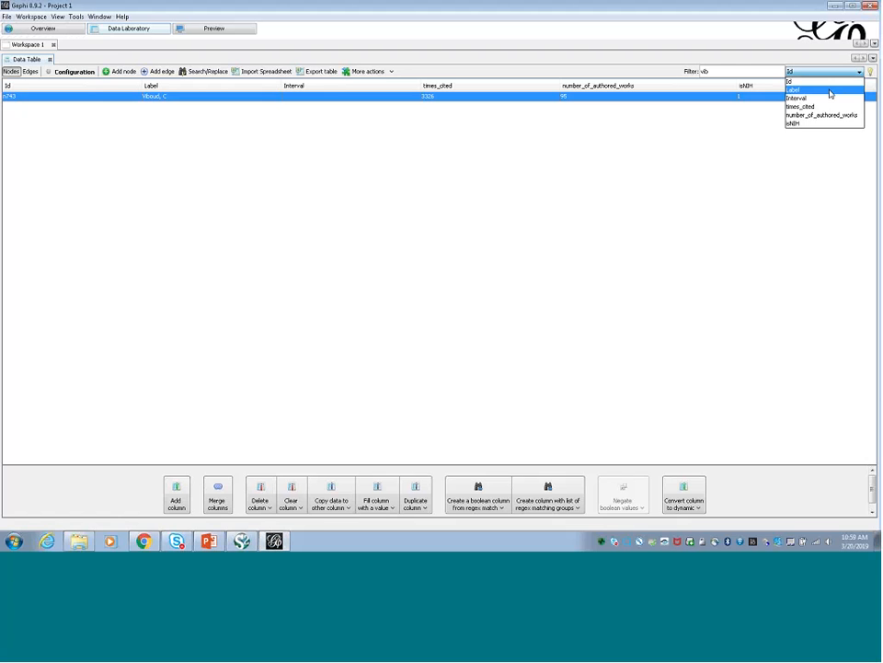
{"action": "left_click", "coordinate": [830, 90]}
{"action": "left_click_drag", "start_coordinate": [723, 72], "coordinate": [692, 73]}
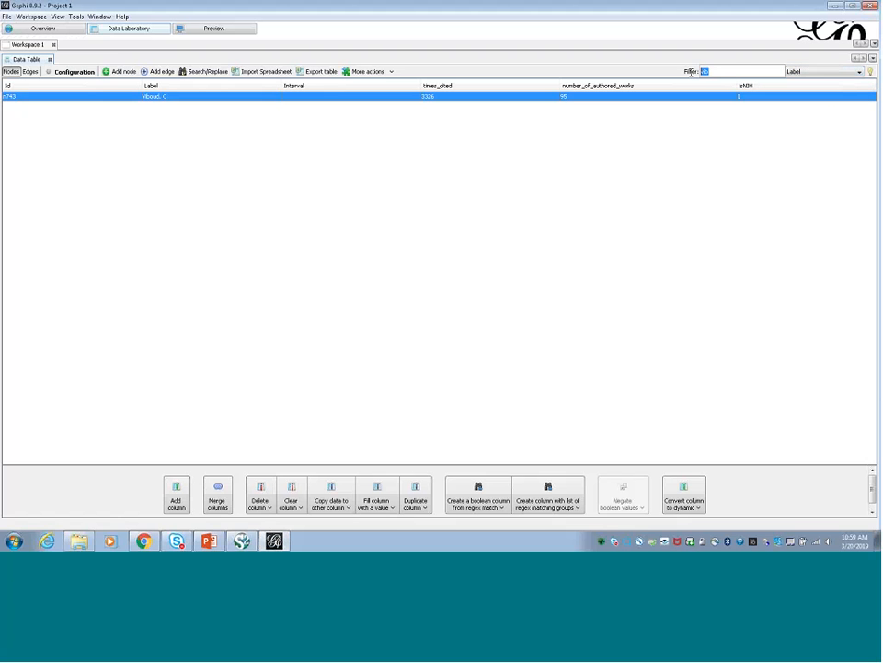
{"action": "type", "text": "glass"}
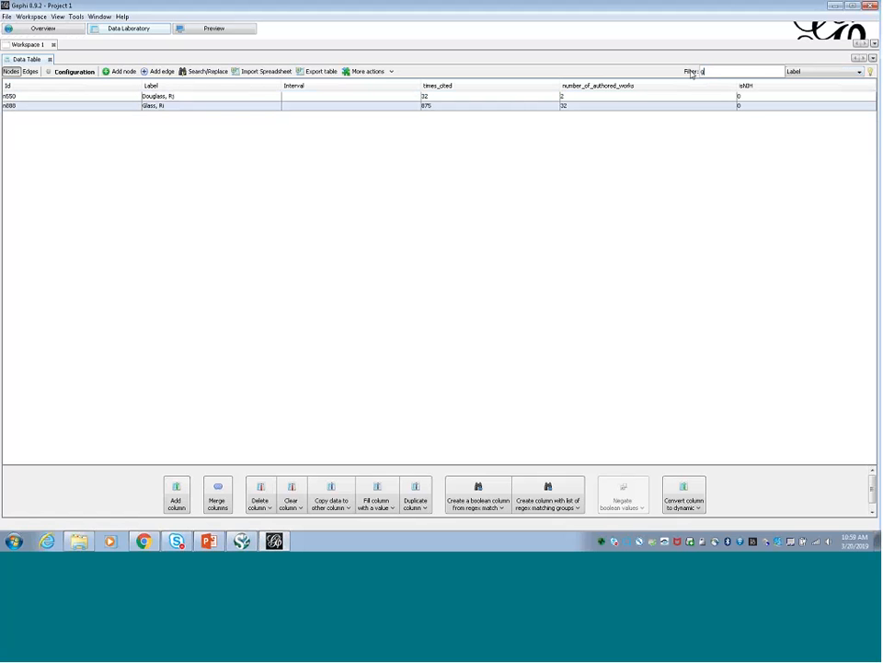
{"action": "left_click", "coordinate": [785, 108]}
{"action": "left_click", "coordinate": [785, 107]}
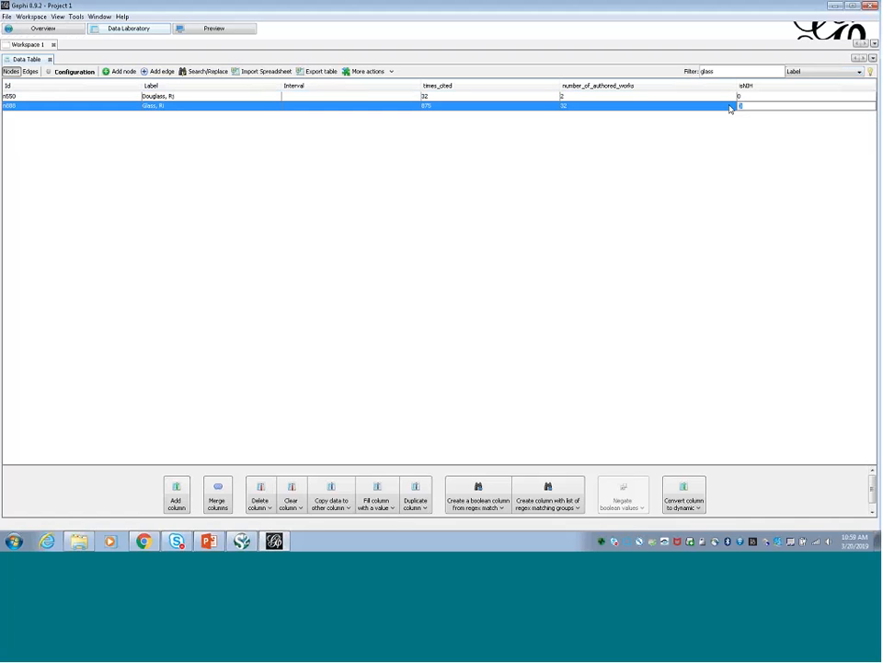
{"action": "type", "text": "1"}
{"action": "left_click", "coordinate": [751, 97]}
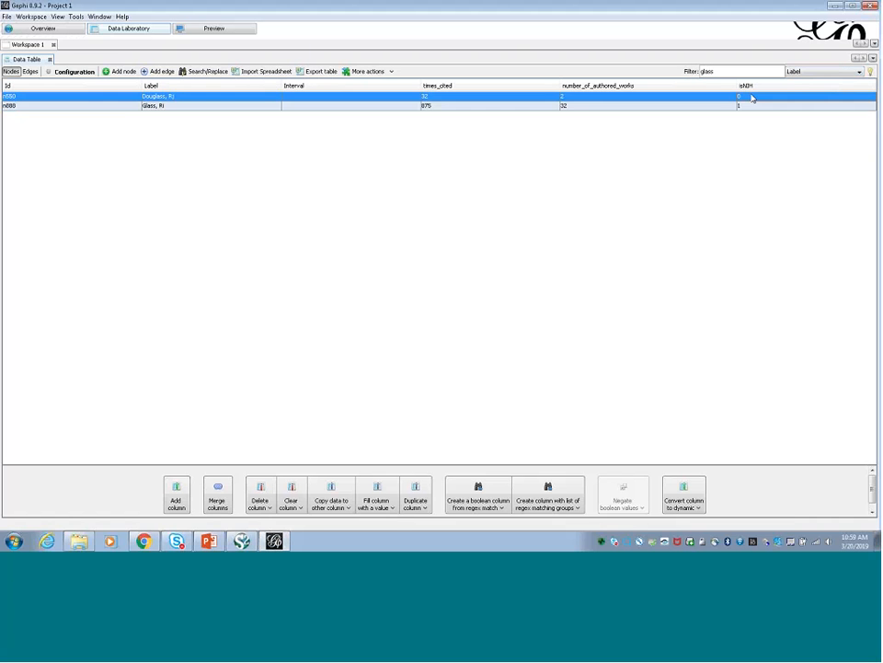
Step: Filter the Label column for "mill" and set isNIH to 1 for the author with 49 authored works
{"action": "left_click", "coordinate": [802, 72]}
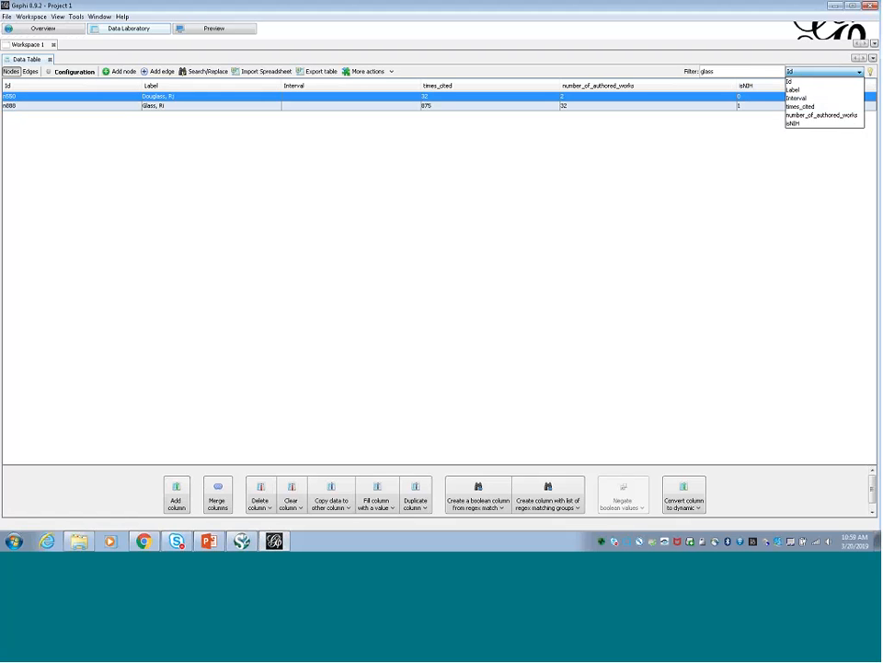
{"action": "left_click", "coordinate": [794, 89]}
{"action": "double_click", "coordinate": [742, 66]}
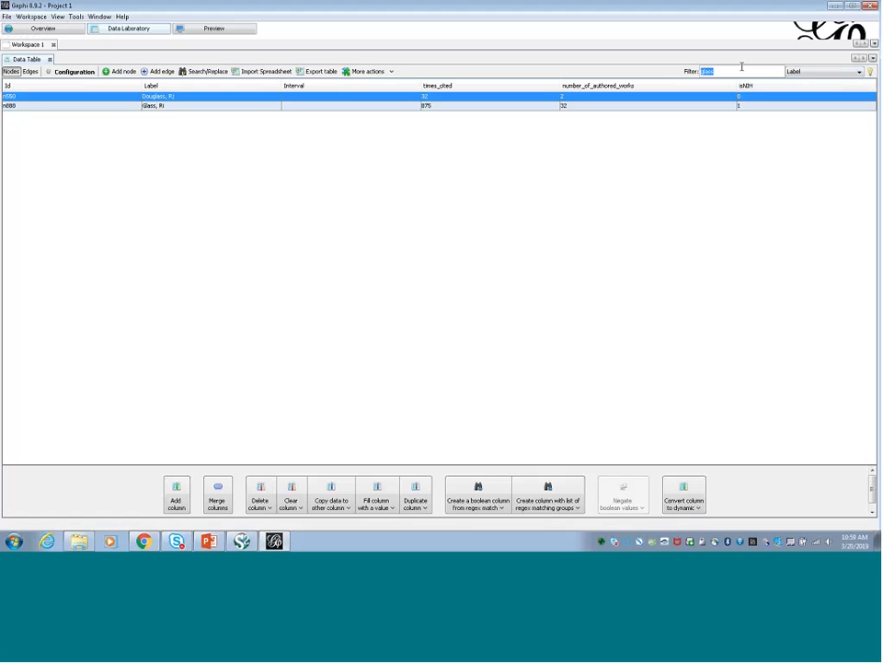
{"action": "type", "text": "mill"}
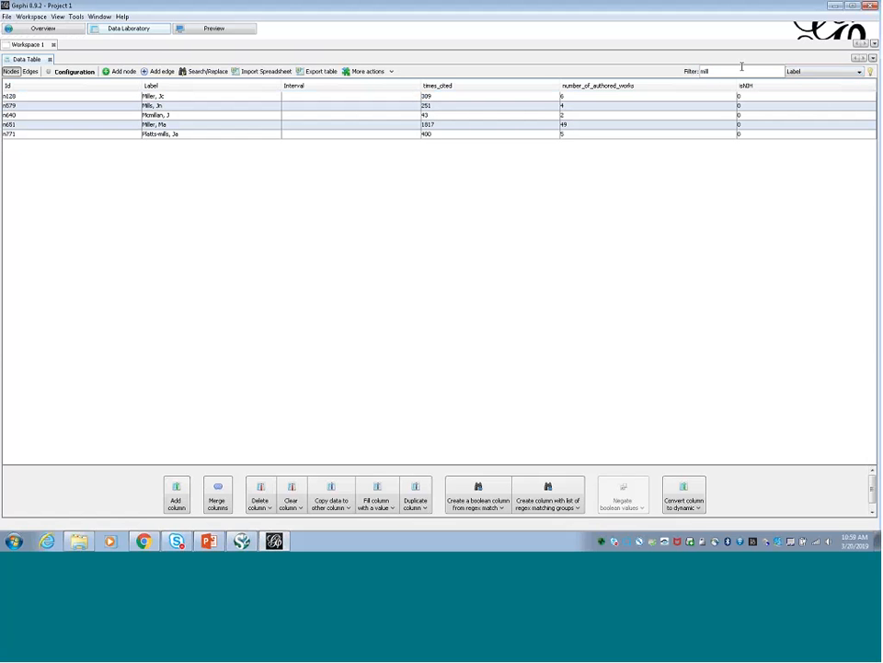
{"action": "left_click", "coordinate": [466, 124]}
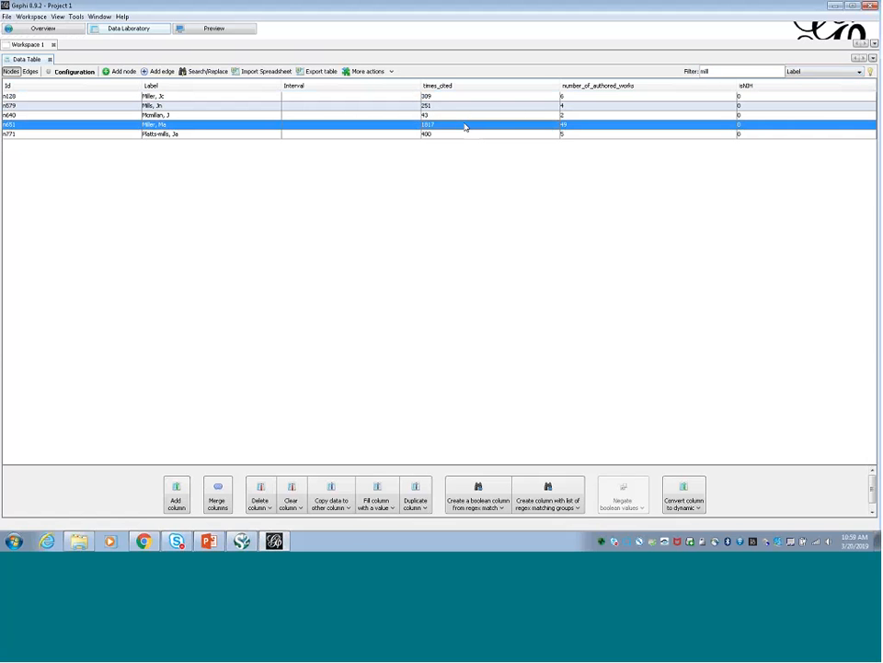
{"action": "double_click", "coordinate": [741, 124]}
{"action": "type", "text": "1"}
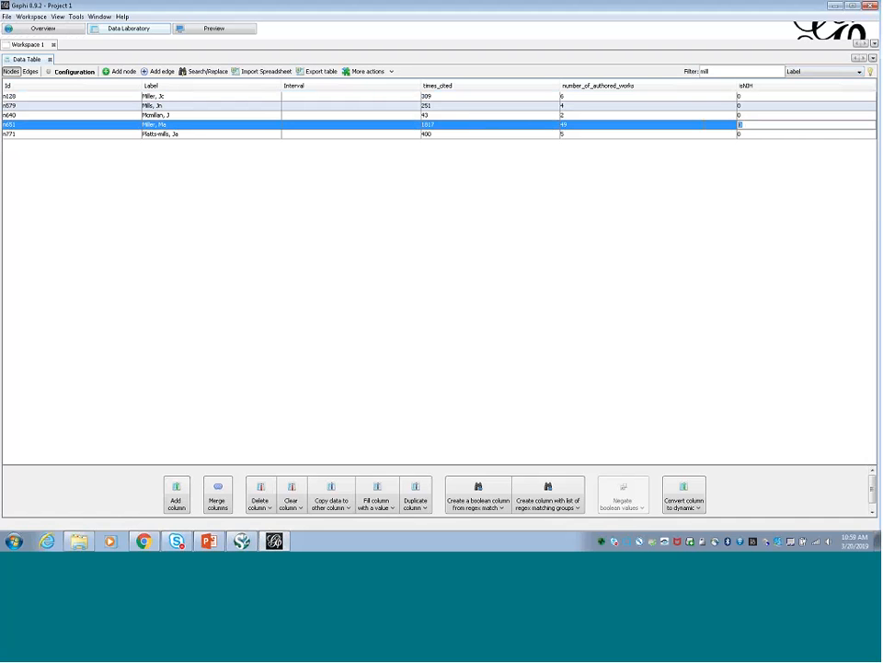
{"action": "left_click", "coordinate": [742, 107]}
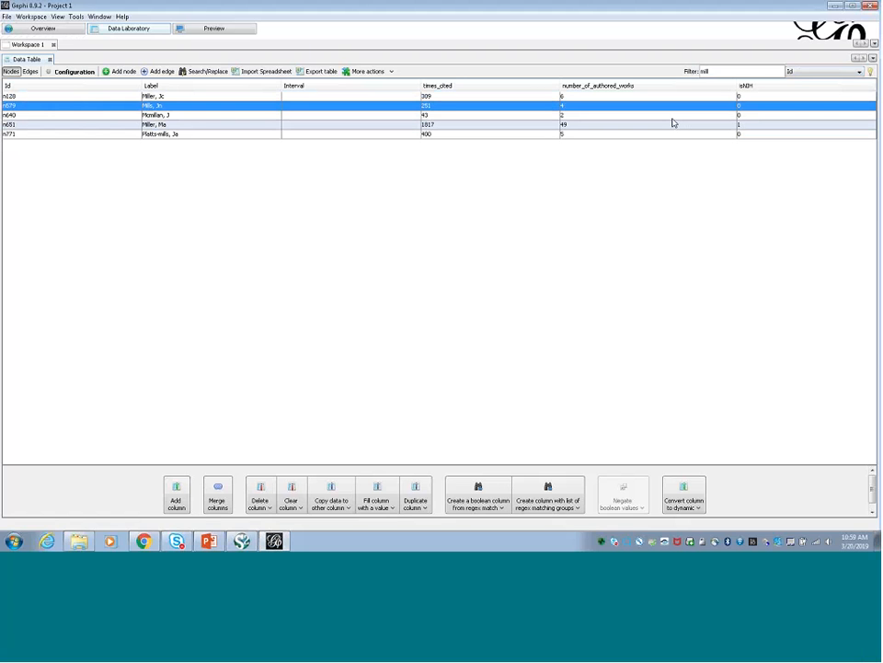
Step: Remove the "mill" filter from the node table to list all nodes again
{"action": "left_click_drag", "start_coordinate": [711, 72], "coordinate": [668, 72]}
{"action": "key", "text": "BackSpace"}
{"action": "left_click", "coordinate": [454, 127]}
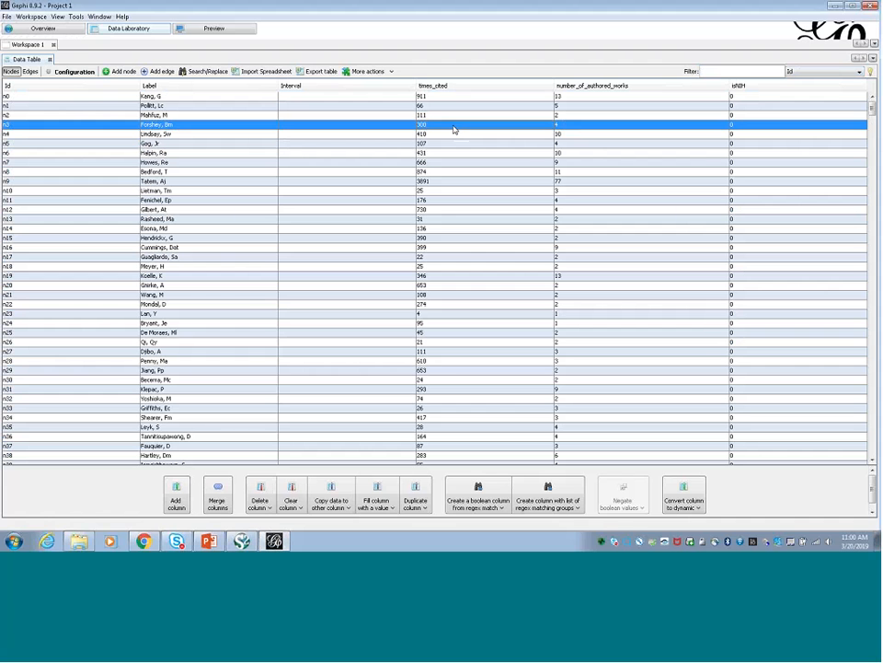
Step: Return to the network overview and colour the nodes by an isNIH partition with the default palette colours
{"action": "left_click", "coordinate": [34, 32]}
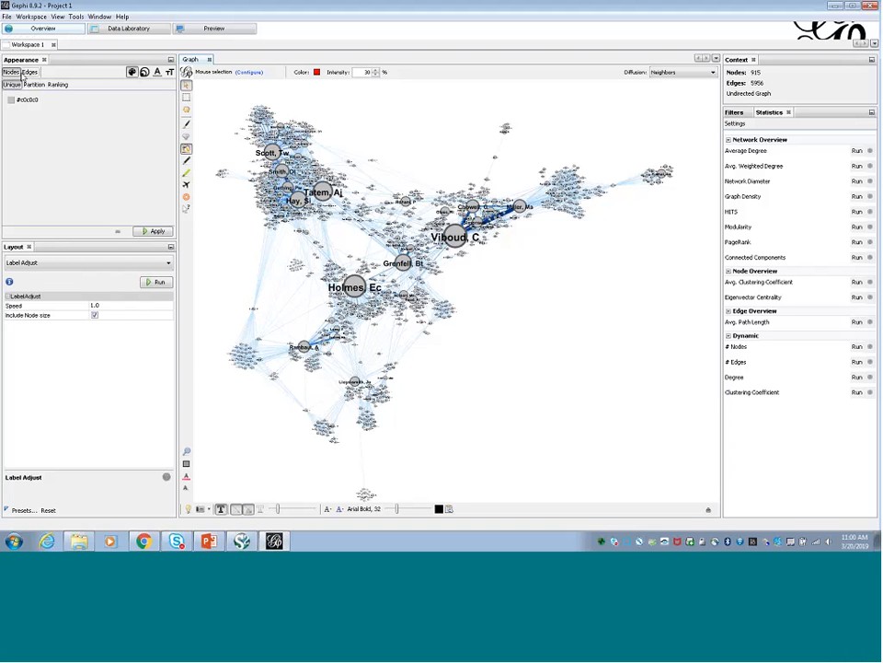
{"action": "left_click", "coordinate": [34, 84]}
{"action": "left_click", "coordinate": [63, 98]}
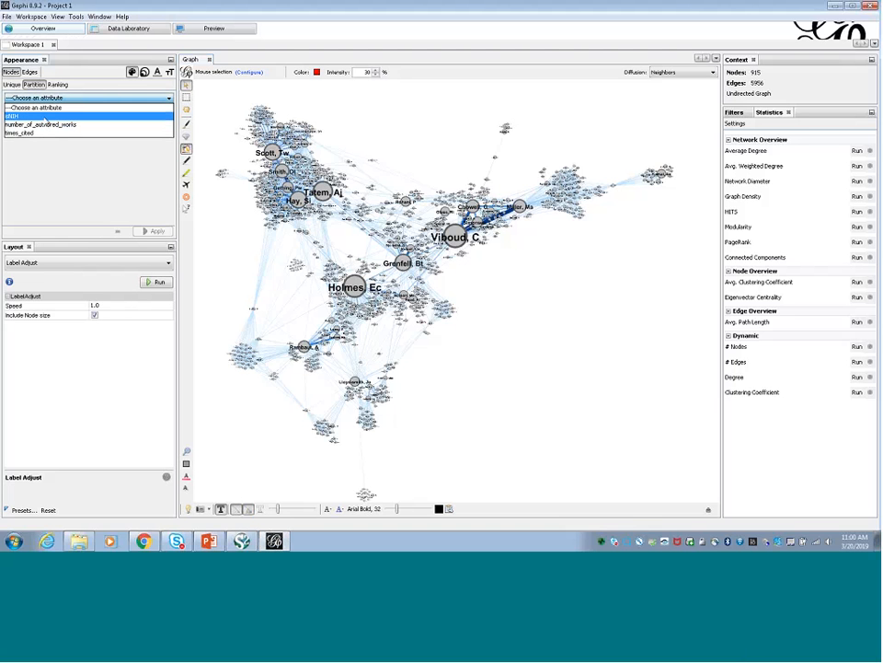
{"action": "left_click", "coordinate": [44, 116]}
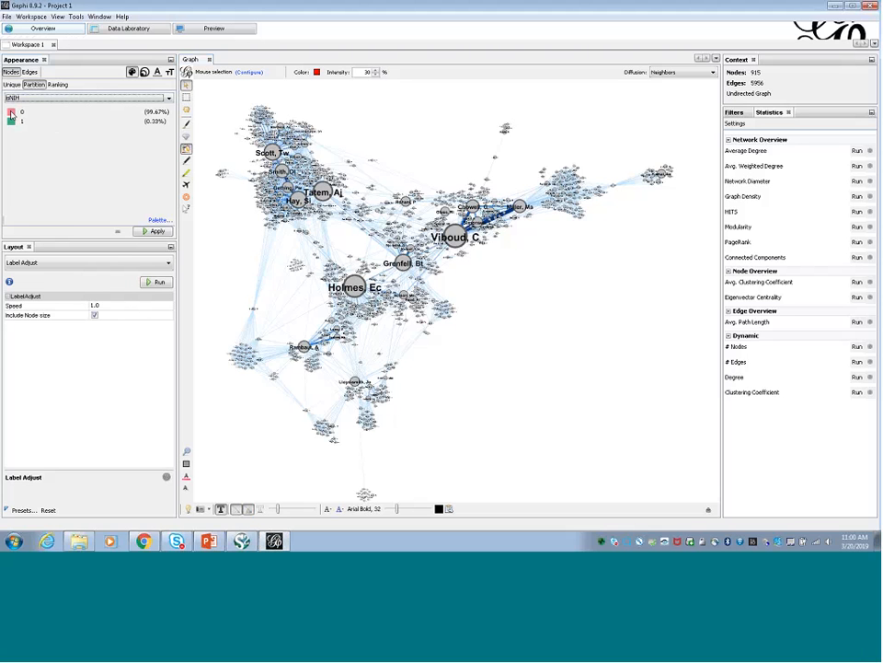
{"action": "left_click", "coordinate": [156, 231]}
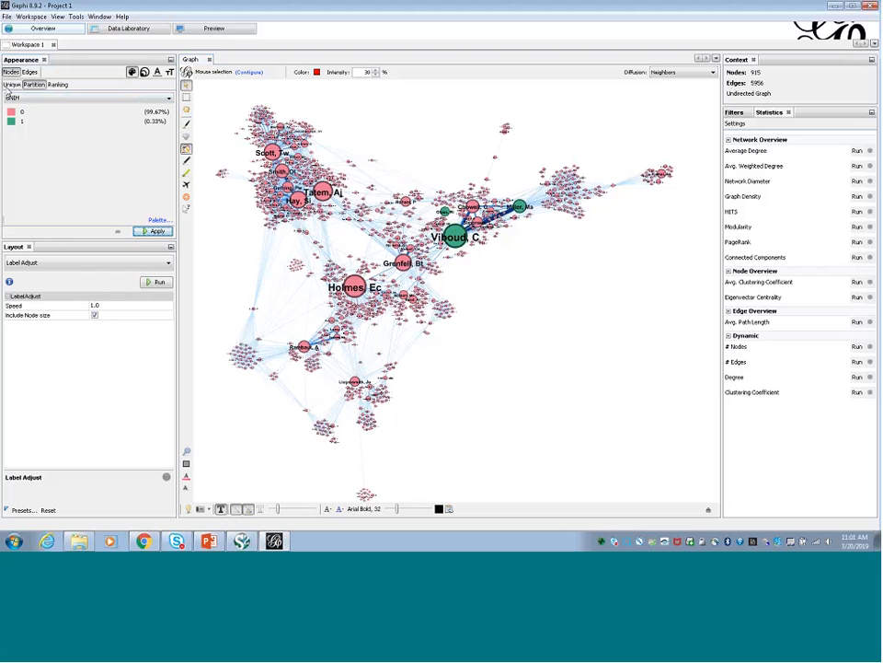
Step: Colour all nodes uniformly grey (#c0c0c0) in place of the isNIH partition colours
{"action": "left_click", "coordinate": [11, 83]}
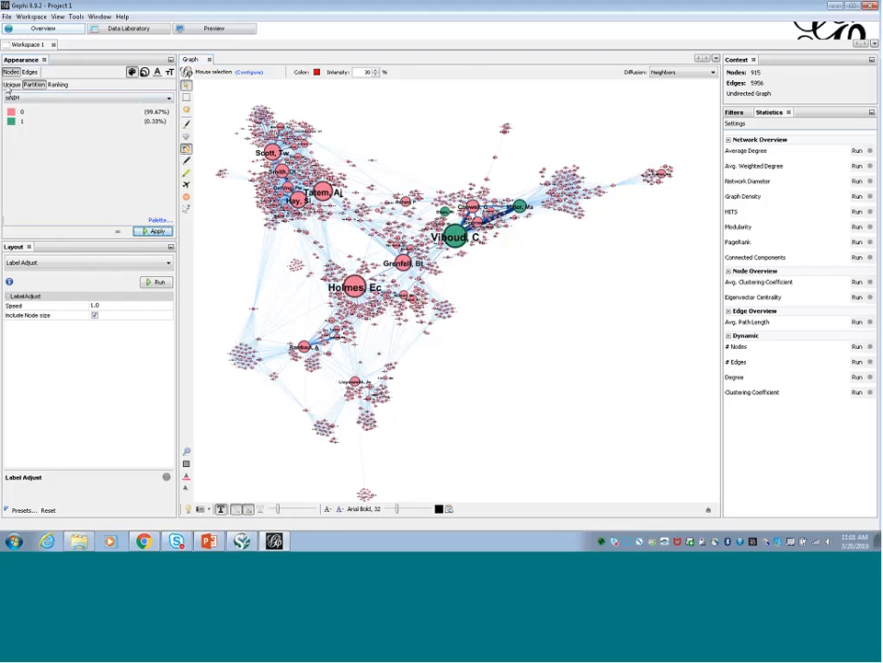
{"action": "left_click", "coordinate": [157, 231]}
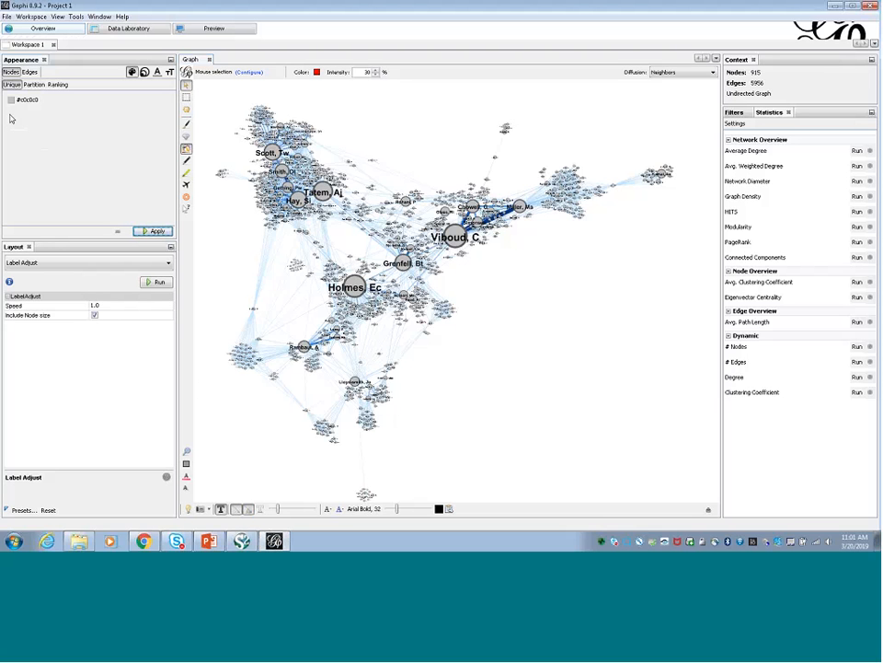
Step: View the spreadsheet export options for the node table in the Data Laboratory and leave without exporting
{"action": "left_click", "coordinate": [130, 33]}
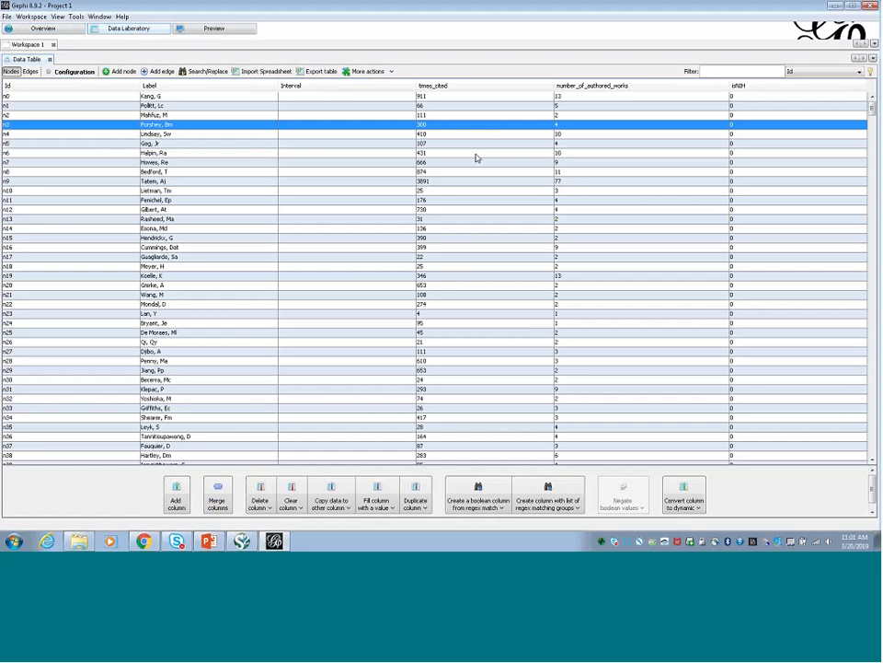
{"action": "left_click", "coordinate": [319, 75]}
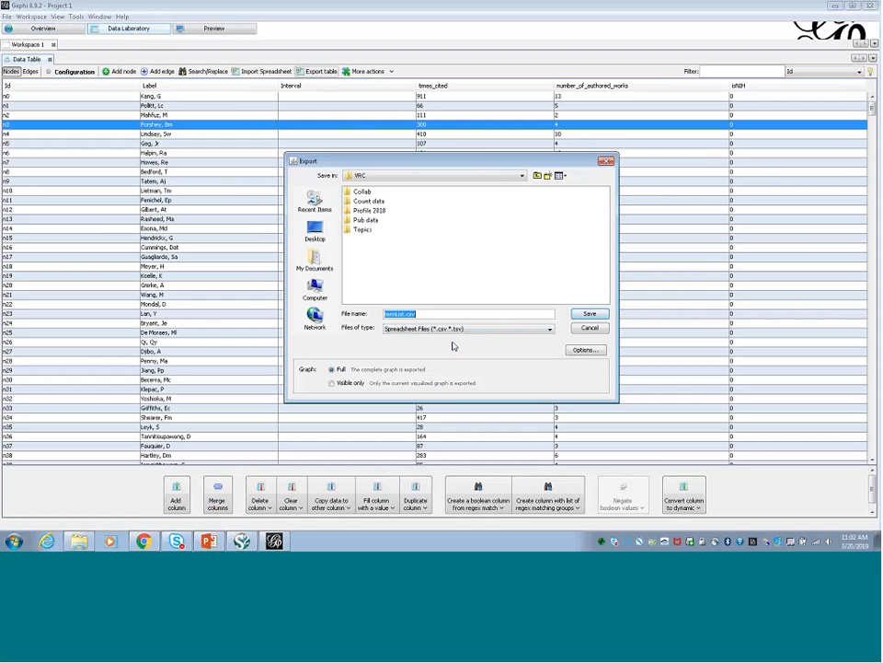
{"action": "left_click", "coordinate": [592, 329]}
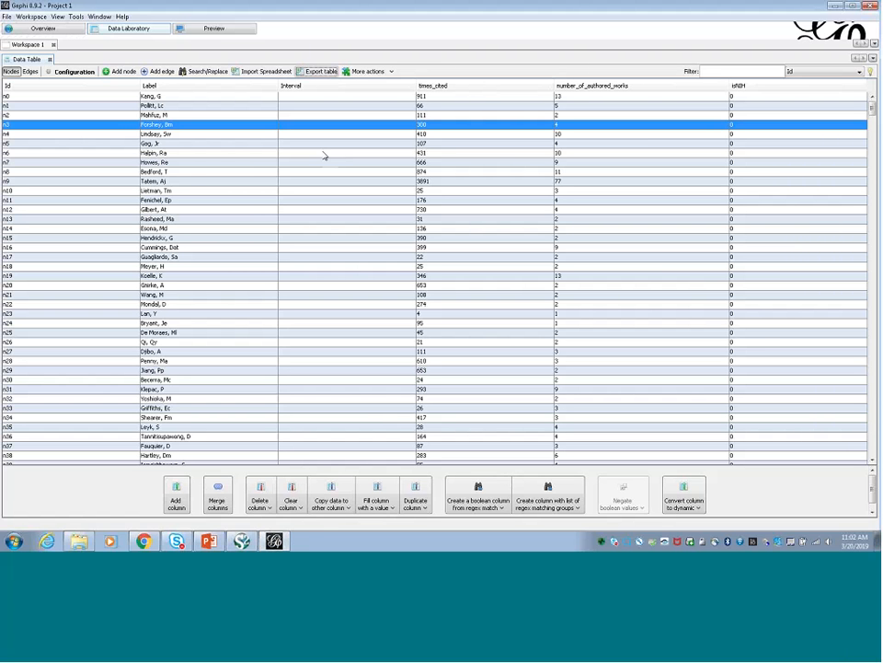
Step: Render the network in the preview and set its edge colour to Original, refreshing the drawing
{"action": "left_click", "coordinate": [209, 32]}
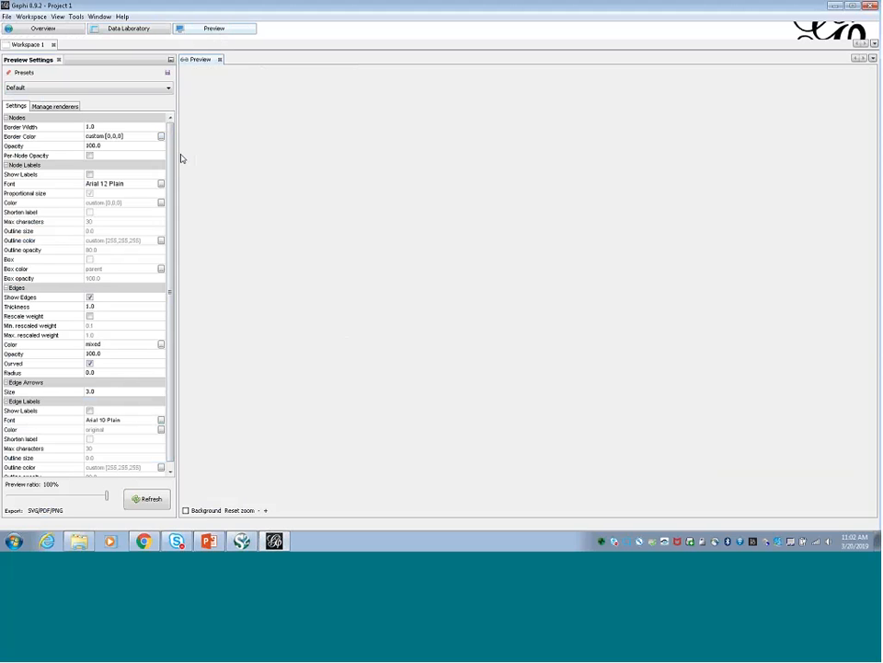
{"action": "left_click", "coordinate": [150, 499]}
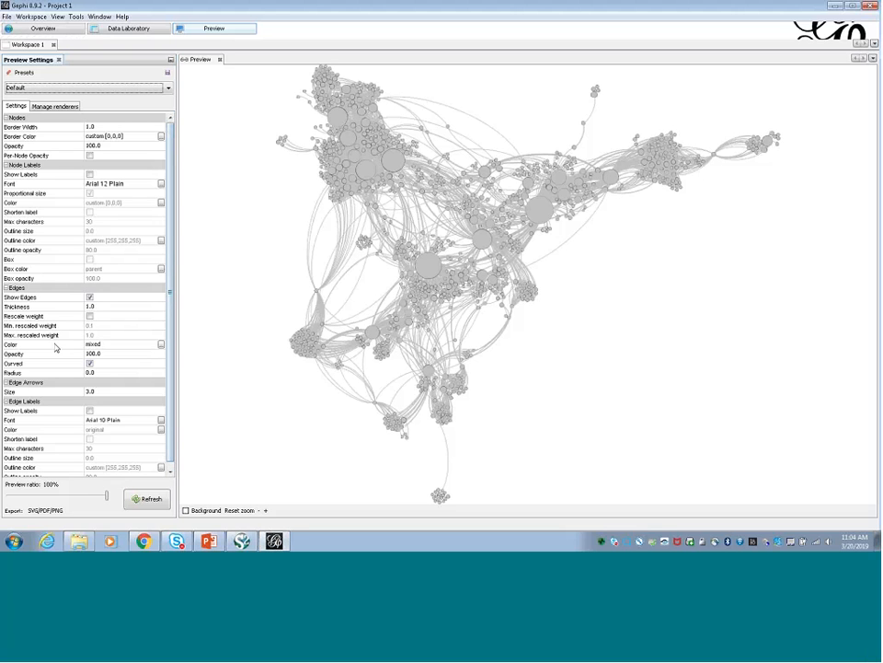
{"action": "left_click", "coordinate": [161, 346]}
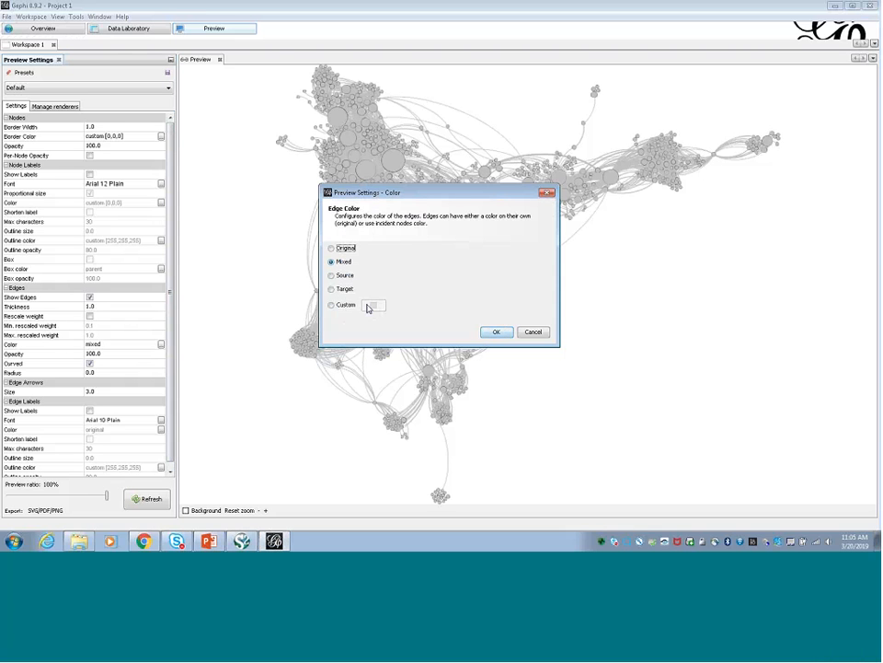
{"action": "left_click", "coordinate": [332, 248]}
{"action": "left_click", "coordinate": [495, 333]}
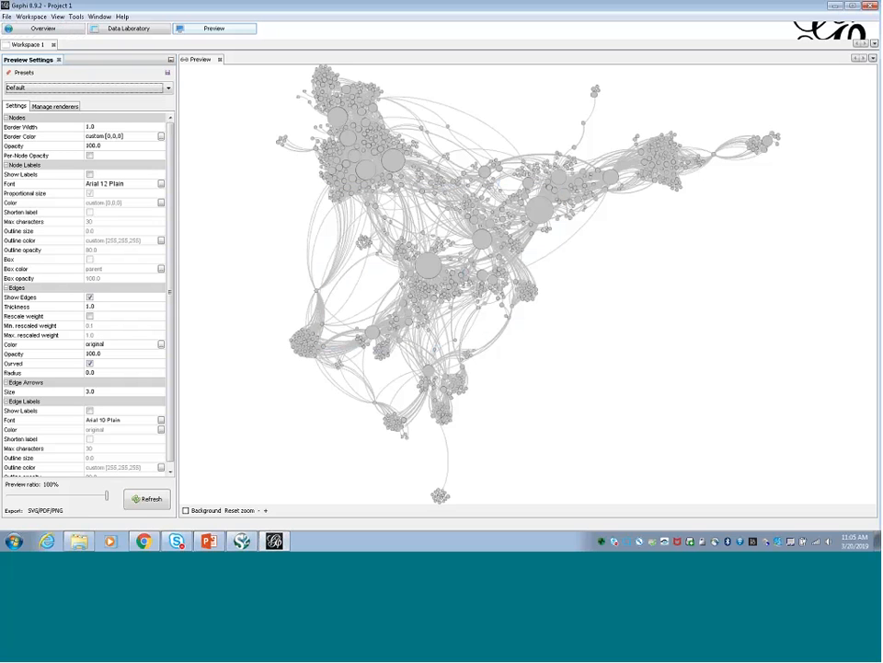
{"action": "left_click", "coordinate": [145, 500]}
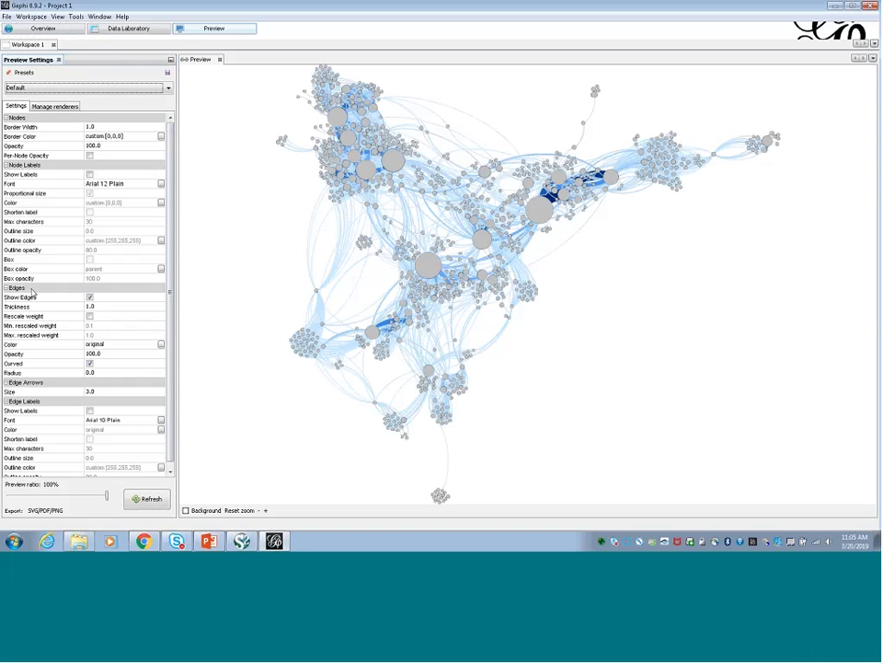
Step: Set the preview's edge thickness to 0.5 and refresh the drawing
{"action": "left_click", "coordinate": [92, 306]}
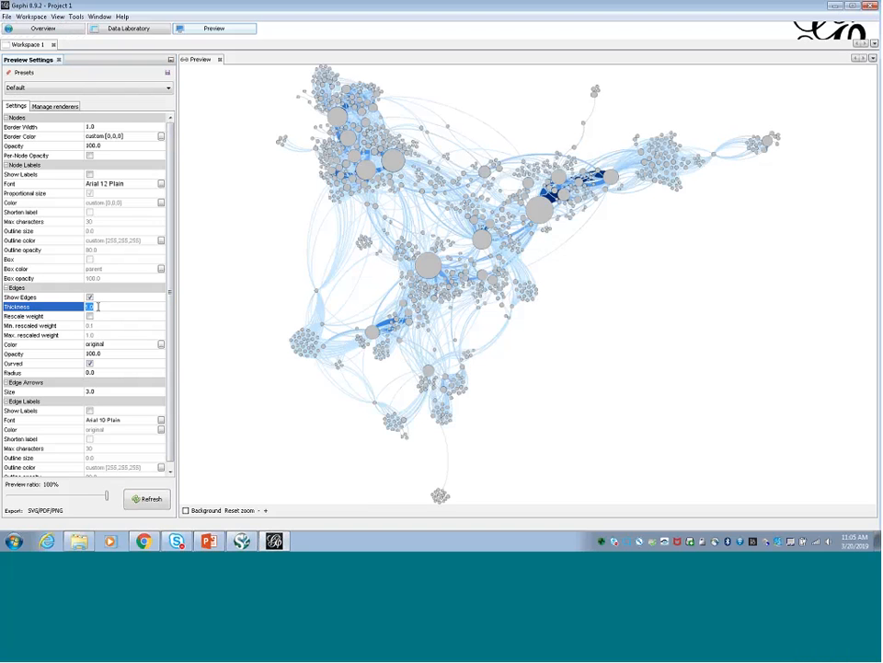
{"action": "type", "text": "0.5"}
{"action": "left_click", "coordinate": [109, 327]}
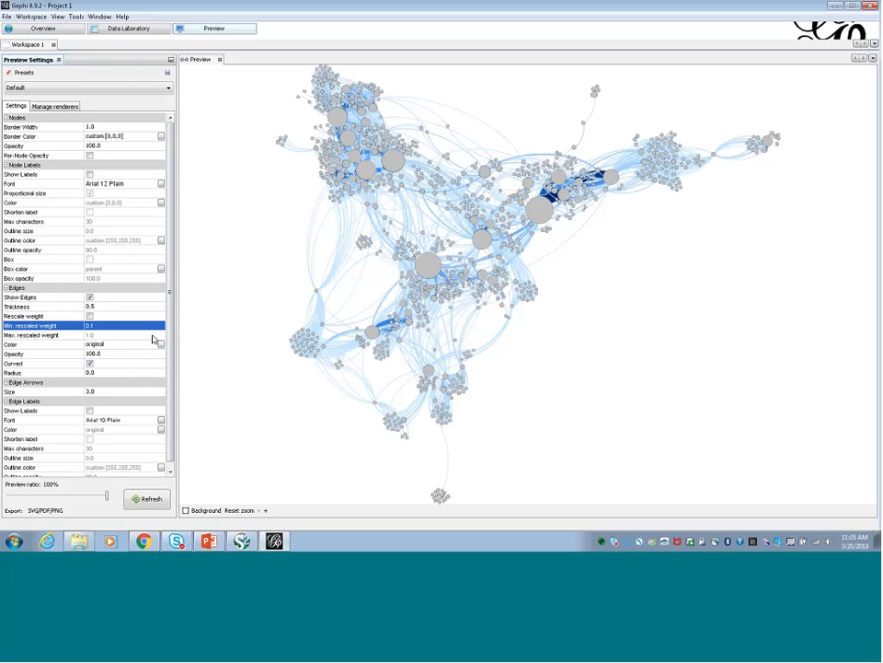
{"action": "left_click", "coordinate": [150, 498]}
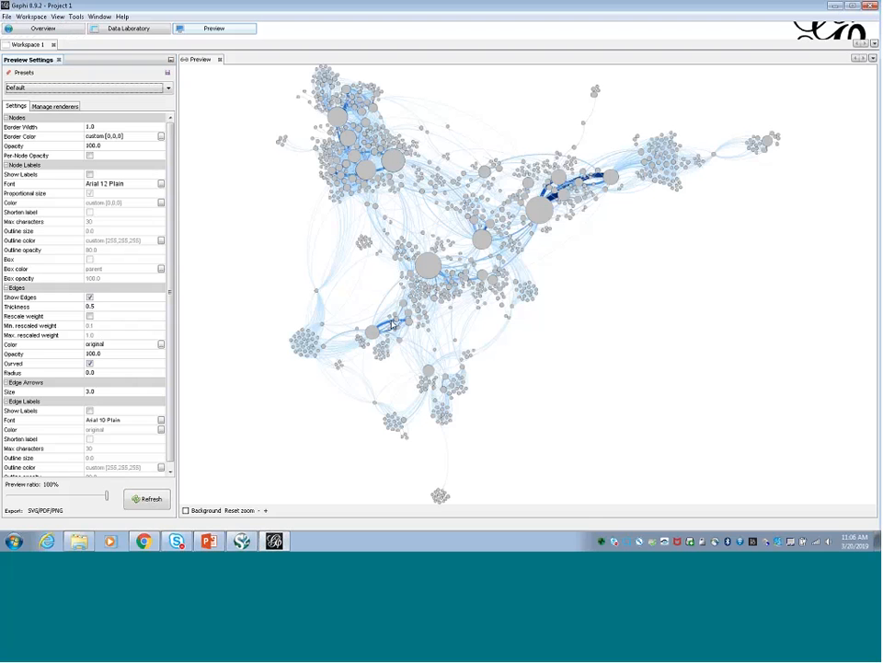
Step: Show the node labels in the preview, set their font to Arial Plain size 5, and refresh the drawing
{"action": "left_click", "coordinate": [89, 175]}
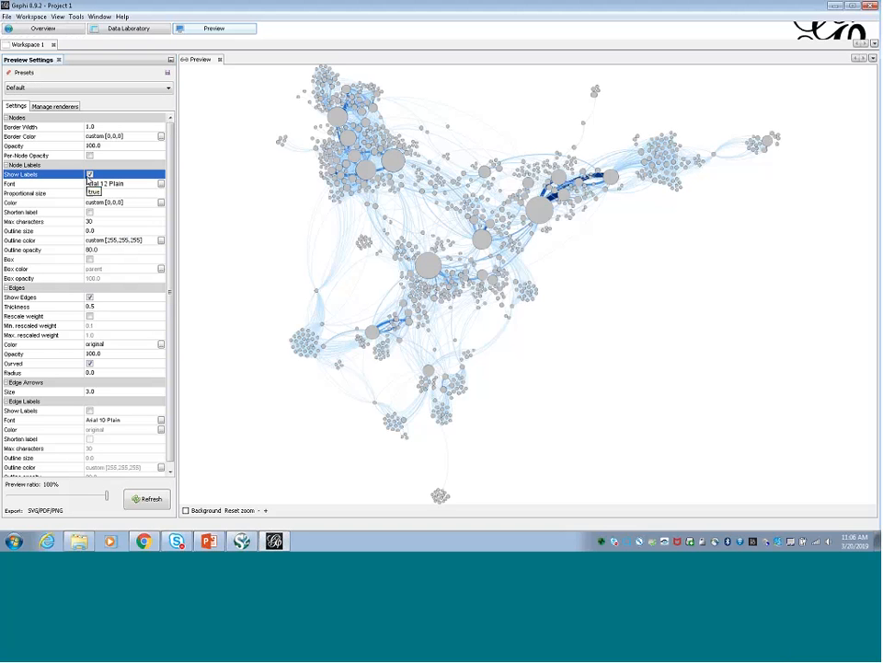
{"action": "left_click", "coordinate": [143, 499]}
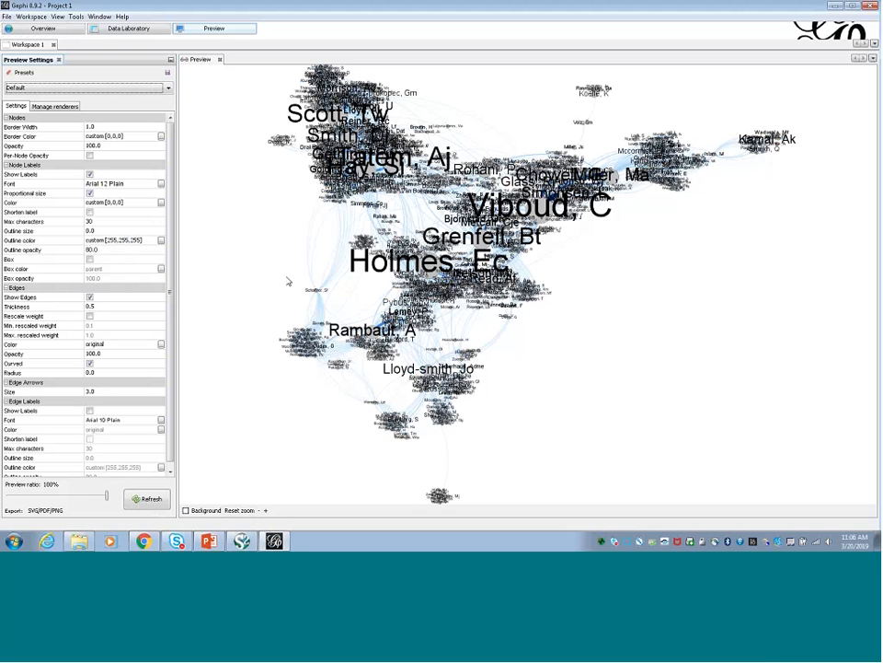
{"action": "left_click", "coordinate": [161, 184]}
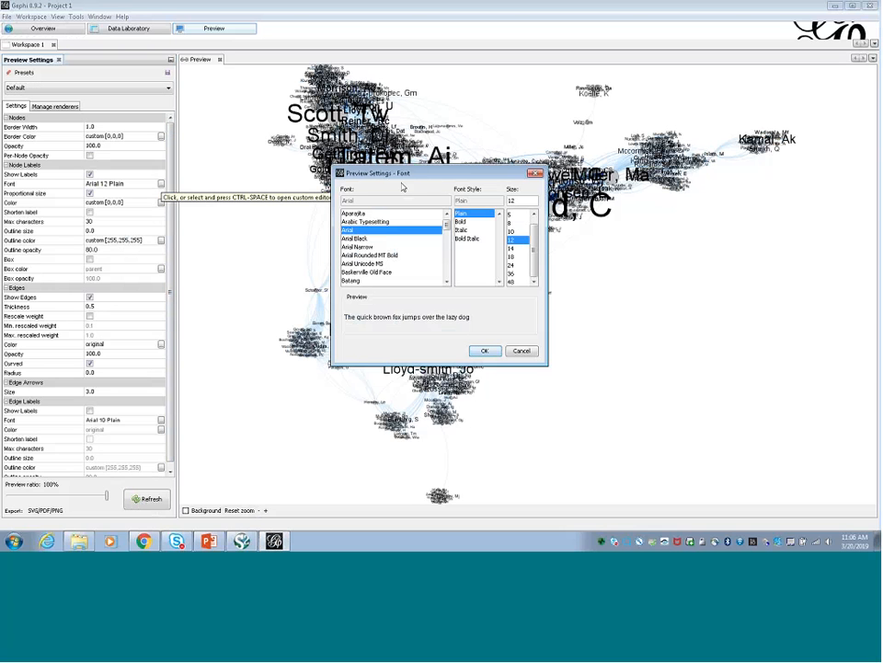
{"action": "scroll", "coordinate": [536, 235], "scroll_direction": "up", "scroll_amount": 1}
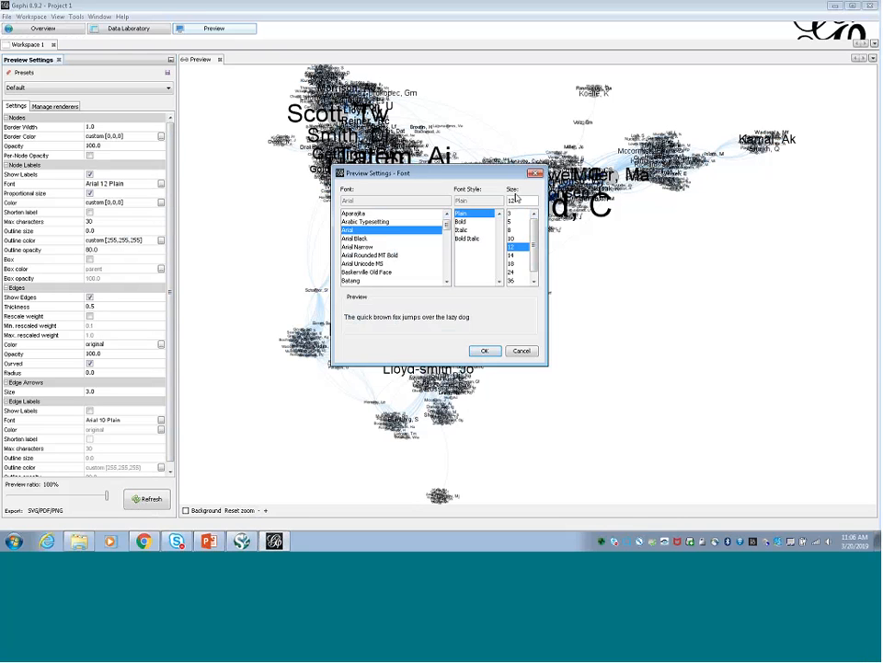
{"action": "left_click", "coordinate": [517, 222]}
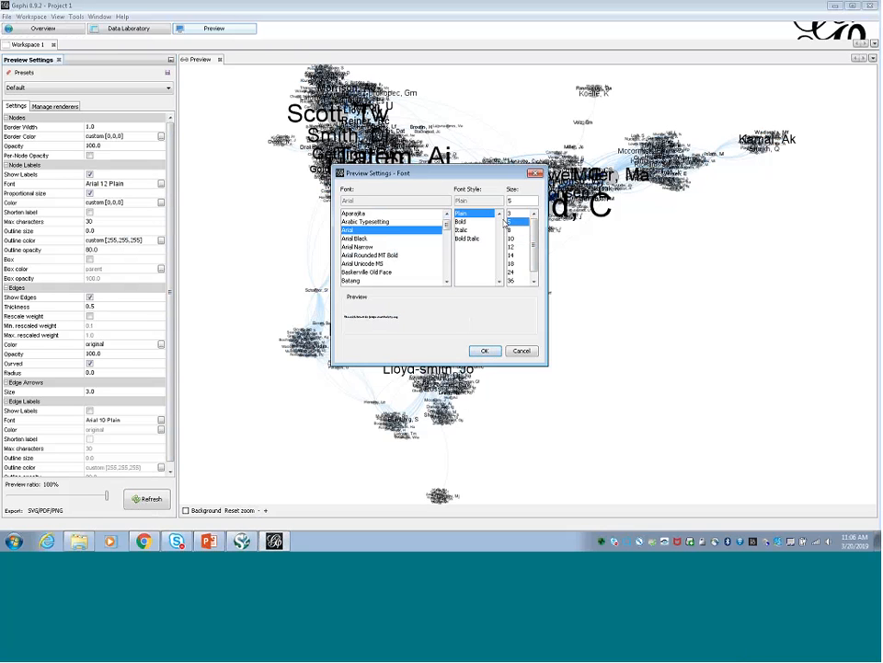
{"action": "left_click", "coordinate": [485, 350]}
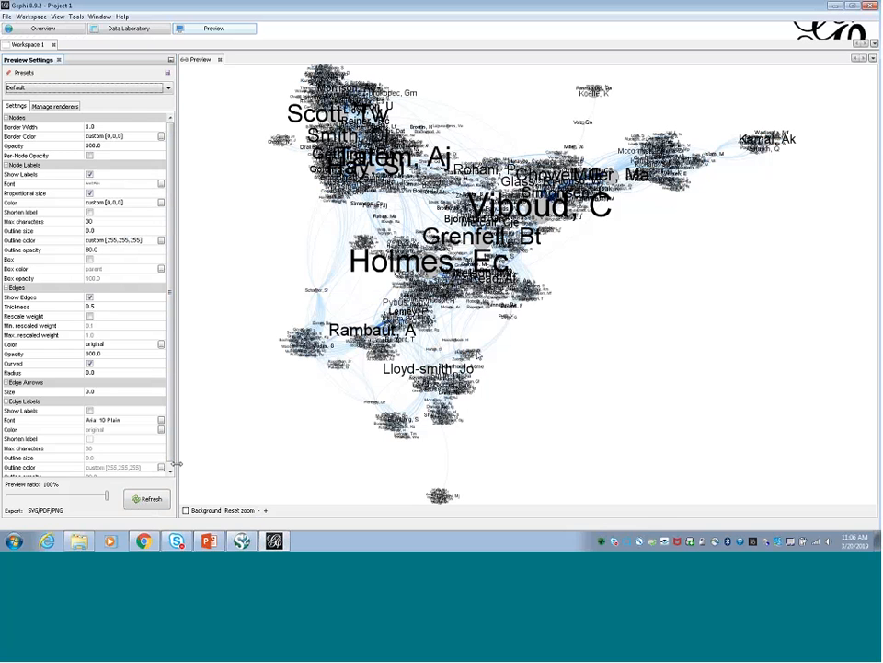
{"action": "left_click", "coordinate": [147, 499]}
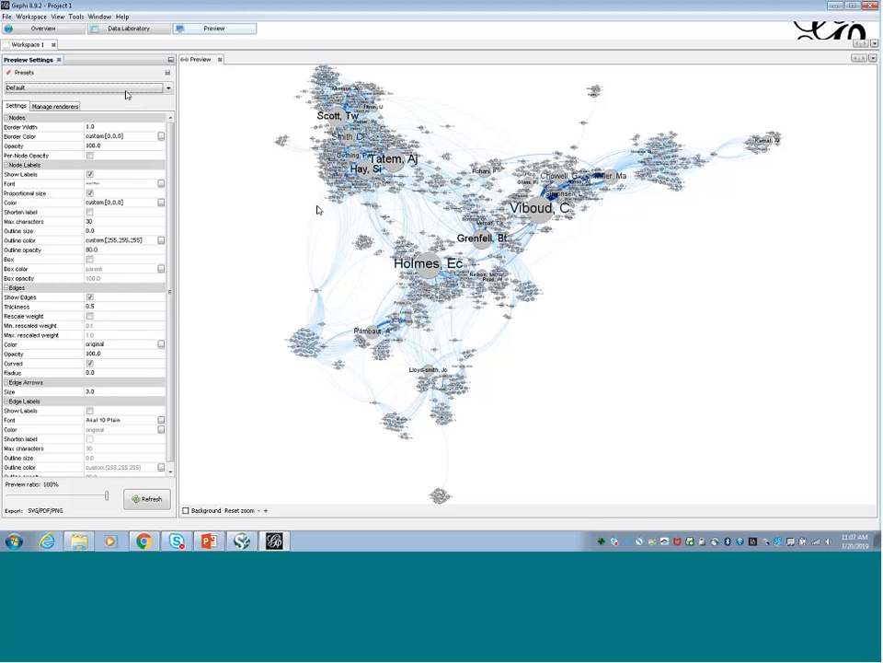
Step: Return to the network overview and spread the nodes with the Expansion layout at a scale factor of 1.2
{"action": "left_click", "coordinate": [32, 28]}
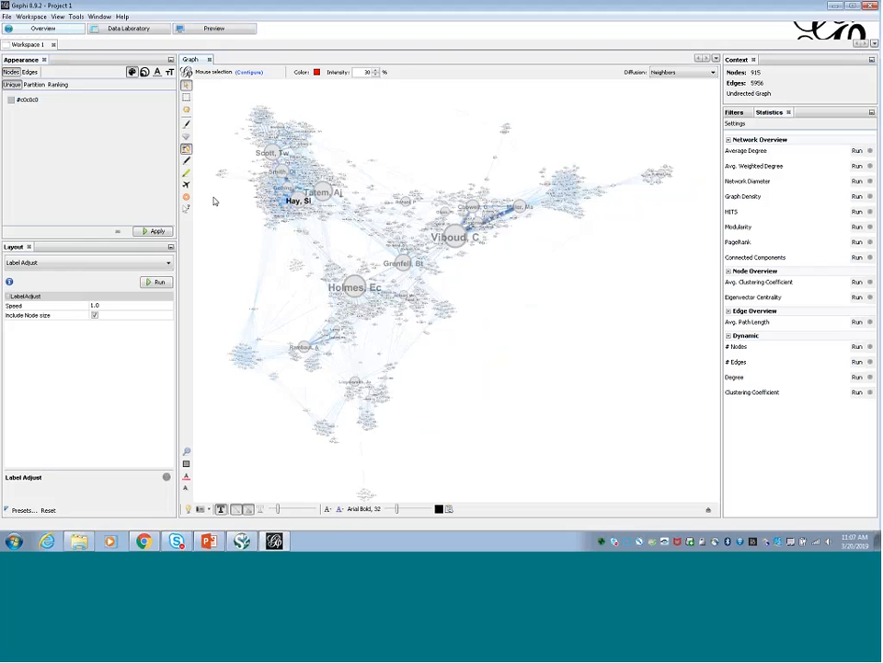
{"action": "left_click", "coordinate": [66, 262]}
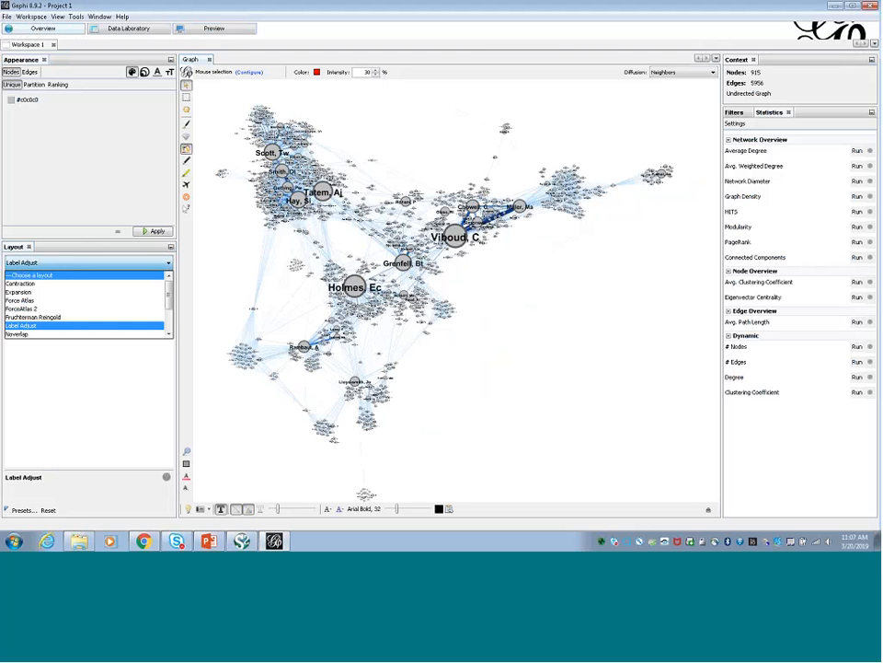
{"action": "left_click", "coordinate": [18, 292]}
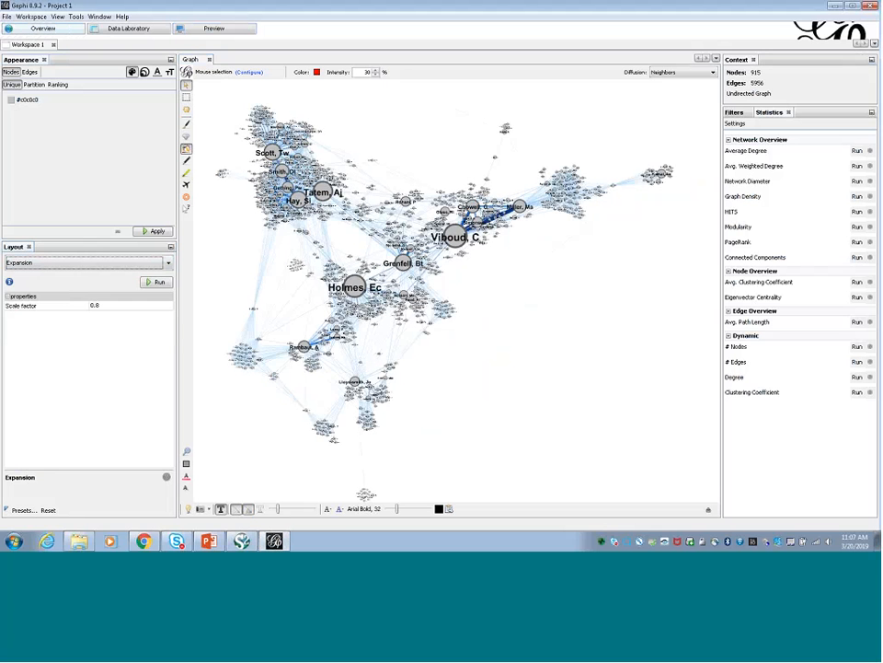
{"action": "left_click", "coordinate": [131, 305]}
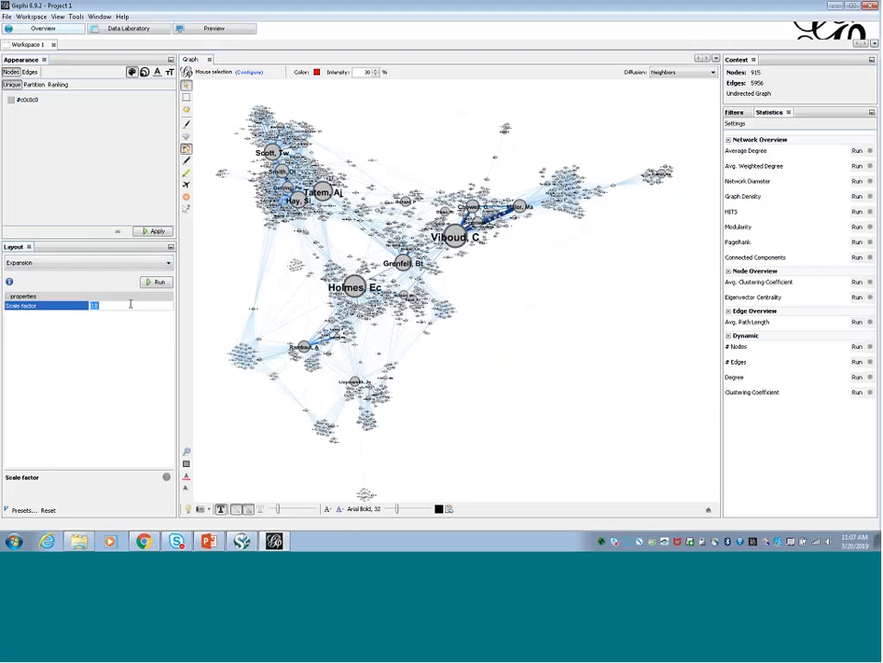
{"action": "type", "text": "1.2"}
{"action": "left_click", "coordinate": [159, 282]}
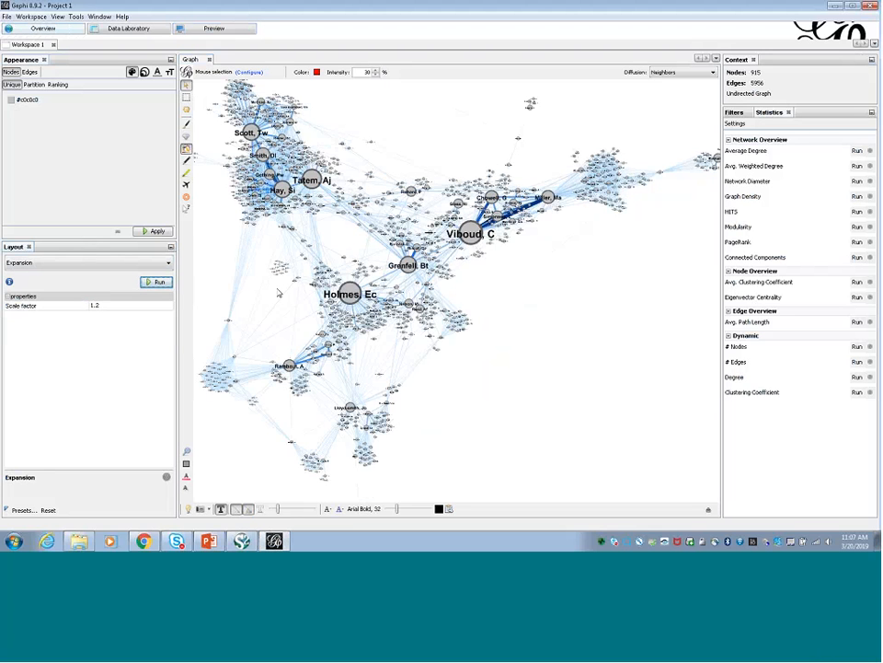
Step: Refresh the preview with the expanded layout and reset its zoom to fit the whole network
{"action": "left_click", "coordinate": [210, 30]}
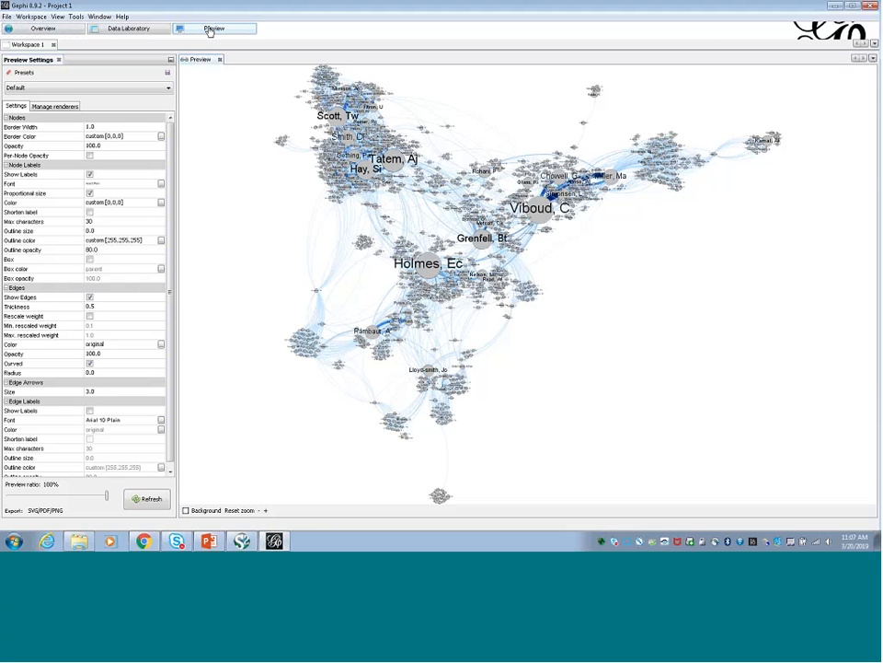
{"action": "left_click", "coordinate": [148, 499]}
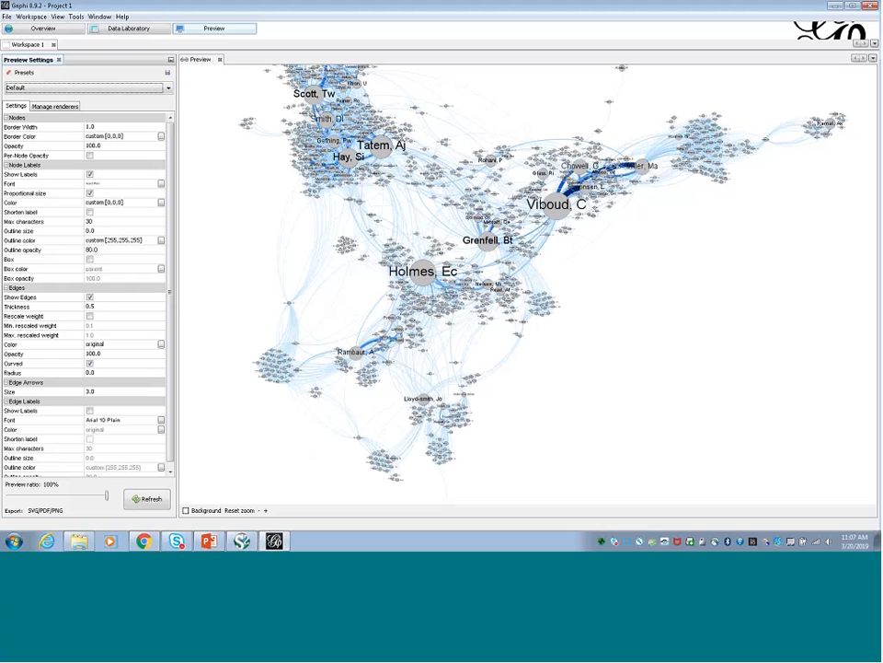
{"action": "left_click", "coordinate": [237, 510]}
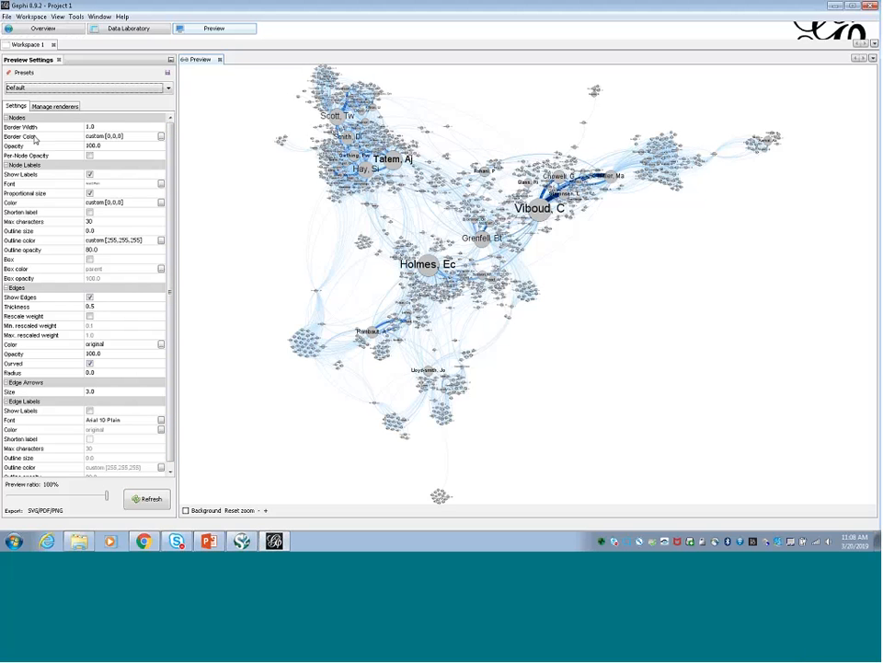
Step: Set the node border colour in the preview to Parent and refresh the drawing
{"action": "left_click", "coordinate": [161, 136]}
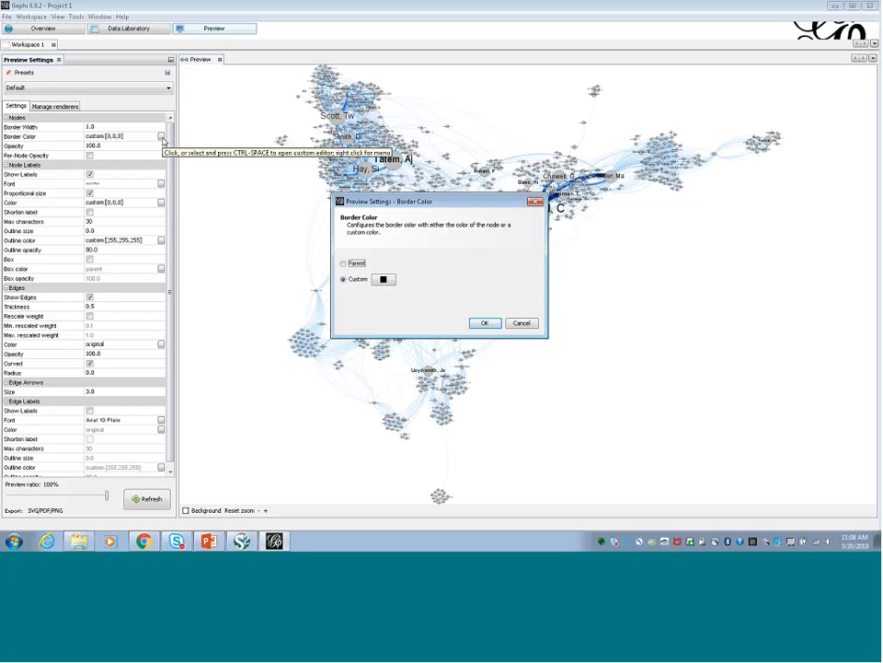
{"action": "left_click", "coordinate": [354, 266]}
{"action": "left_click", "coordinate": [484, 322]}
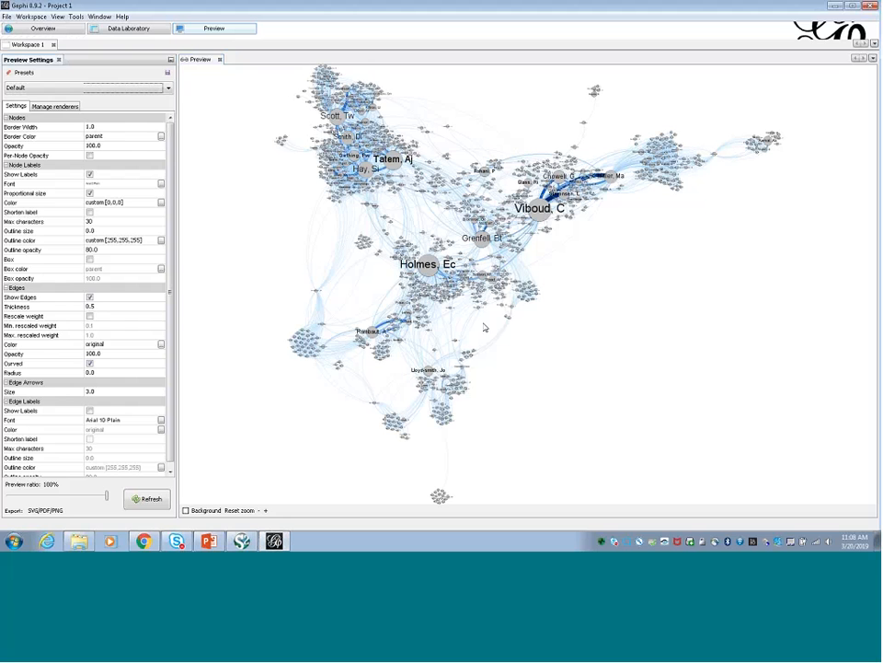
{"action": "left_click", "coordinate": [147, 499]}
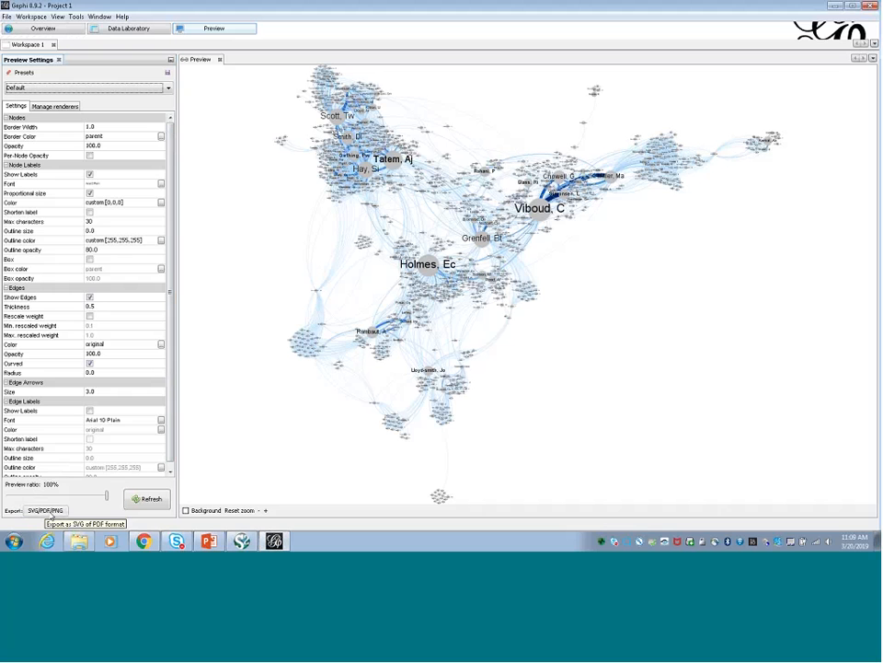
Step: View the file types offered for exporting the preview, keep SVG selected, and leave without saving
{"action": "left_click", "coordinate": [51, 513]}
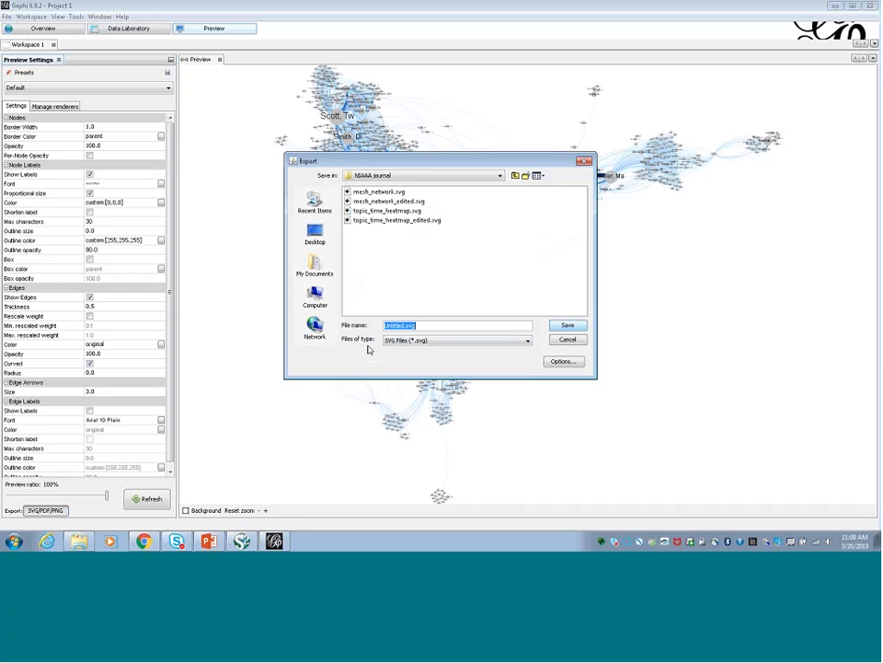
{"action": "left_click", "coordinate": [509, 341]}
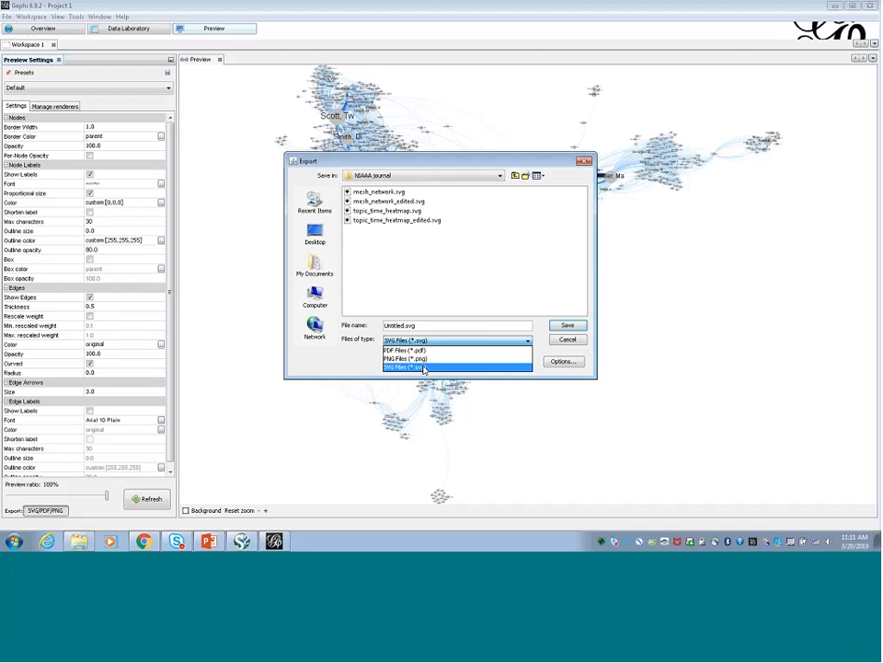
{"action": "left_click", "coordinate": [425, 369]}
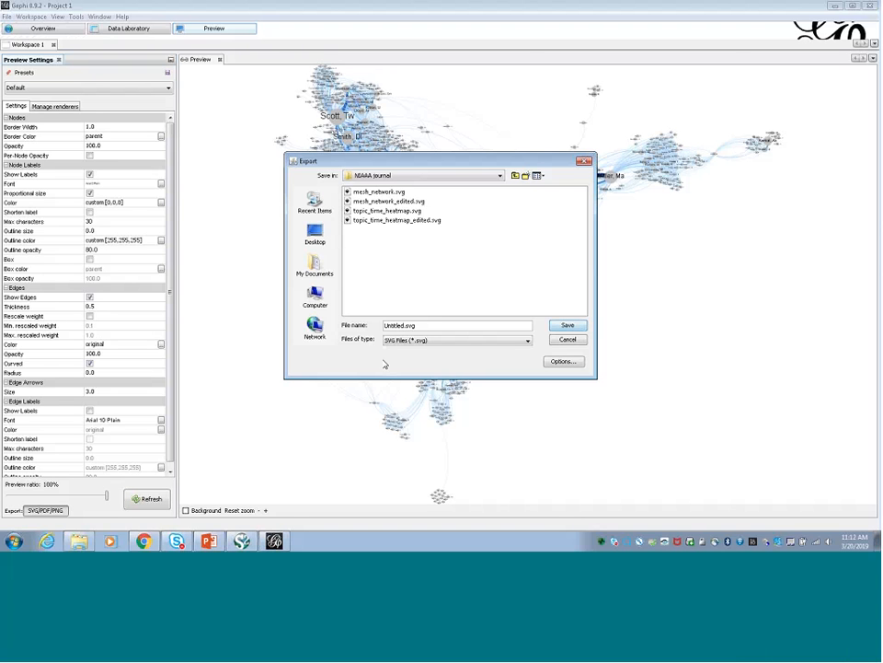
{"action": "left_click", "coordinate": [568, 340]}
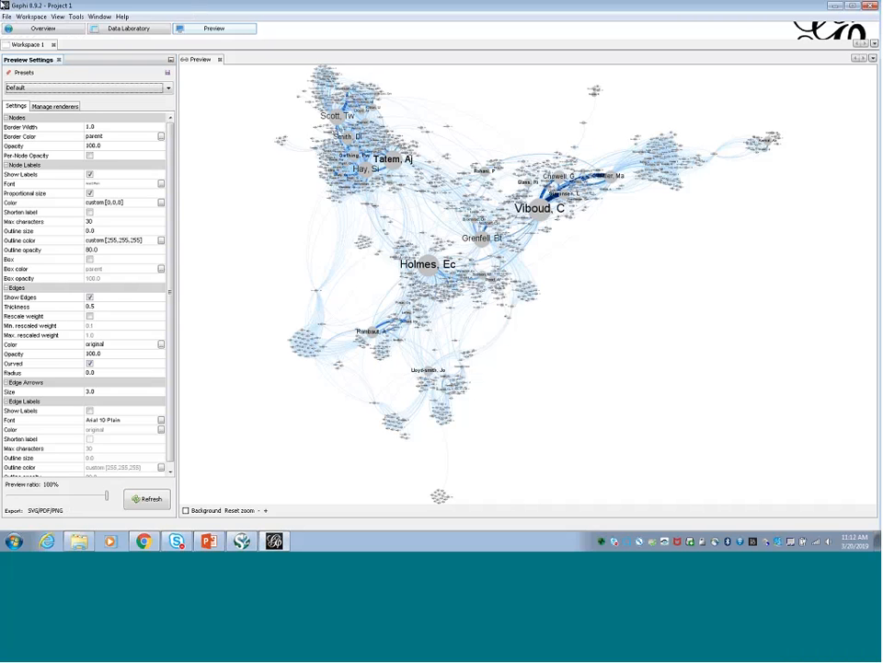
Step: Close Gephi and discard the changes to the individual co-author project
{"action": "left_click", "coordinate": [7, 17]}
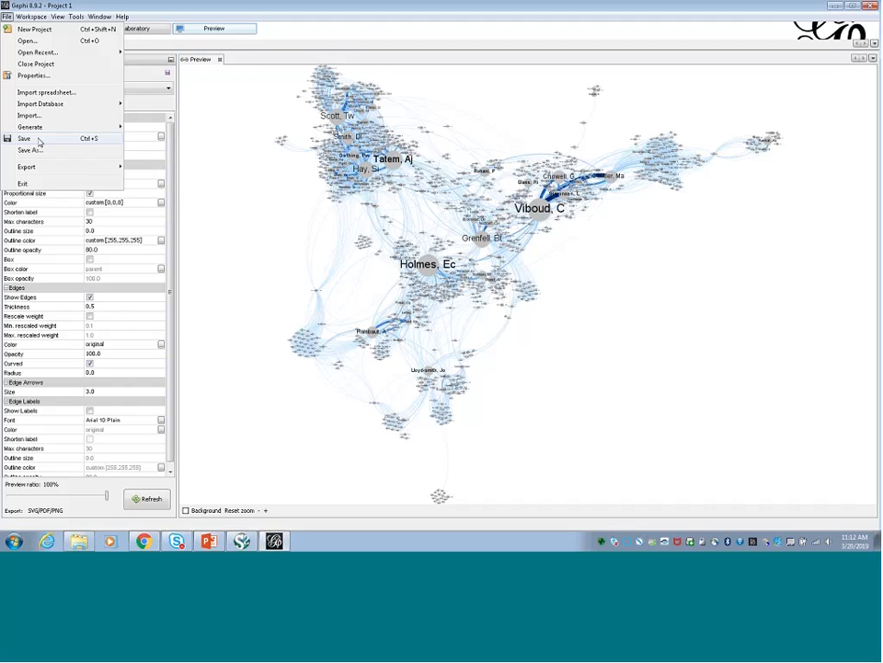
{"action": "left_click", "coordinate": [7, 19]}
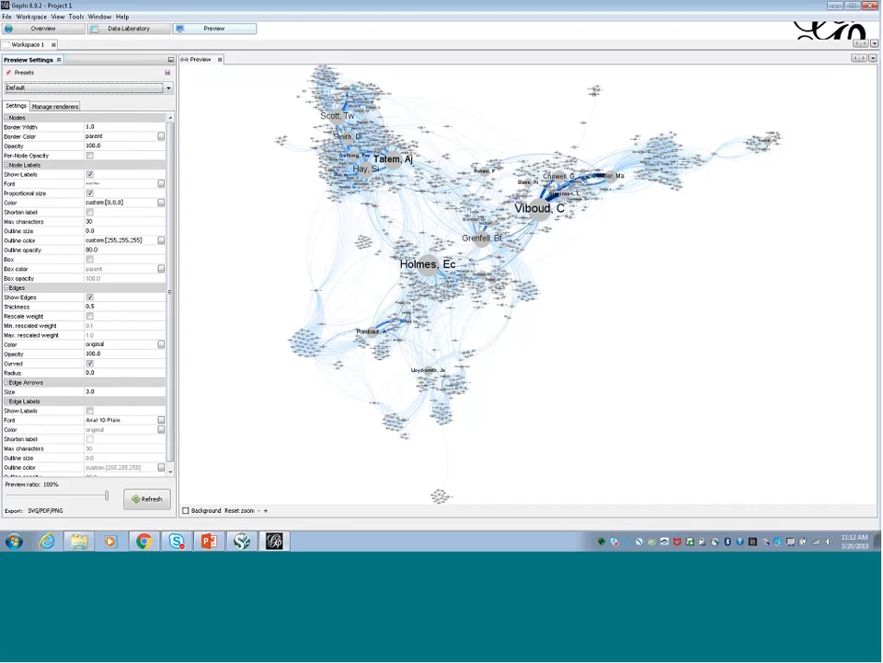
{"action": "left_click", "coordinate": [870, 5]}
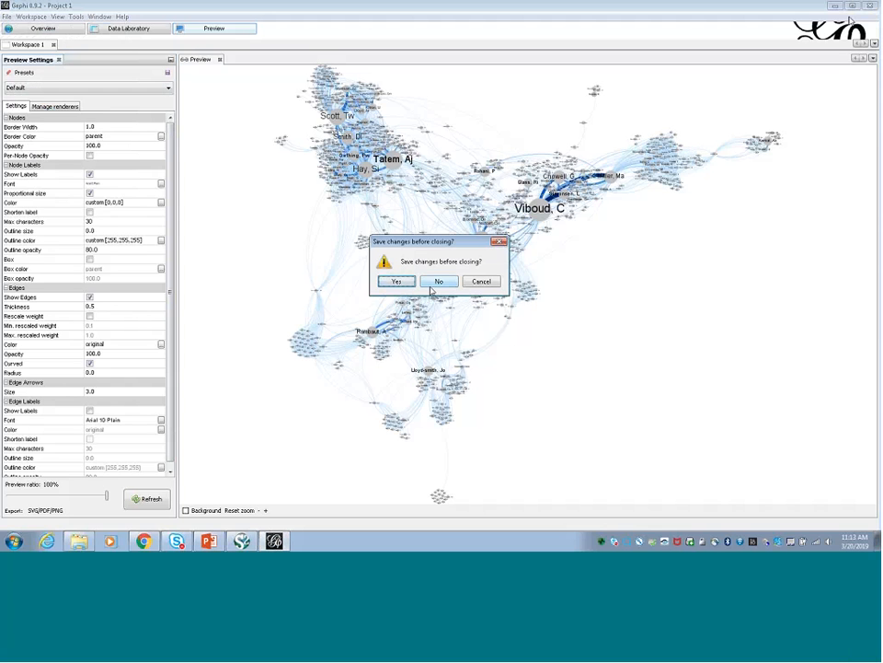
{"action": "left_click", "coordinate": [438, 282]}
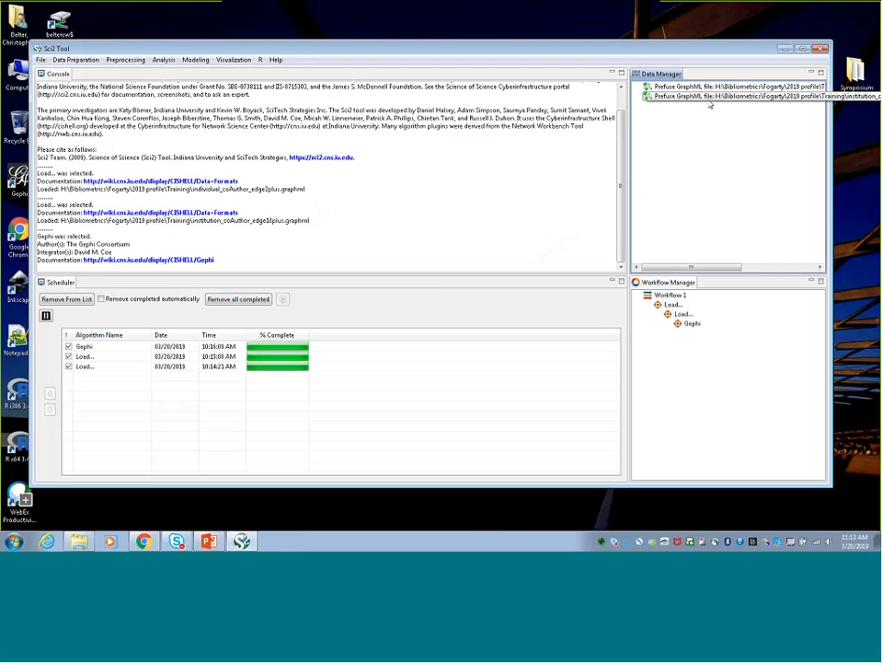
Step: From the Sci2 Tool, open the institution co-author GraphML network in Gephi and import it as an undirected graph in a new workspace
{"action": "left_click", "coordinate": [785, 96]}
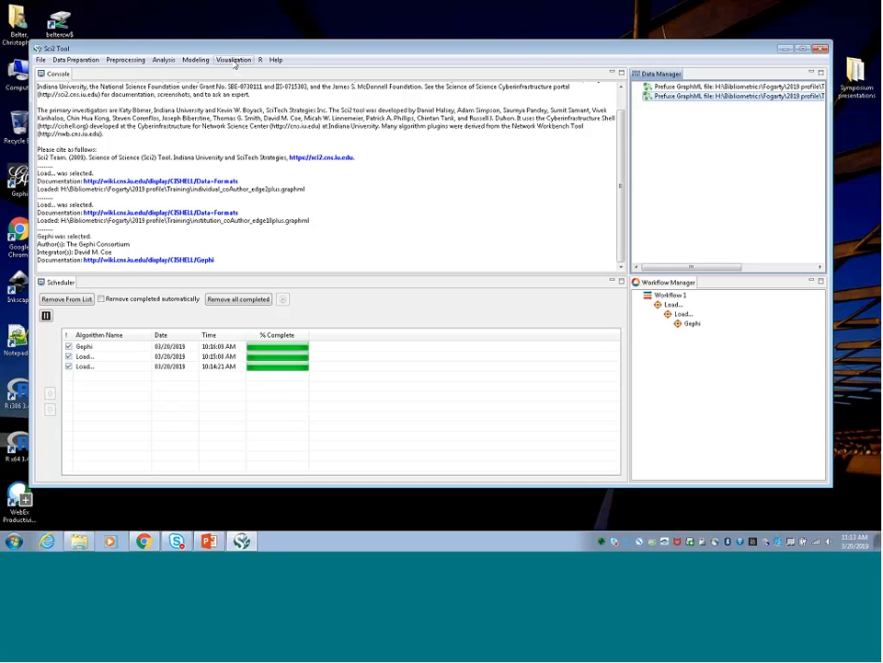
{"action": "left_click", "coordinate": [235, 59]}
{"action": "mouse_move", "coordinate": [246, 117]}
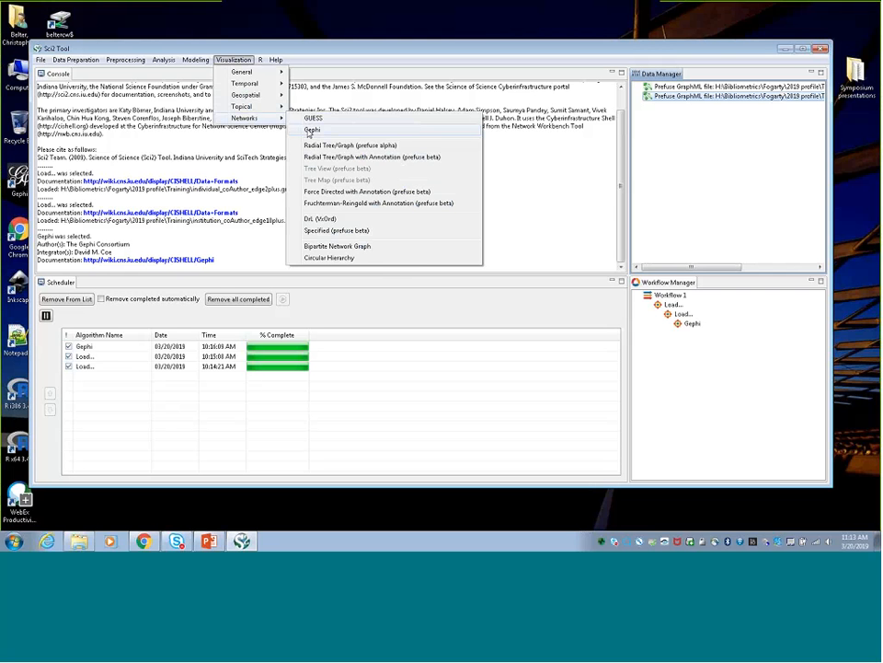
{"action": "left_click", "coordinate": [311, 131]}
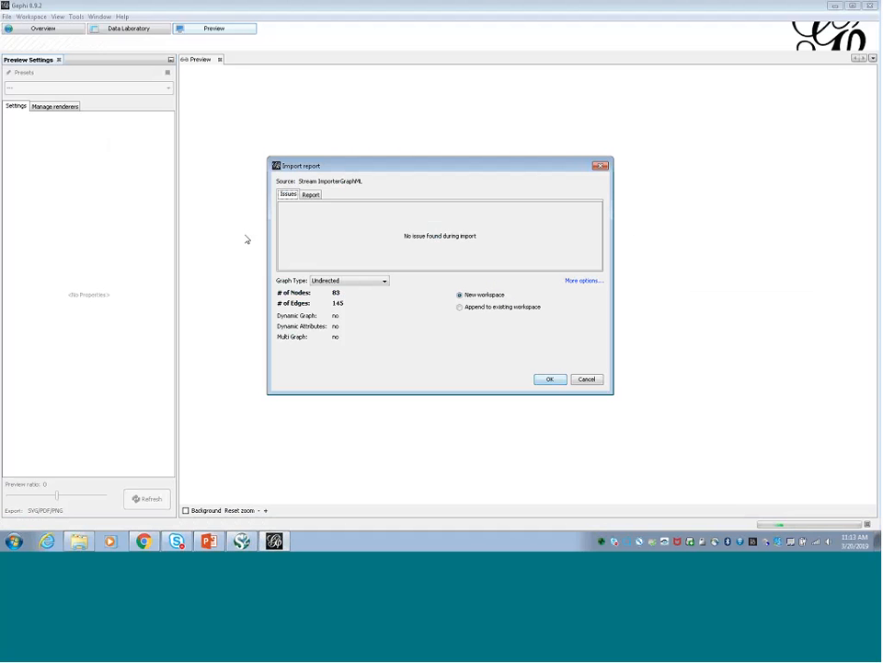
{"action": "left_click", "coordinate": [556, 380]}
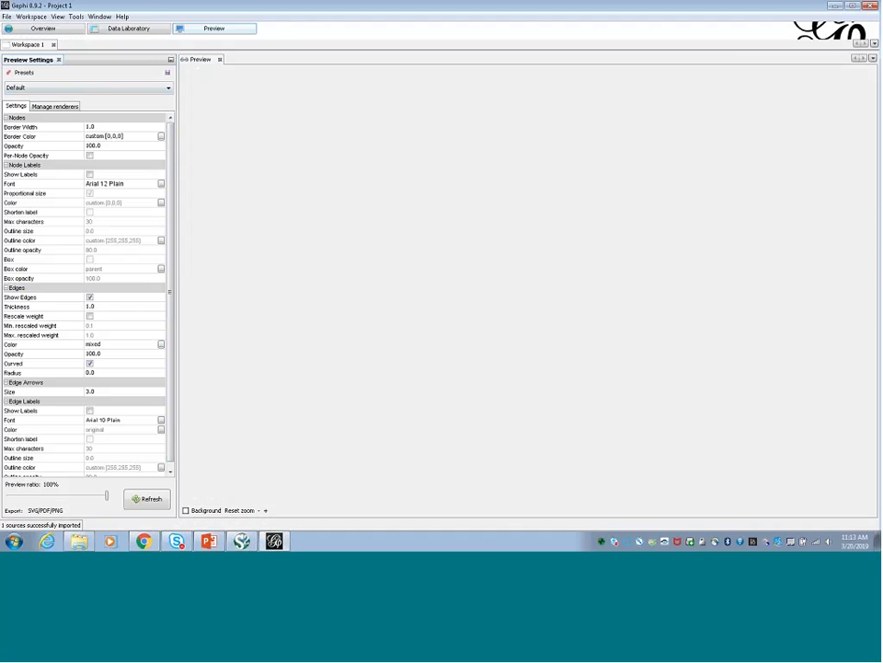
Step: In the network overview, run the Force Atlas layout with its default settings and stop it
{"action": "left_click", "coordinate": [42, 30]}
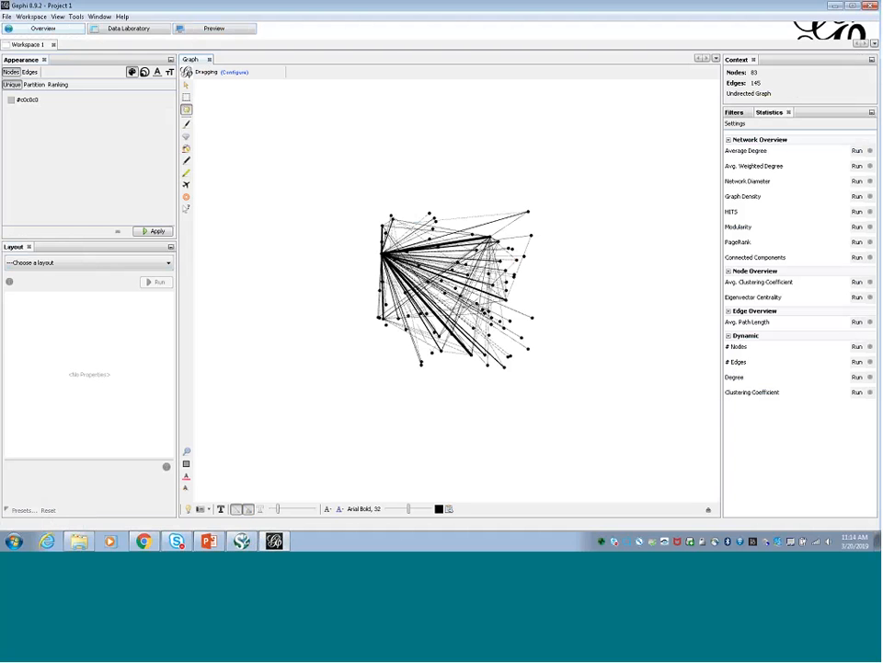
{"action": "left_click", "coordinate": [44, 265]}
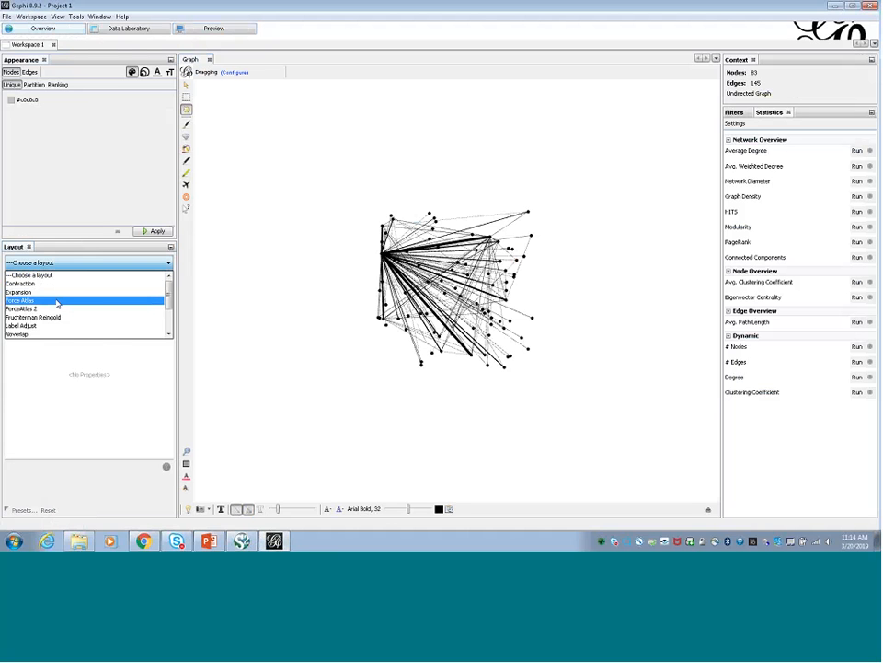
{"action": "left_click", "coordinate": [57, 302]}
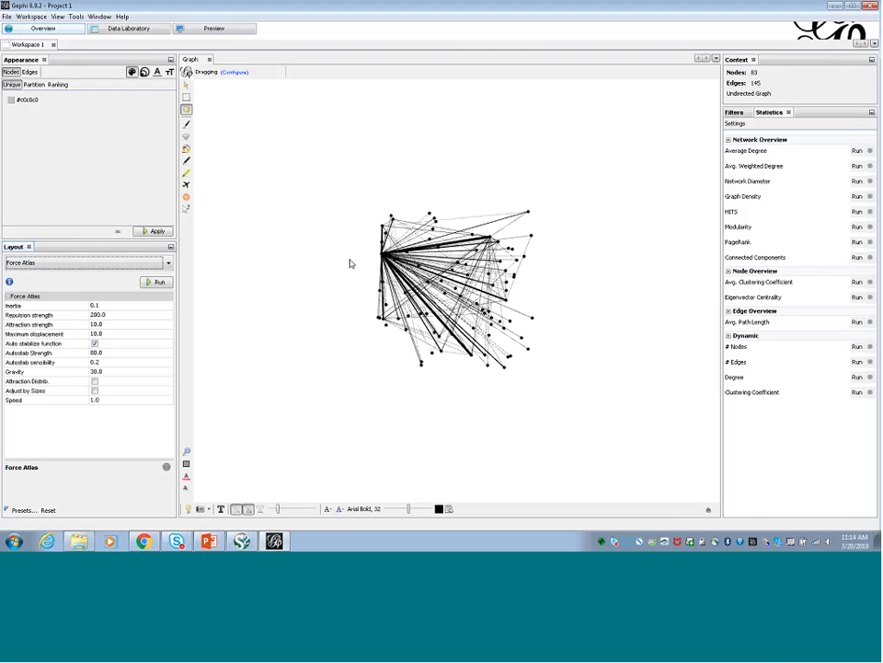
{"action": "left_click", "coordinate": [154, 281]}
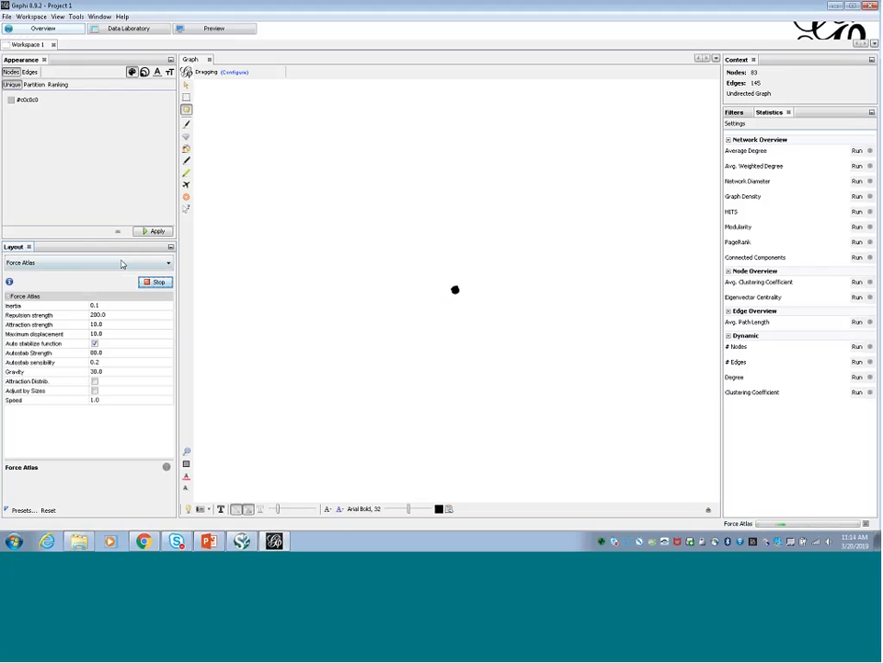
{"action": "left_click", "coordinate": [153, 281]}
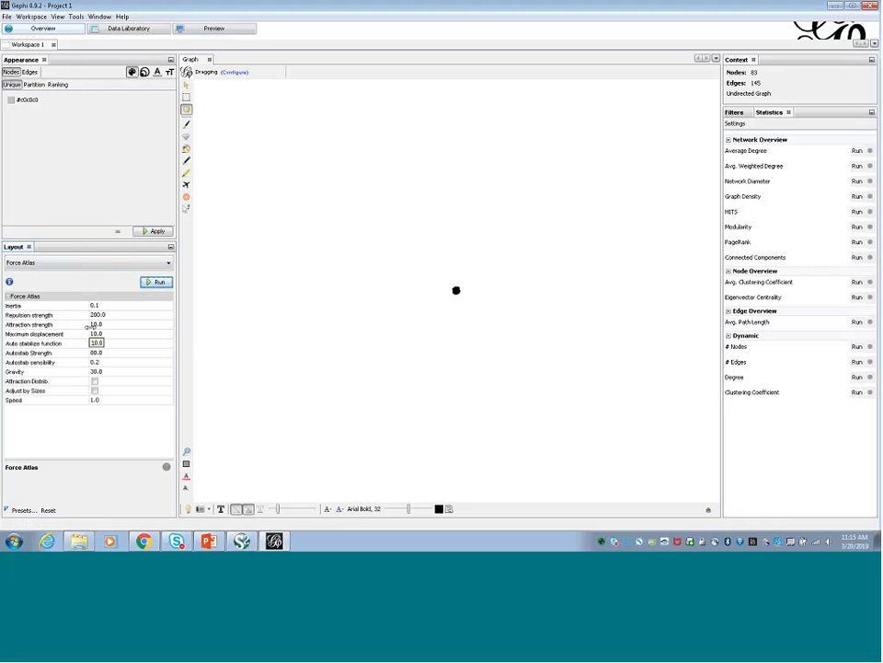
Step: Look over the institution node table in the Data Laboratory and return to the network overview
{"action": "left_click", "coordinate": [96, 328]}
{"action": "left_click", "coordinate": [97, 324]}
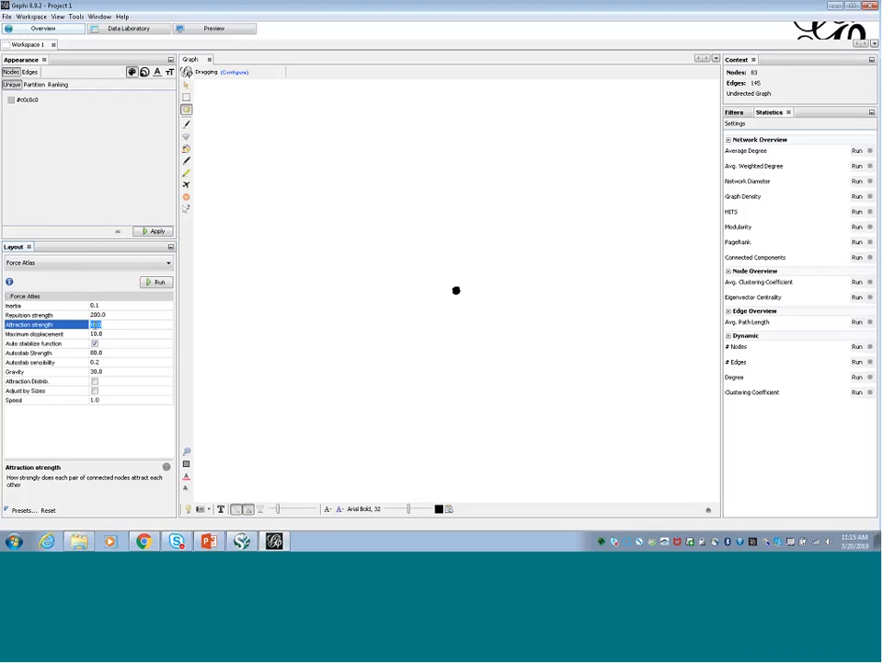
{"action": "left_click", "coordinate": [264, 177]}
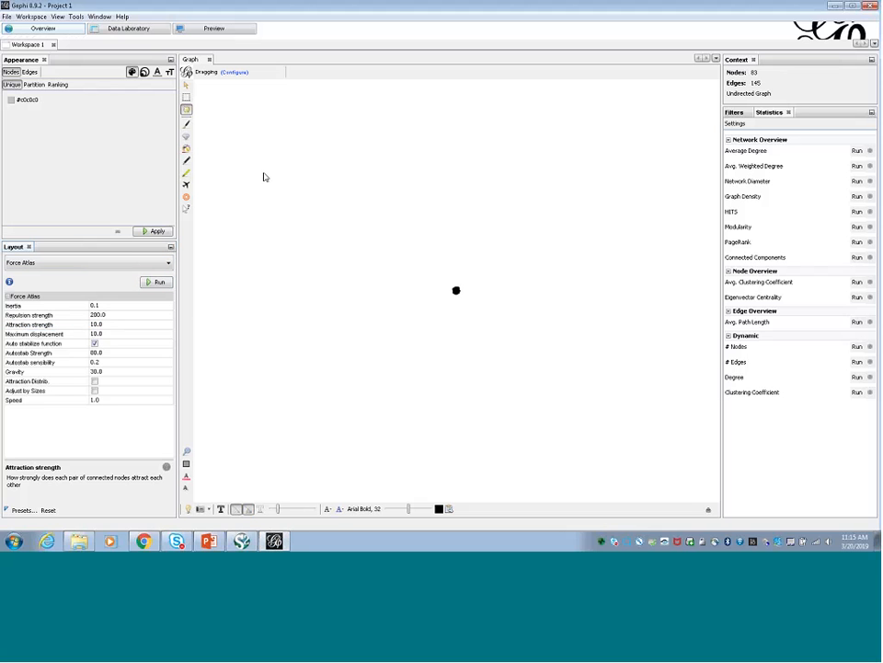
{"action": "left_click", "coordinate": [119, 30]}
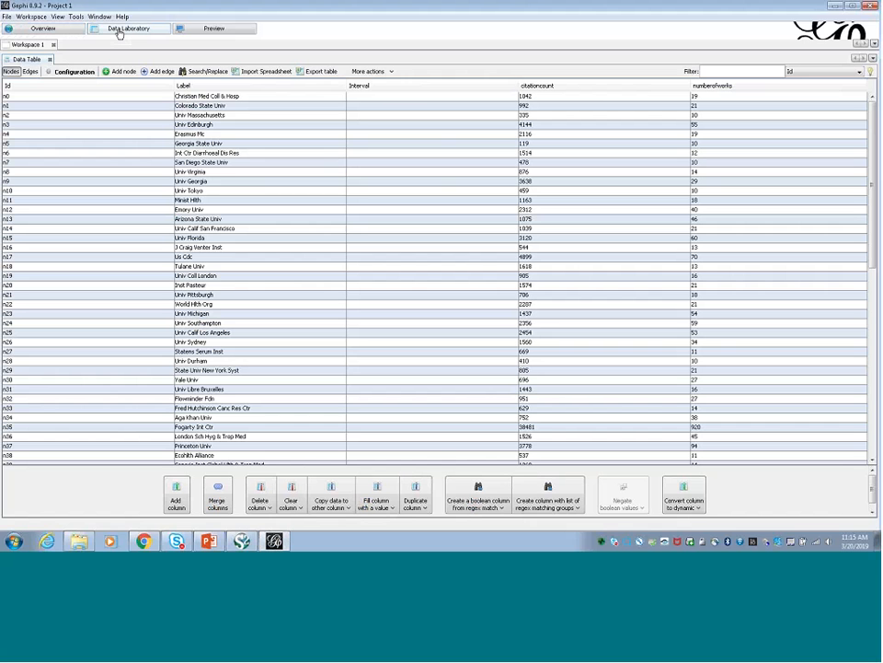
{"action": "left_click", "coordinate": [37, 27]}
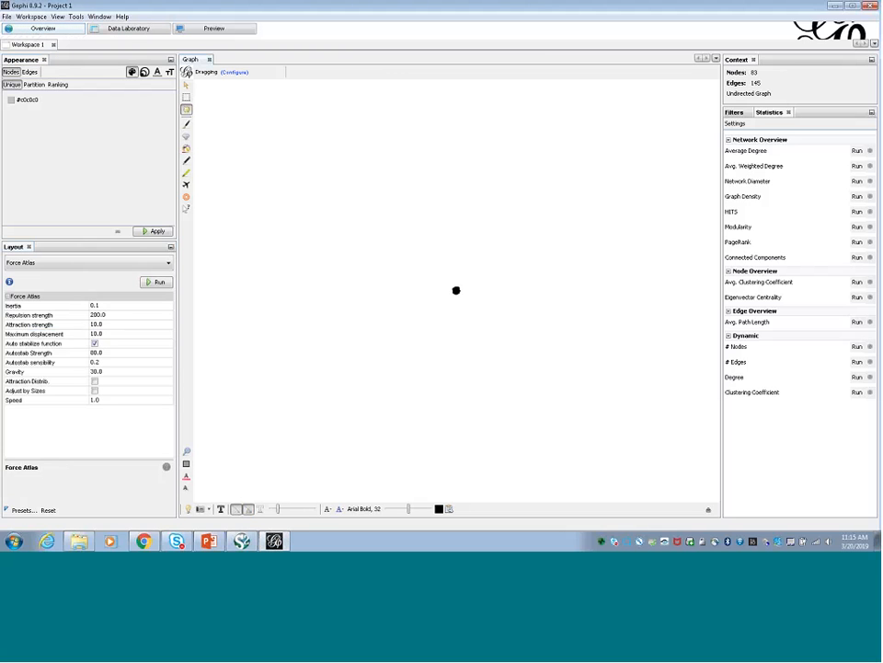
Step: Set the Force Atlas attraction strength to 0.1, rerun the layout and stop it
{"action": "left_click", "coordinate": [142, 325]}
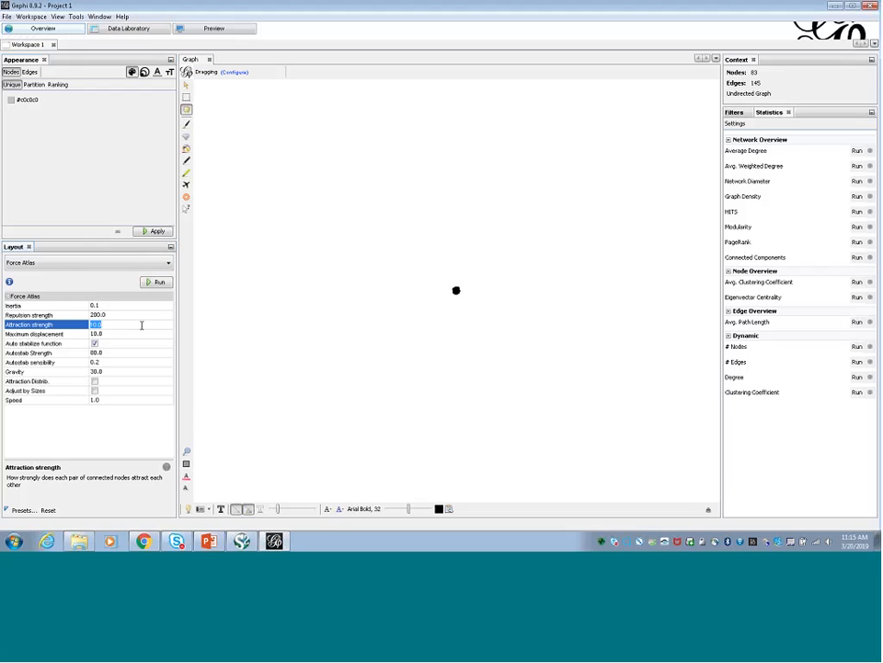
{"action": "type", "text": "0.1"}
{"action": "left_click", "coordinate": [134, 337]}
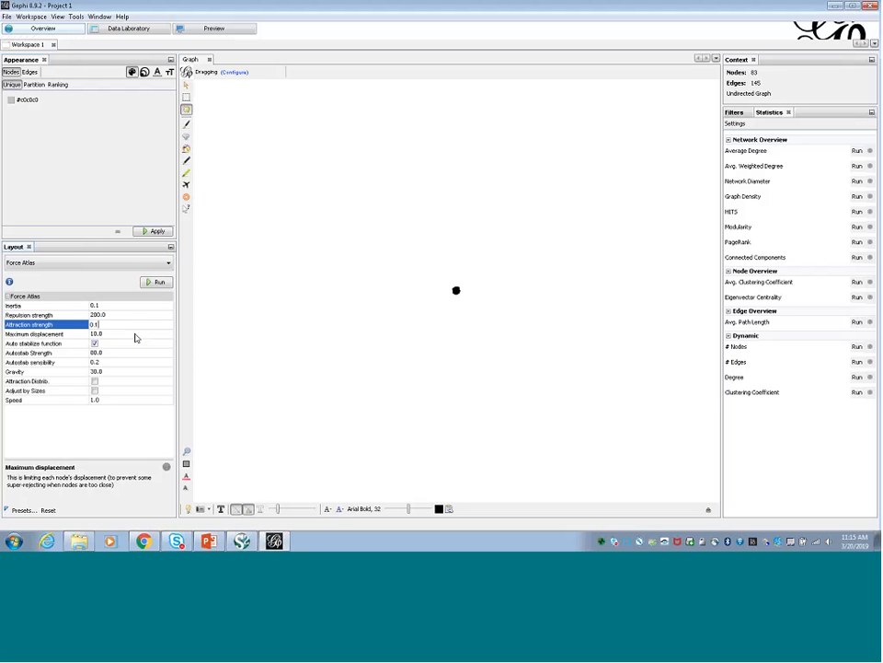
{"action": "left_click", "coordinate": [157, 282]}
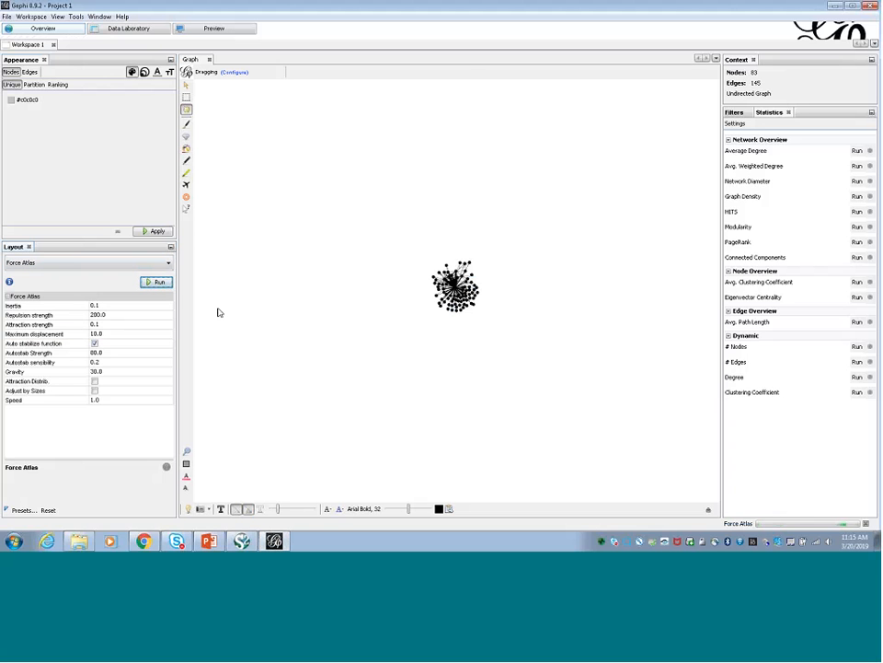
{"action": "left_click", "coordinate": [156, 282]}
Step: Set the Force Atlas attraction strength to 0.05, rerun the layout and stop it
{"action": "left_click", "coordinate": [122, 315]}
{"action": "left_click", "coordinate": [126, 326]}
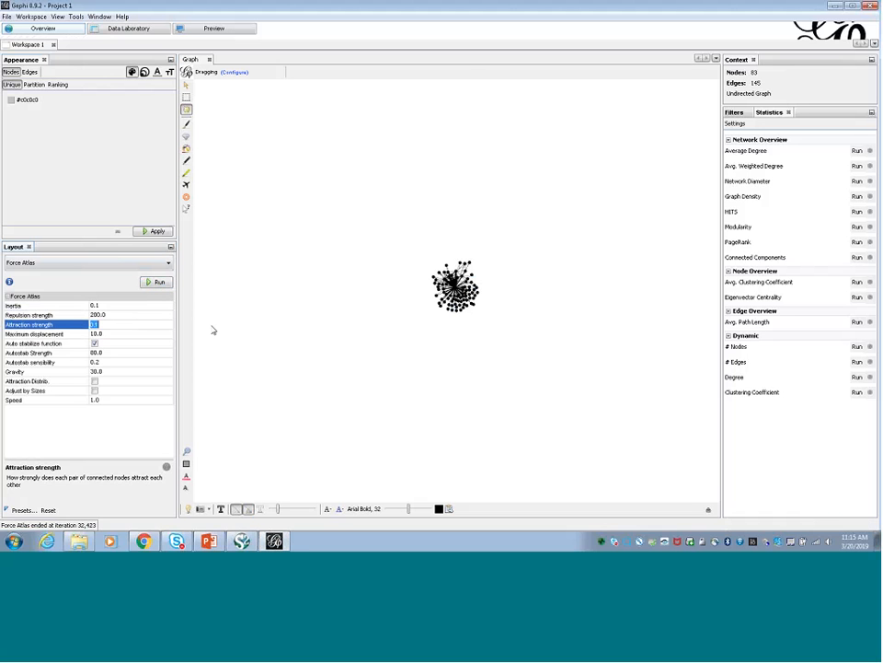
{"action": "type", "text": "0.0"}
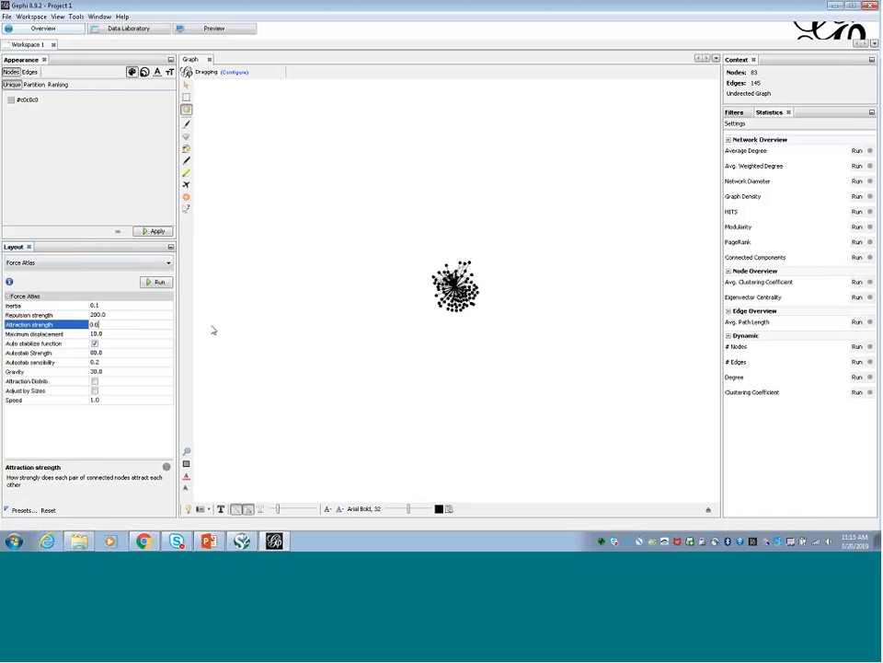
{"action": "type", "text": "5"}
{"action": "left_click", "coordinate": [155, 282]}
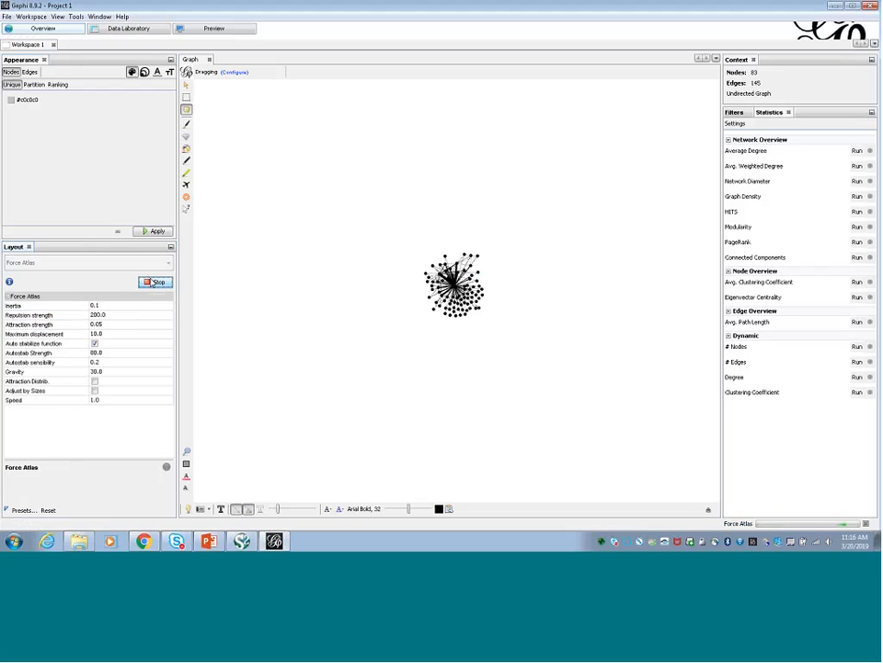
{"action": "left_click", "coordinate": [155, 282]}
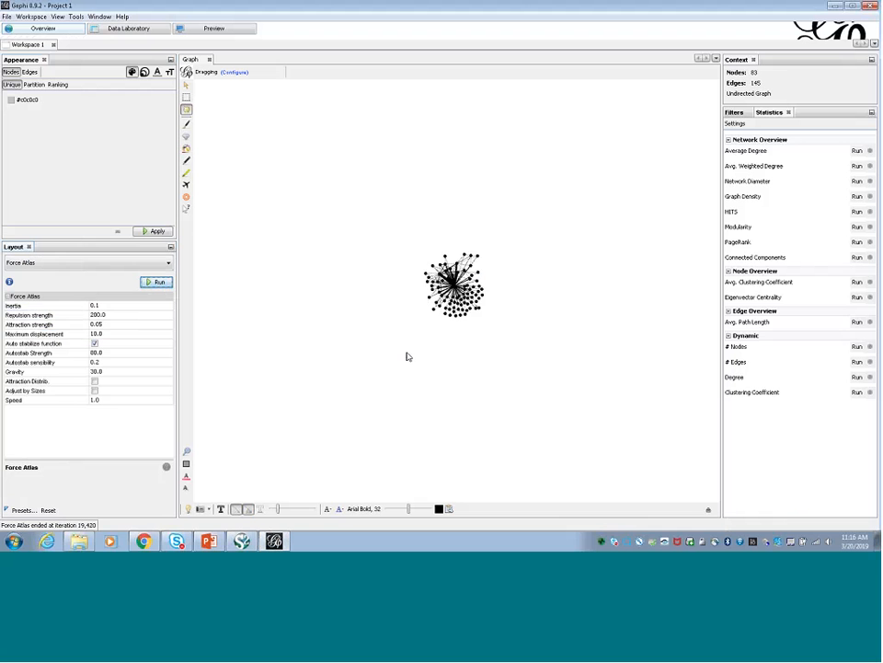
Step: Apply the uniform grey colour #c0c0c0 to all nodes of the institution network
{"action": "scroll", "coordinate": [421, 324], "scroll_direction": "up", "scroll_amount": 2}
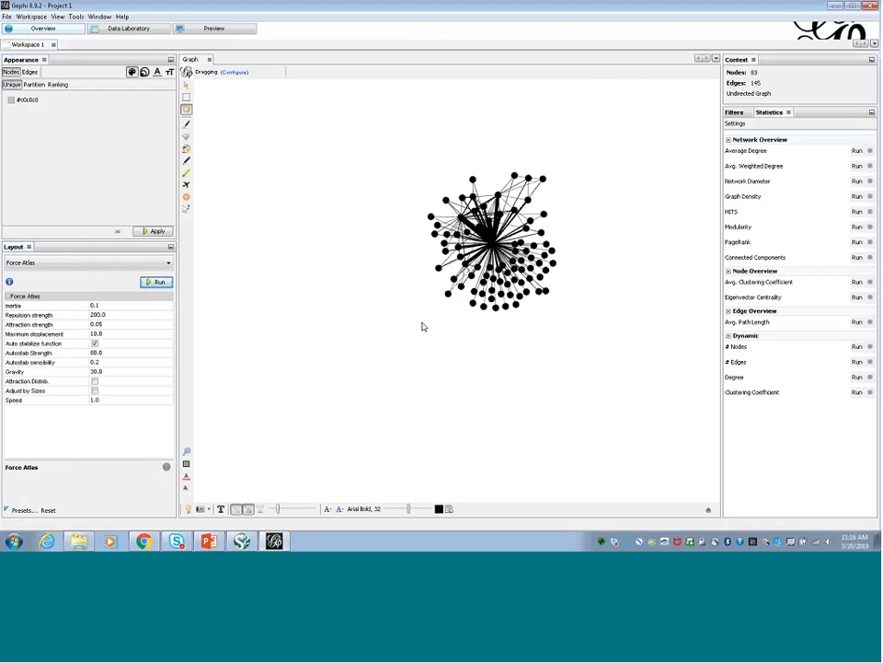
{"action": "scroll", "coordinate": [423, 325], "scroll_direction": "up", "scroll_amount": 3}
{"action": "left_click_drag", "start_coordinate": [375, 241], "coordinate": [306, 301]}
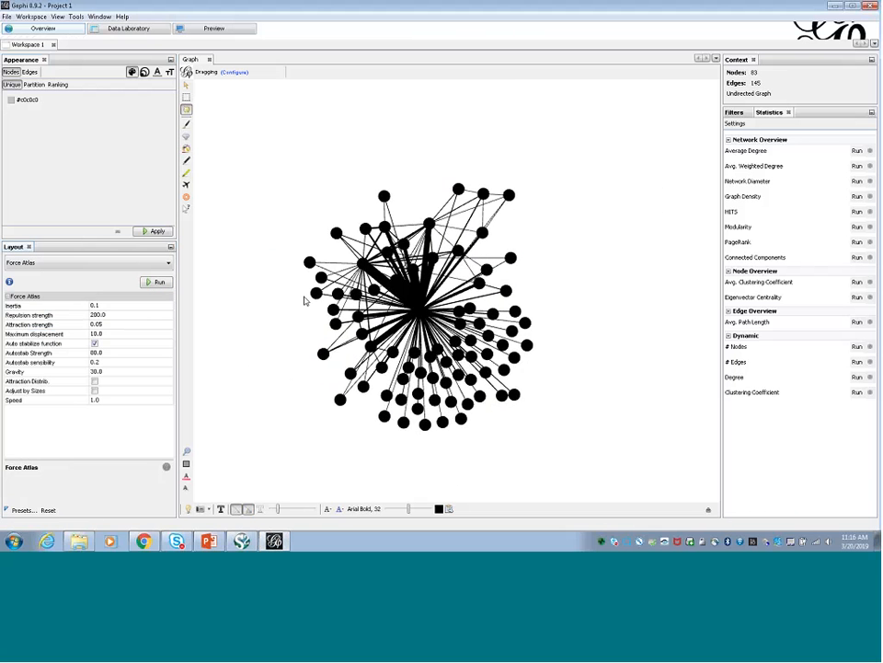
{"action": "scroll", "coordinate": [299, 303], "scroll_direction": "up", "scroll_amount": 2}
{"action": "left_click_drag", "start_coordinate": [284, 339], "coordinate": [277, 317]}
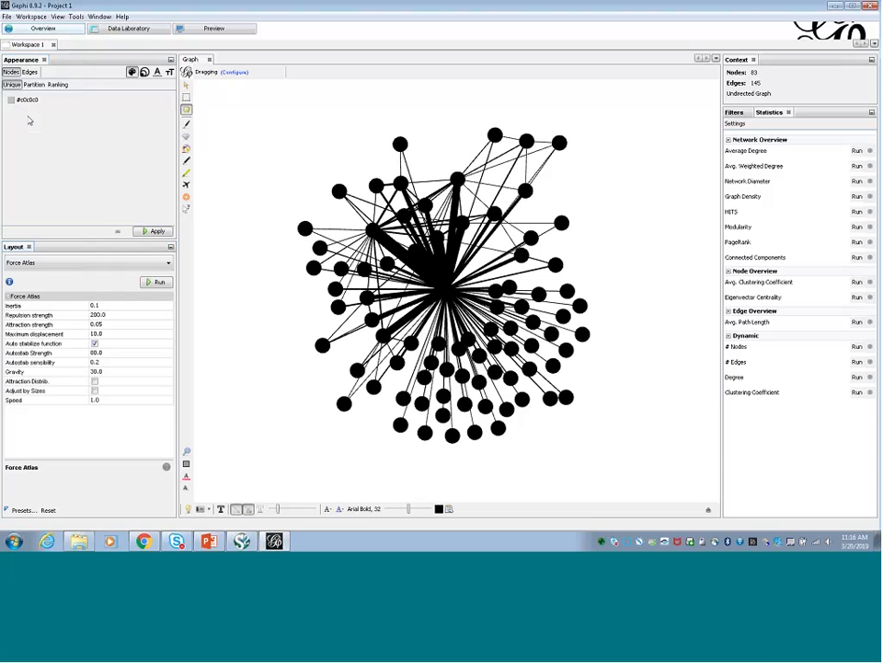
{"action": "left_click", "coordinate": [155, 231]}
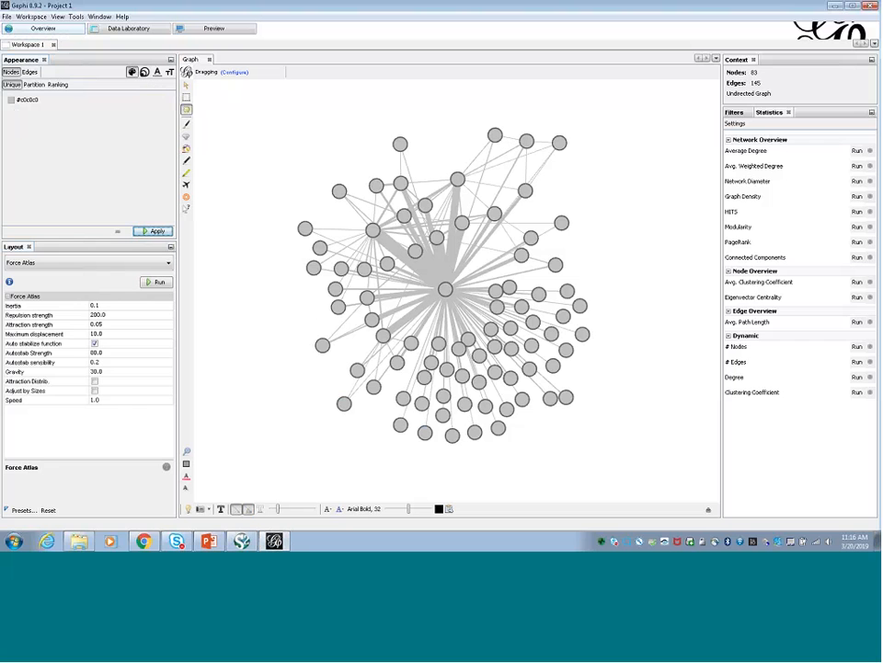
Step: Rank the node sizes by numberofworks, with a minimum size of 5 and a maximum of 50
{"action": "left_click", "coordinate": [145, 73]}
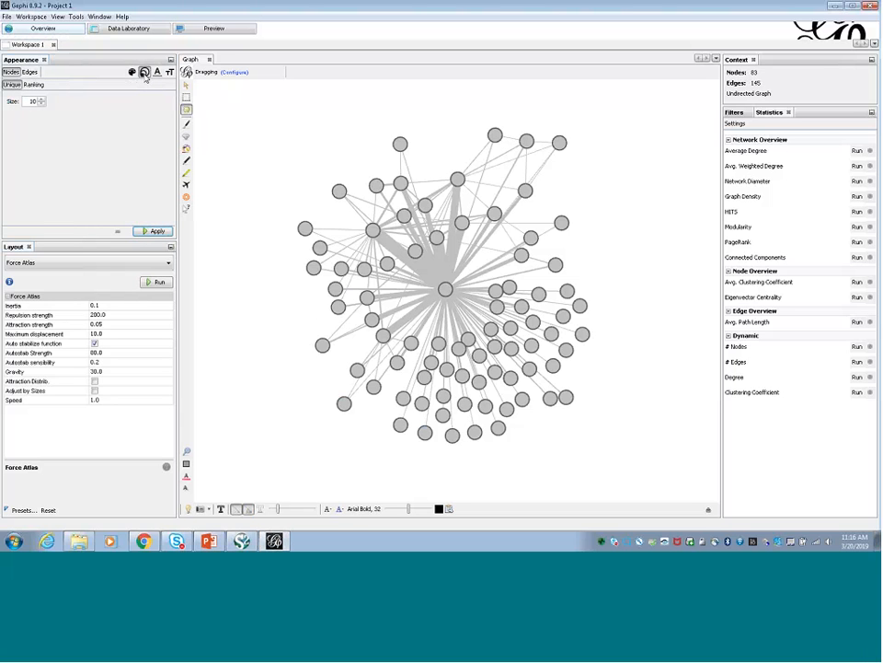
{"action": "left_click", "coordinate": [33, 83]}
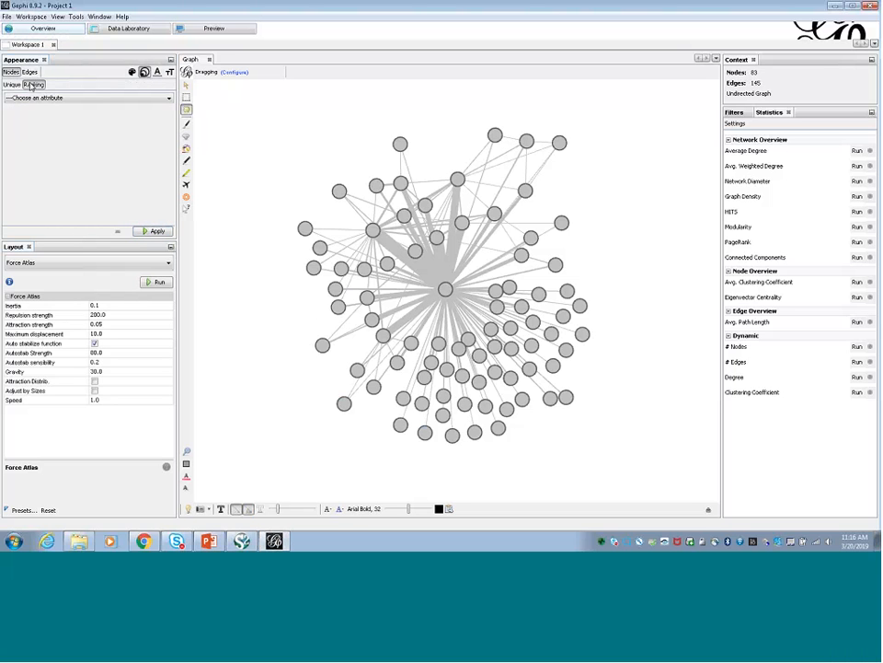
{"action": "left_click", "coordinate": [108, 98]}
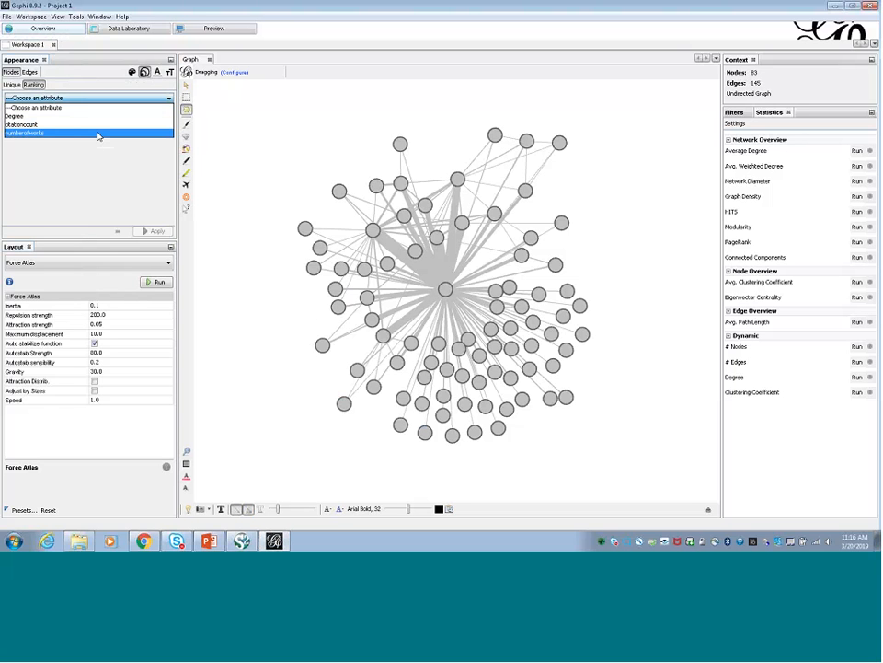
{"action": "left_click", "coordinate": [98, 136]}
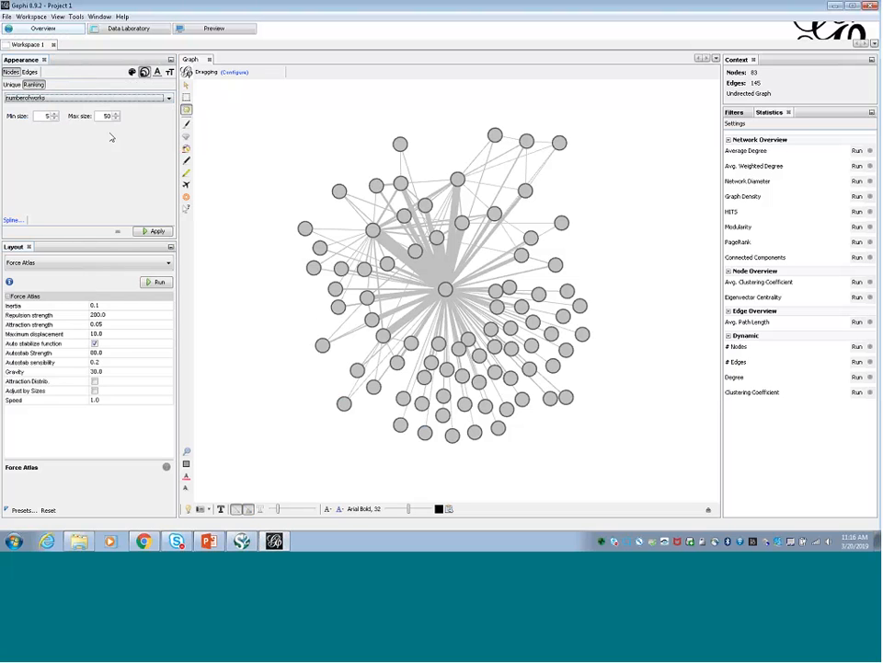
{"action": "left_click", "coordinate": [154, 233]}
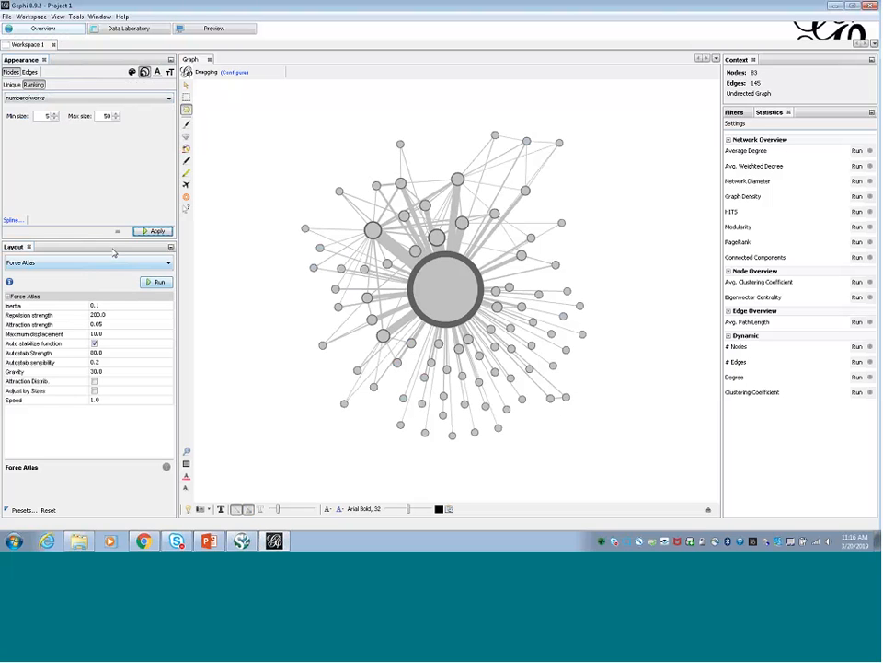
Step: Spread the institution nodes with the Expansion layout at a scale factor of 1.2
{"action": "left_click", "coordinate": [116, 265]}
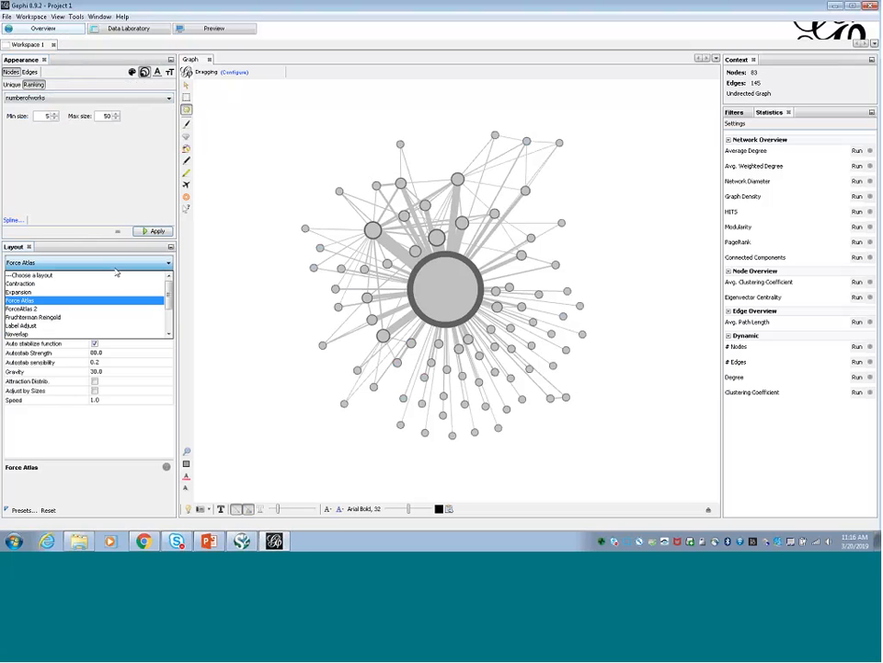
{"action": "left_click", "coordinate": [64, 291]}
{"action": "left_click", "coordinate": [155, 284]}
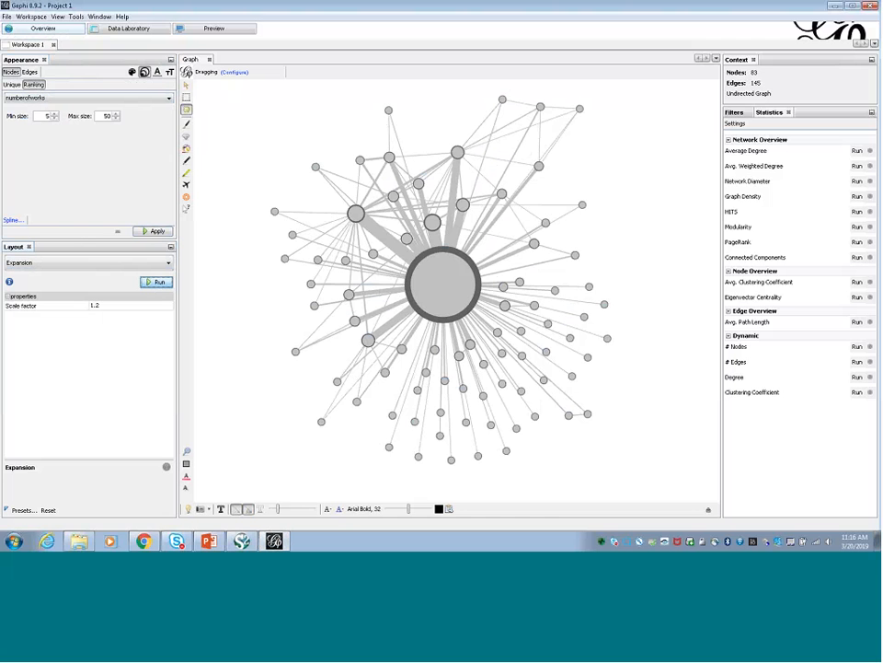
Step: Run the Expansion layout once more to spread the institution nodes further apart
{"action": "left_click", "coordinate": [155, 285]}
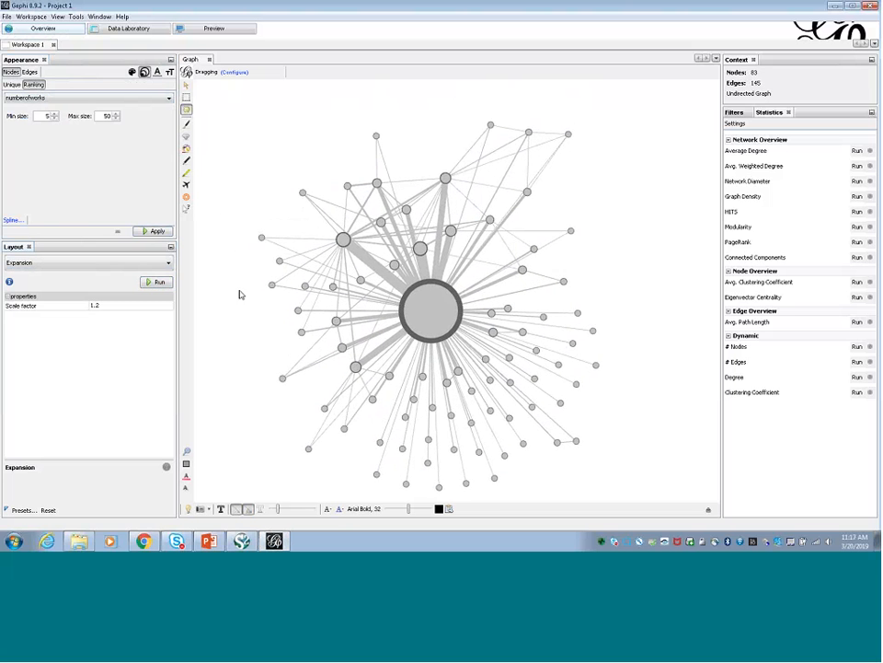
{"action": "left_click_drag", "start_coordinate": [238, 290], "coordinate": [240, 285]}
{"action": "scroll", "coordinate": [236, 286], "scroll_direction": "down", "scroll_amount": 2}
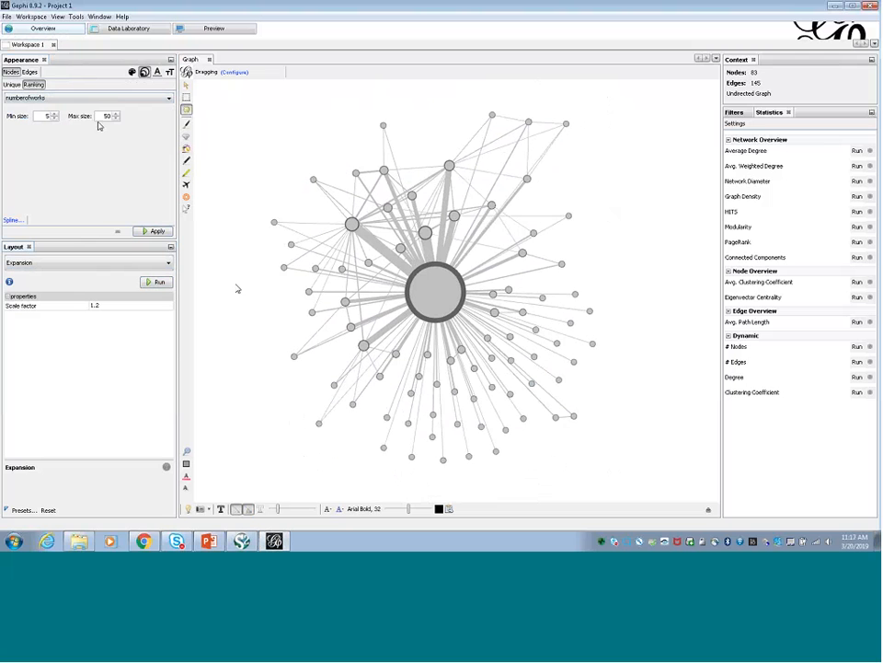
Step: Rank the edge colours by coauthorships using the recent light-to-dark blue palette and apply it
{"action": "left_click", "coordinate": [28, 73]}
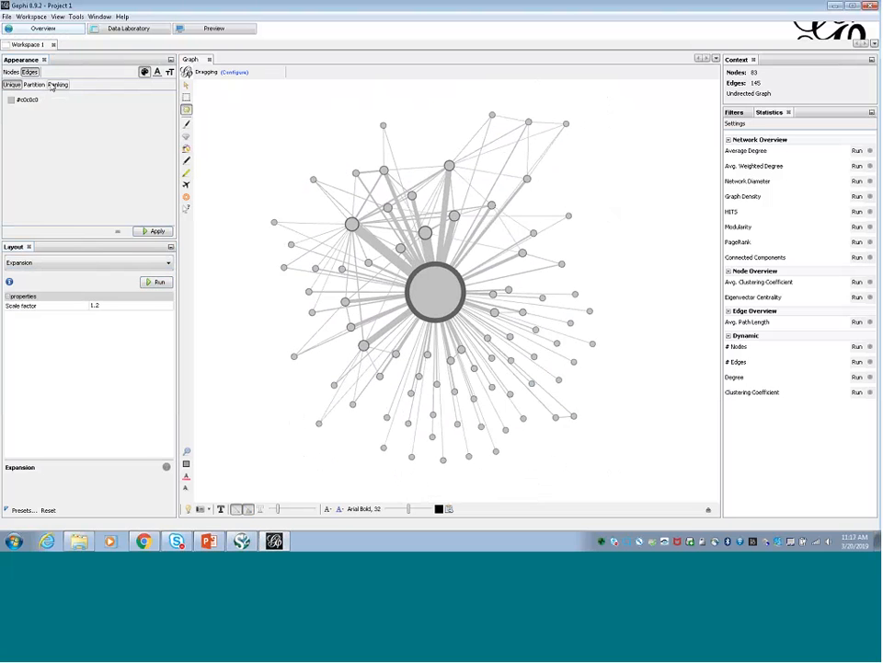
{"action": "left_click", "coordinate": [56, 85]}
{"action": "left_click", "coordinate": [48, 98]}
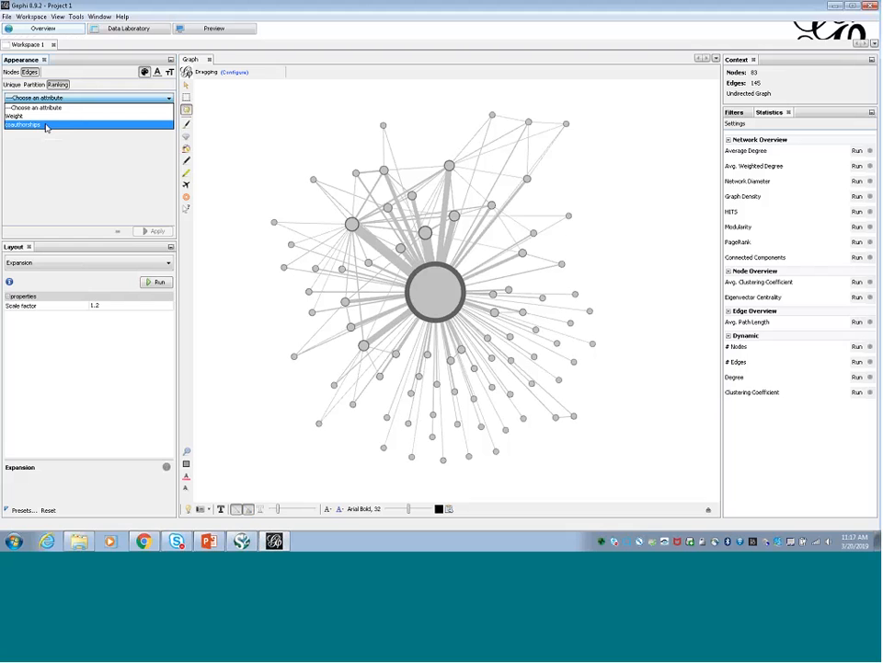
{"action": "left_click", "coordinate": [46, 127]}
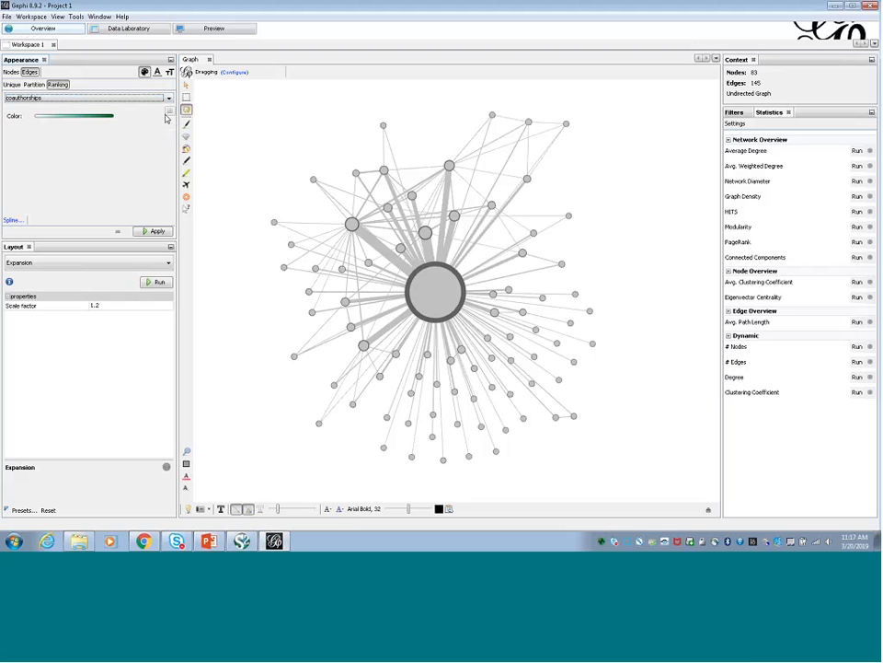
{"action": "left_click", "coordinate": [168, 111]}
{"action": "mouse_move", "coordinate": [147, 138]}
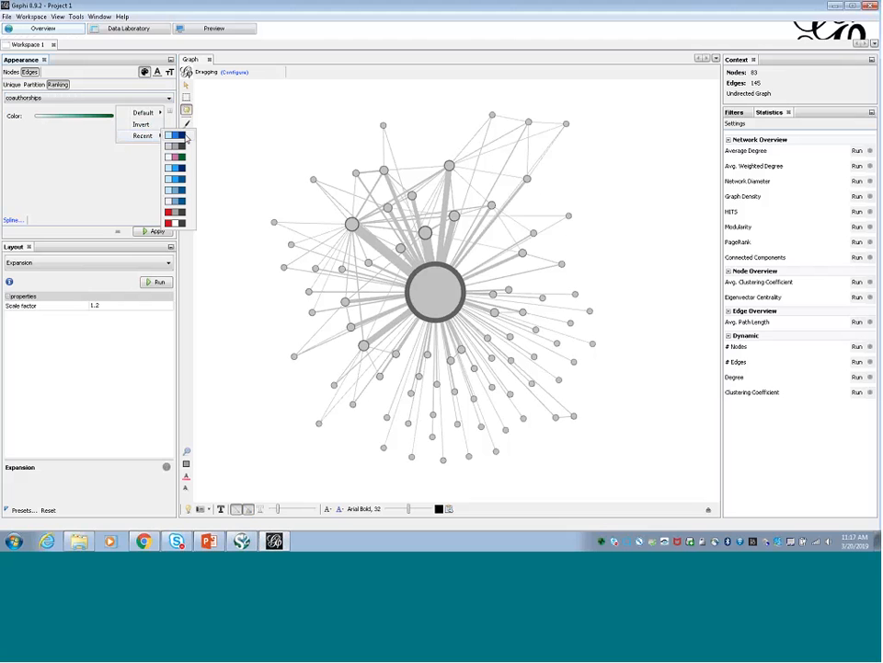
{"action": "left_click", "coordinate": [186, 137]}
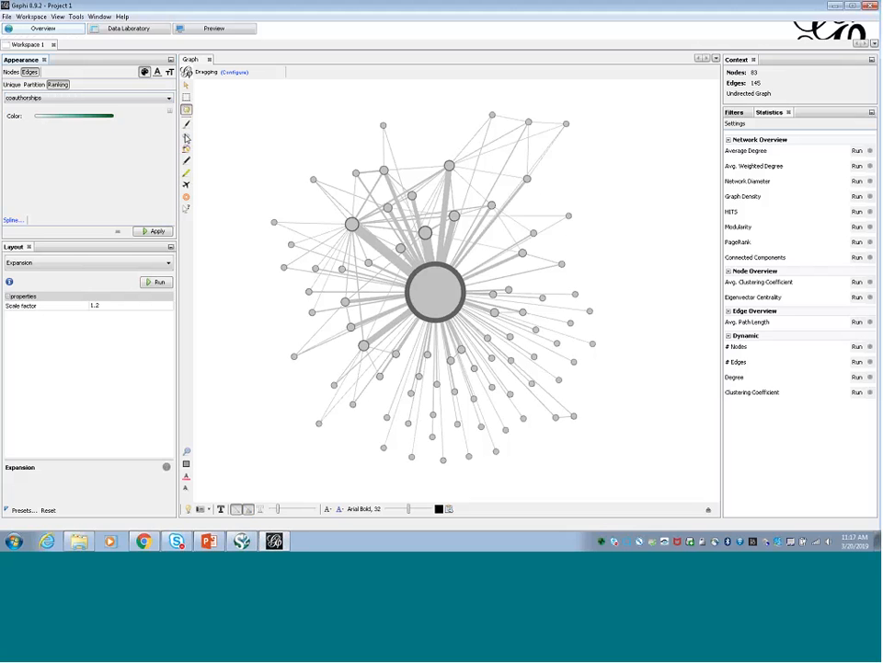
{"action": "left_click", "coordinate": [155, 232]}
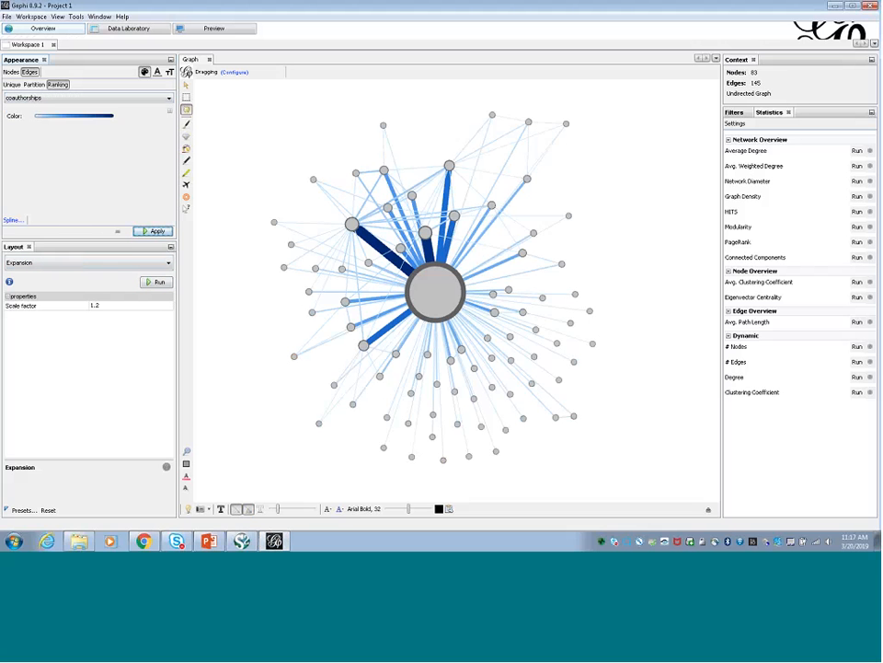
Step: Show the node labels in the graph, scale them by node size and reduce the overall label size
{"action": "left_click", "coordinate": [221, 509]}
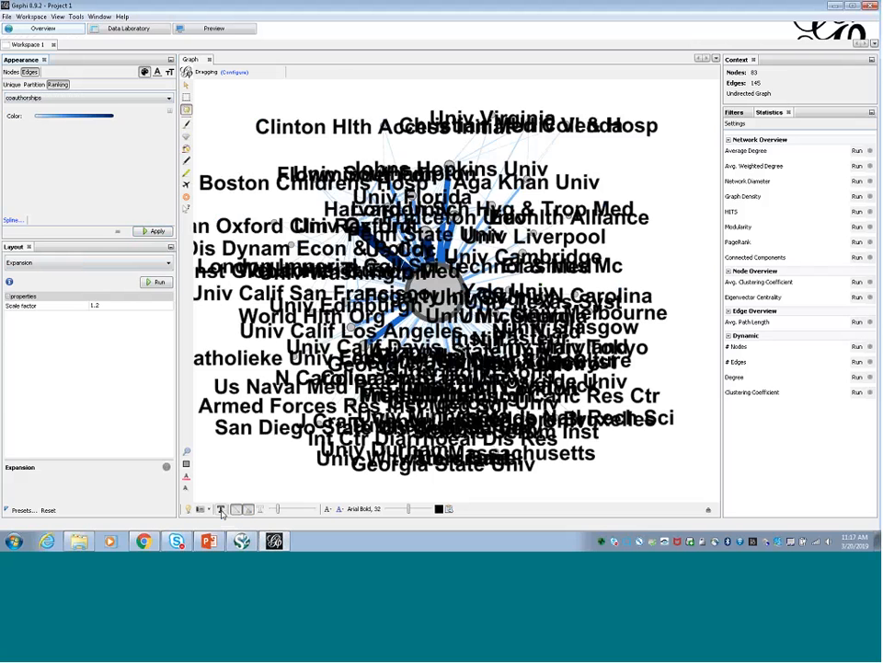
{"action": "left_click", "coordinate": [330, 509]}
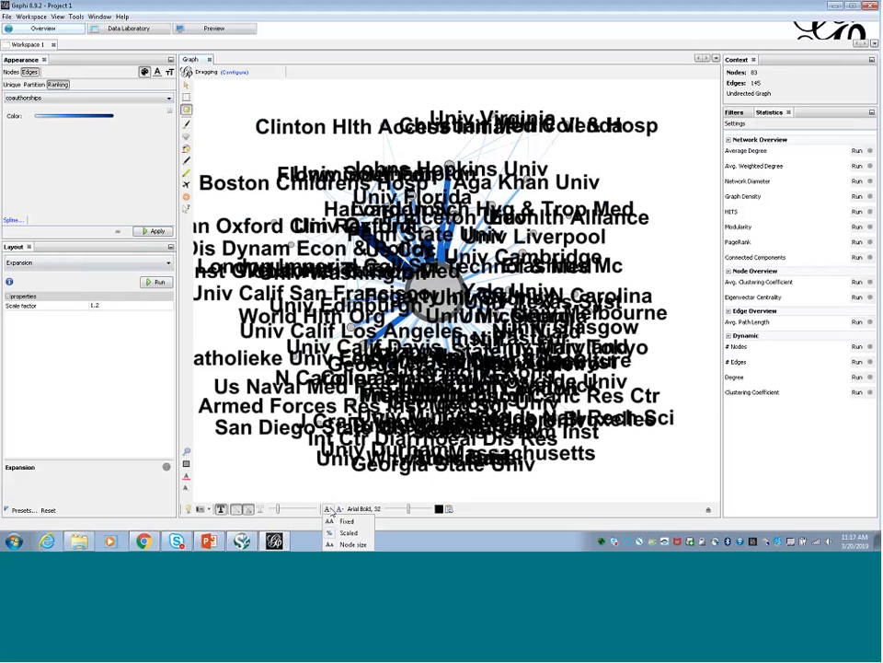
{"action": "left_click", "coordinate": [350, 544]}
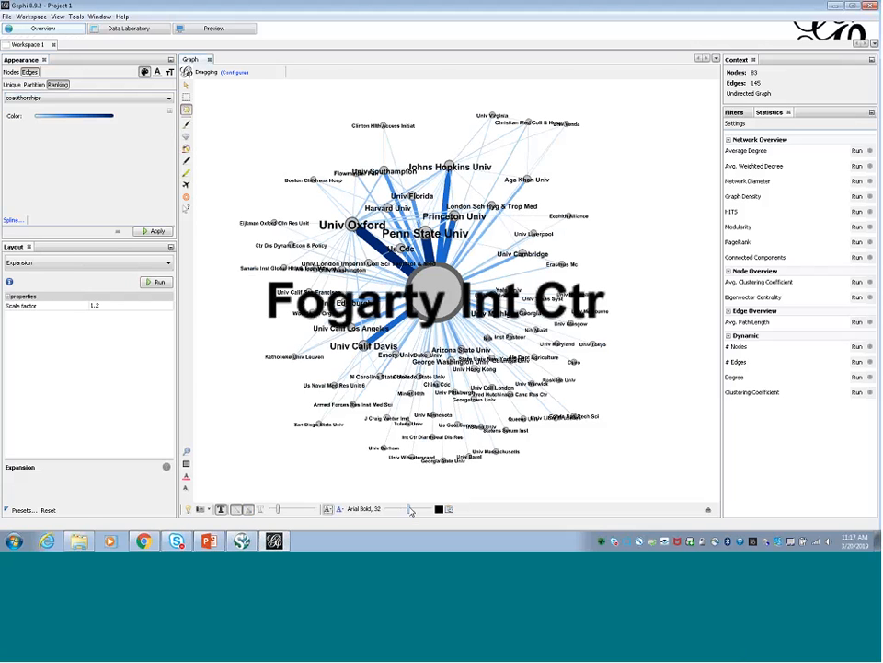
{"action": "left_click_drag", "start_coordinate": [410, 509], "coordinate": [398, 512]}
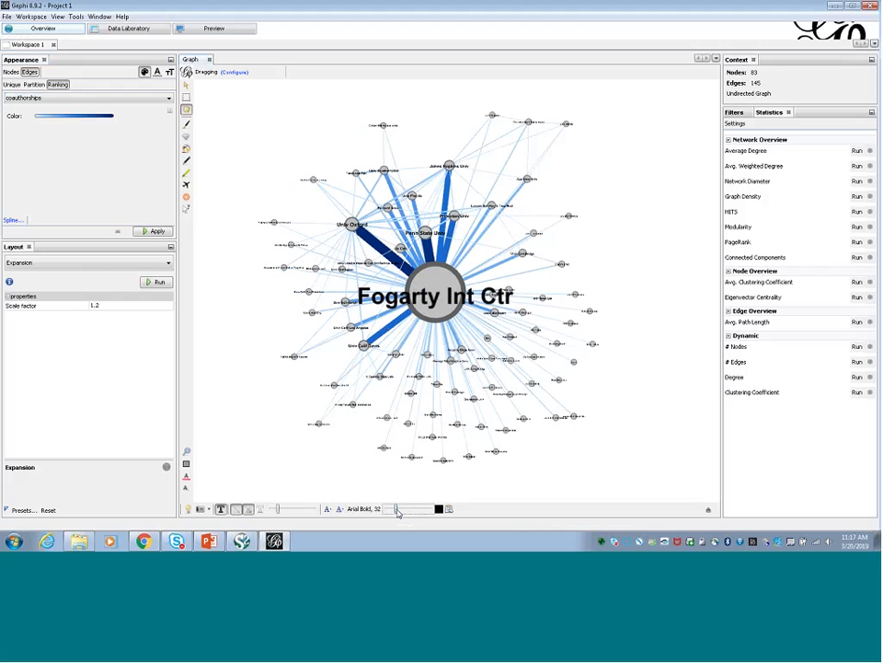
{"action": "scroll", "coordinate": [240, 343], "scroll_direction": "up", "scroll_amount": 2}
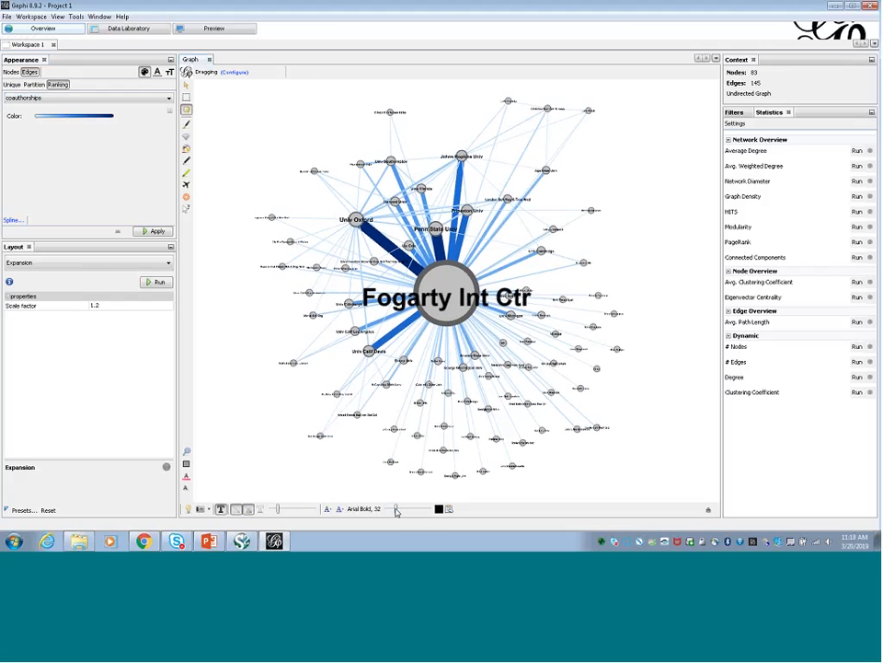
{"action": "left_click_drag", "start_coordinate": [398, 512], "coordinate": [398, 510]}
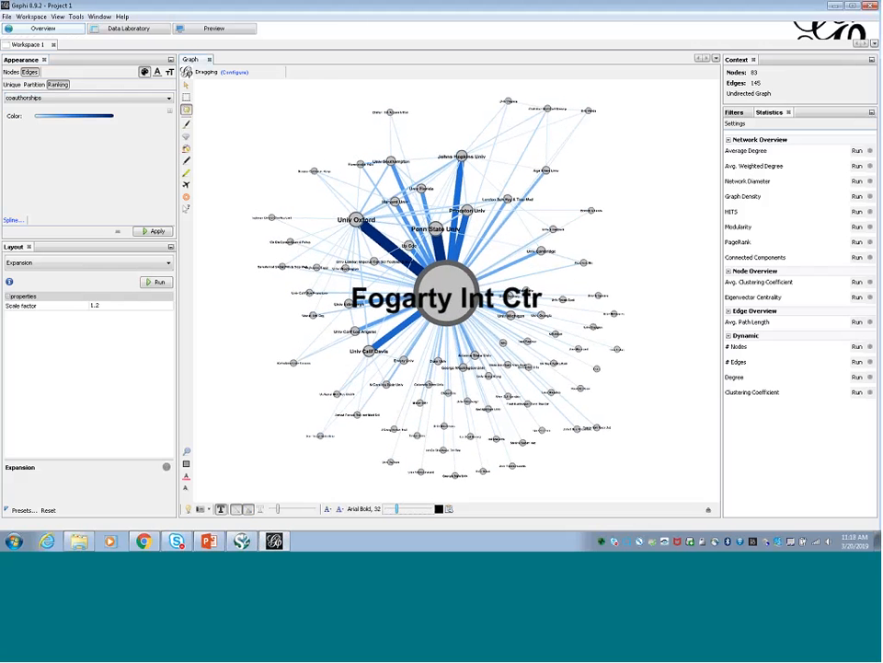
Step: Run the Label Adjust layout at speed 1.0 with node size included
{"action": "left_click", "coordinate": [80, 263]}
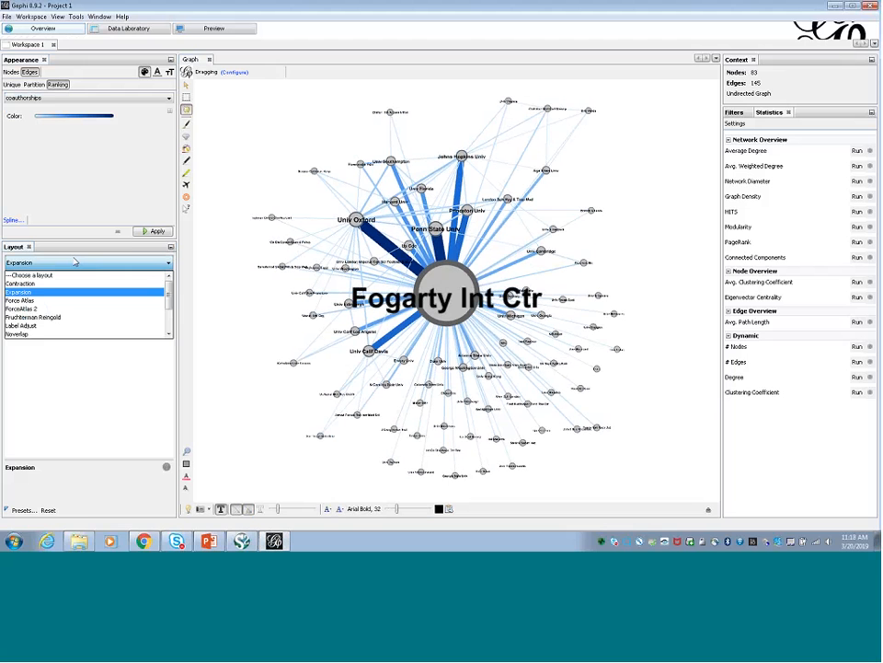
{"action": "left_click", "coordinate": [57, 325]}
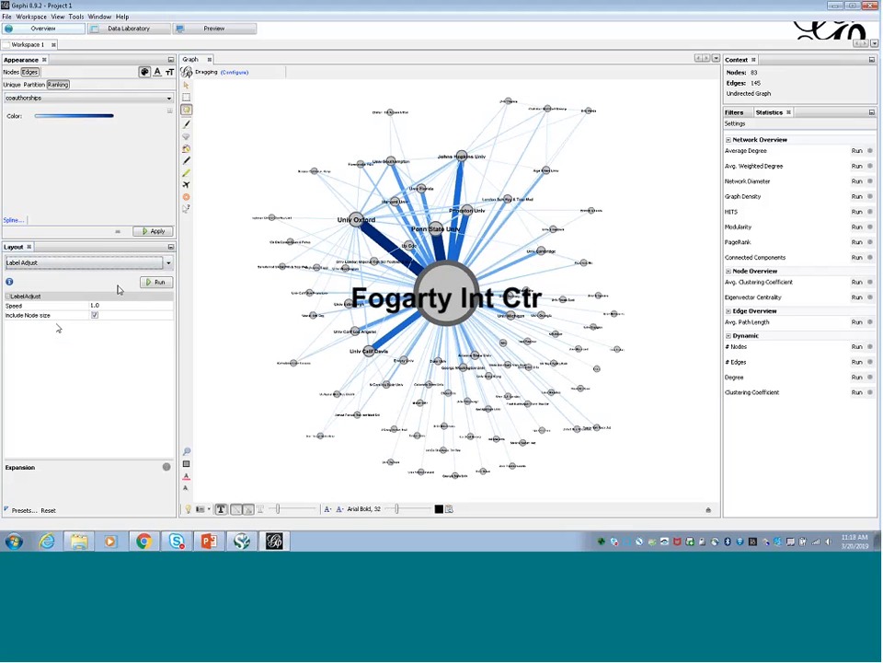
{"action": "left_click", "coordinate": [157, 282]}
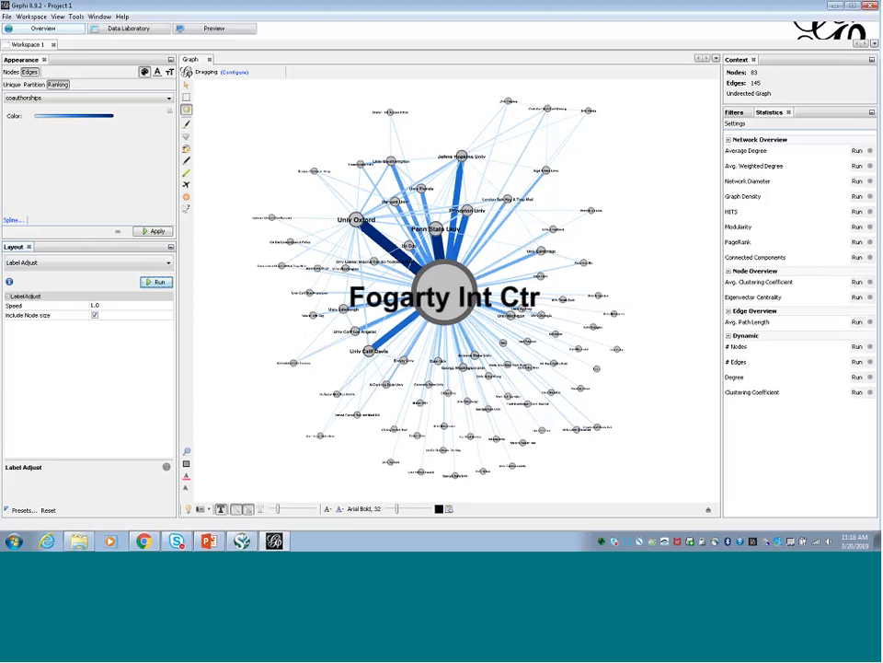
Step: Render the network preview with an edge thickness of 0.1 and the original edge colours
{"action": "left_click", "coordinate": [233, 34]}
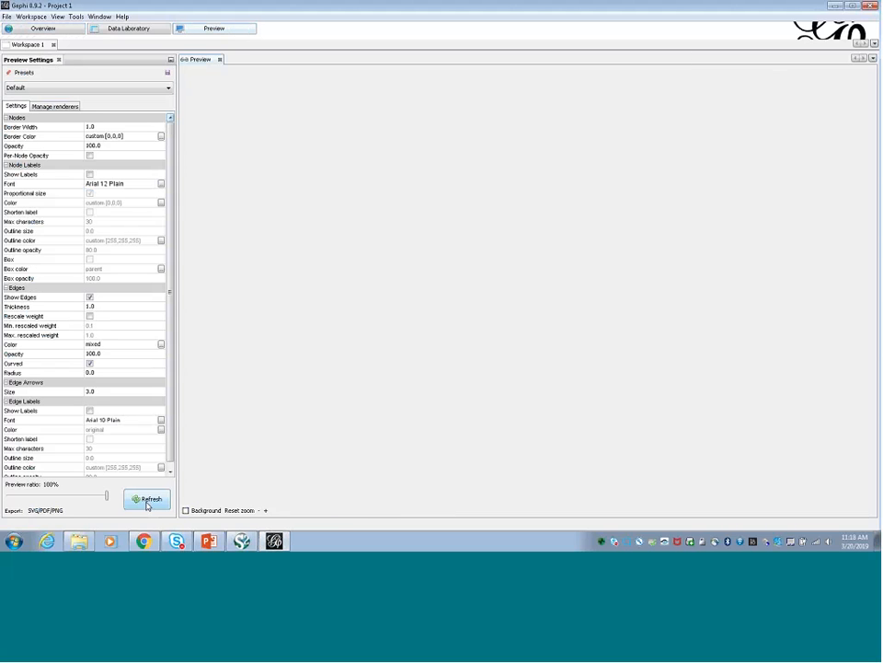
{"action": "left_click", "coordinate": [147, 500]}
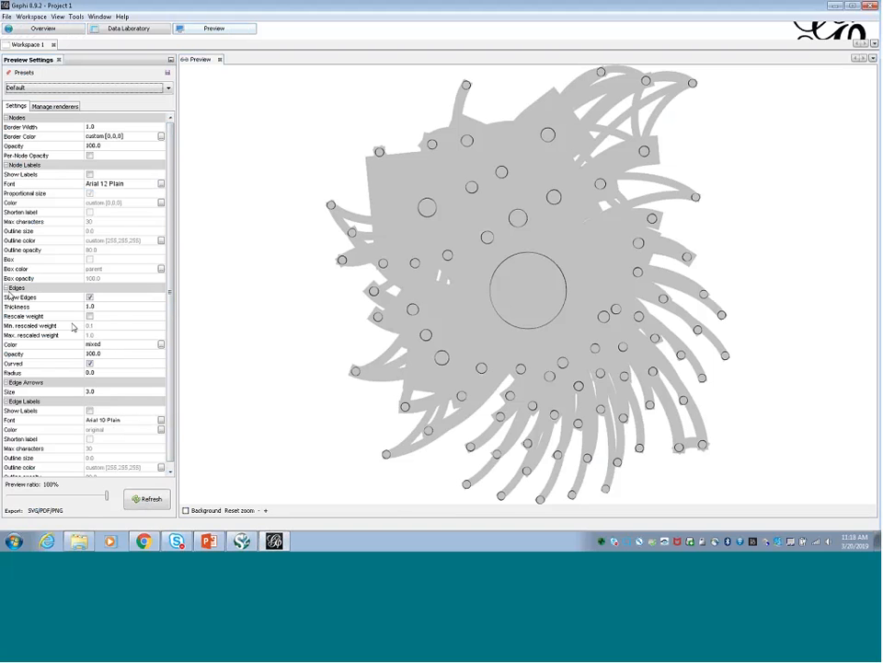
{"action": "left_click", "coordinate": [109, 307]}
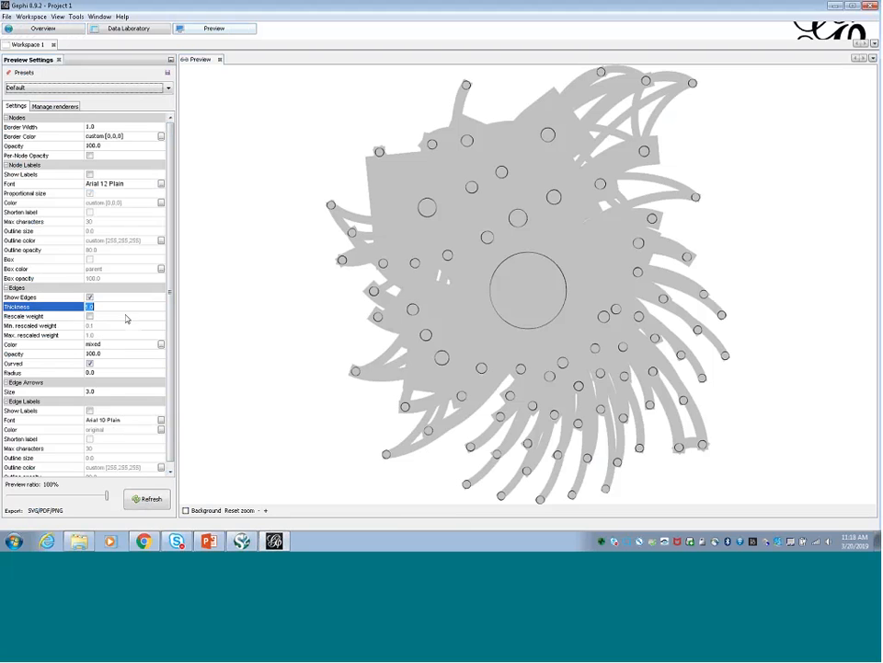
{"action": "type", "text": "0"}
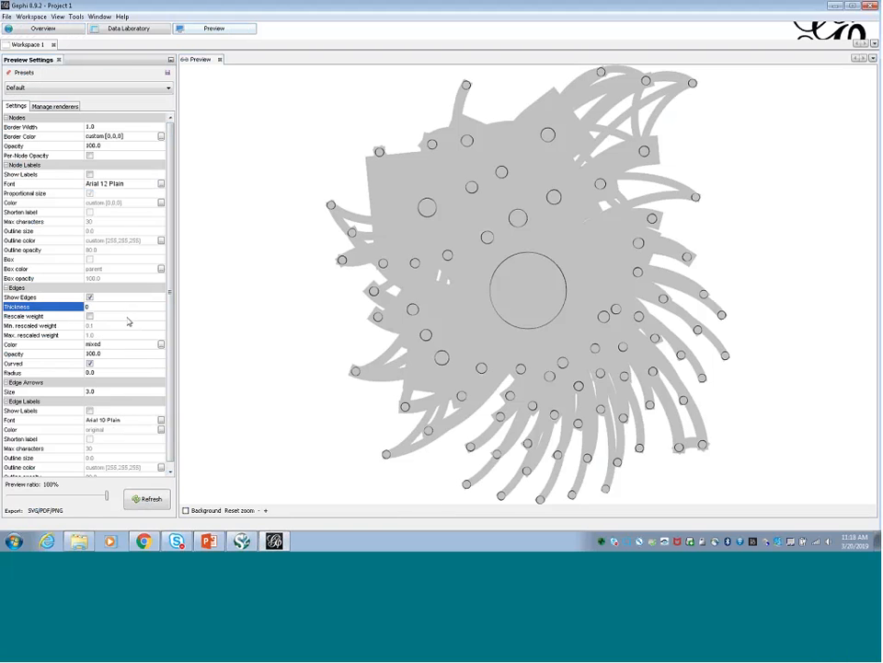
{"action": "type", "text": ".1"}
{"action": "left_click", "coordinate": [161, 344]}
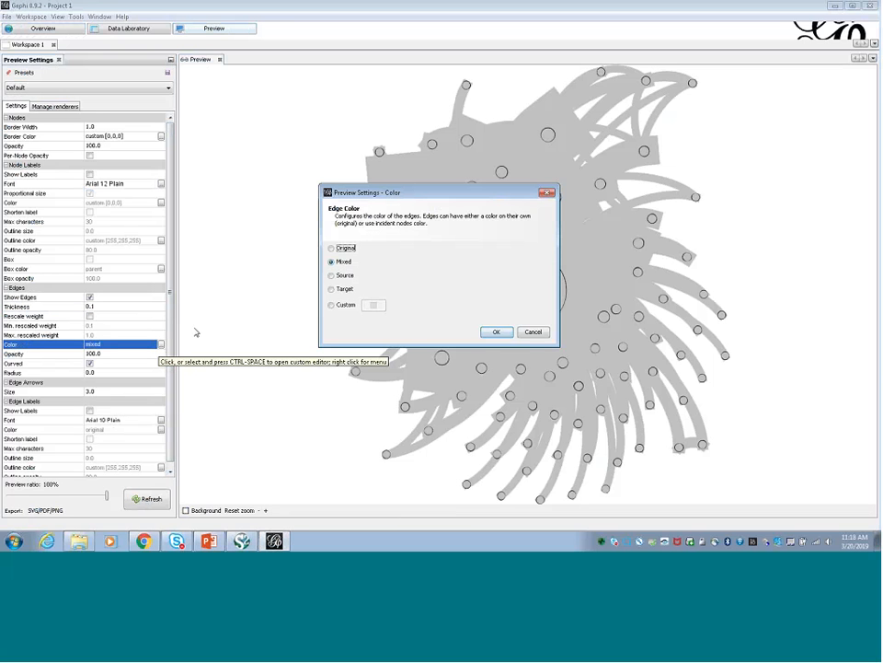
{"action": "left_click", "coordinate": [349, 249]}
{"action": "left_click", "coordinate": [496, 332]}
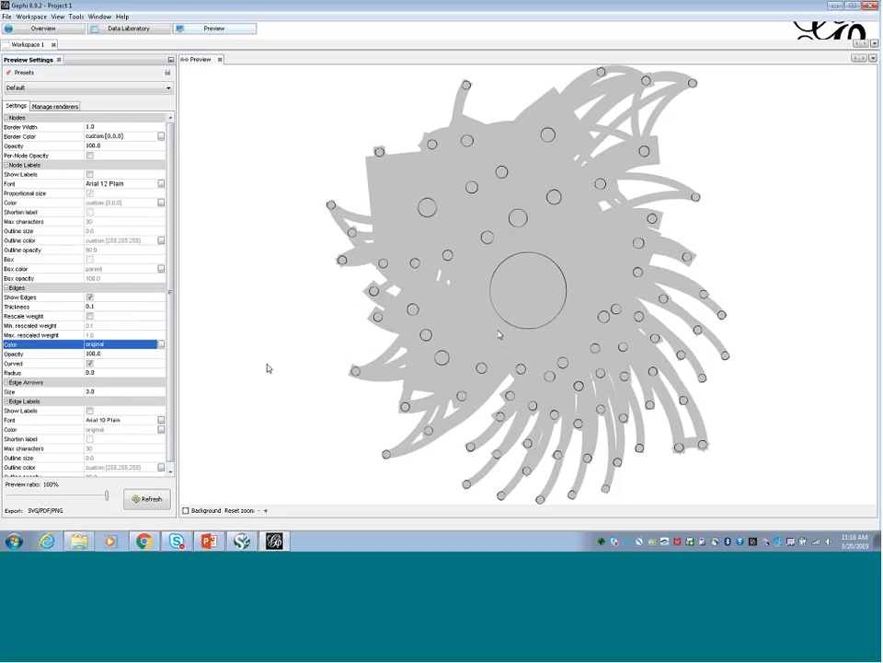
{"action": "left_click", "coordinate": [147, 498]}
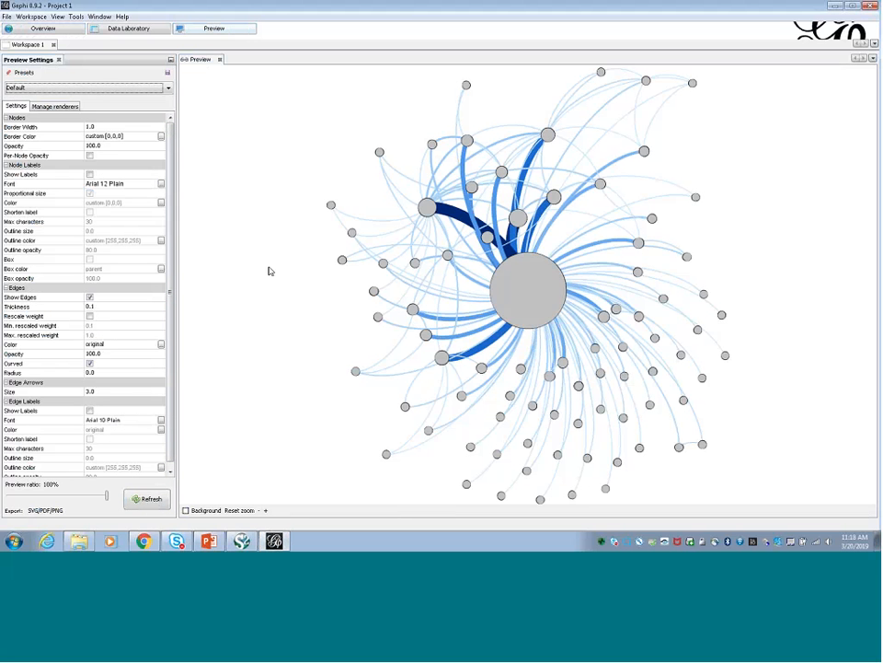
Step: Try an edge thickness of 0.2 in the preview and restore it to 0.1
{"action": "left_click", "coordinate": [102, 307]}
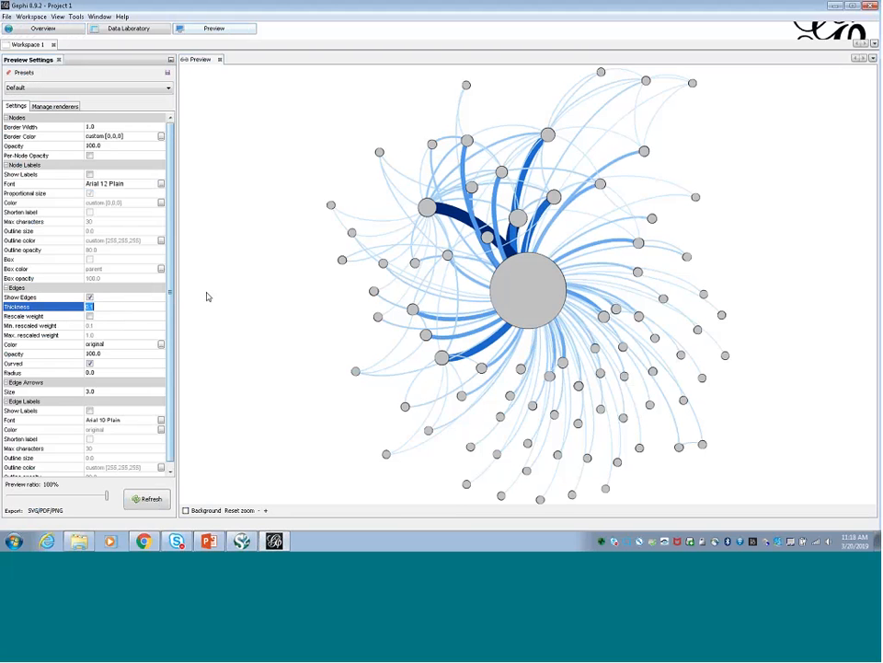
{"action": "type", "text": "0.2"}
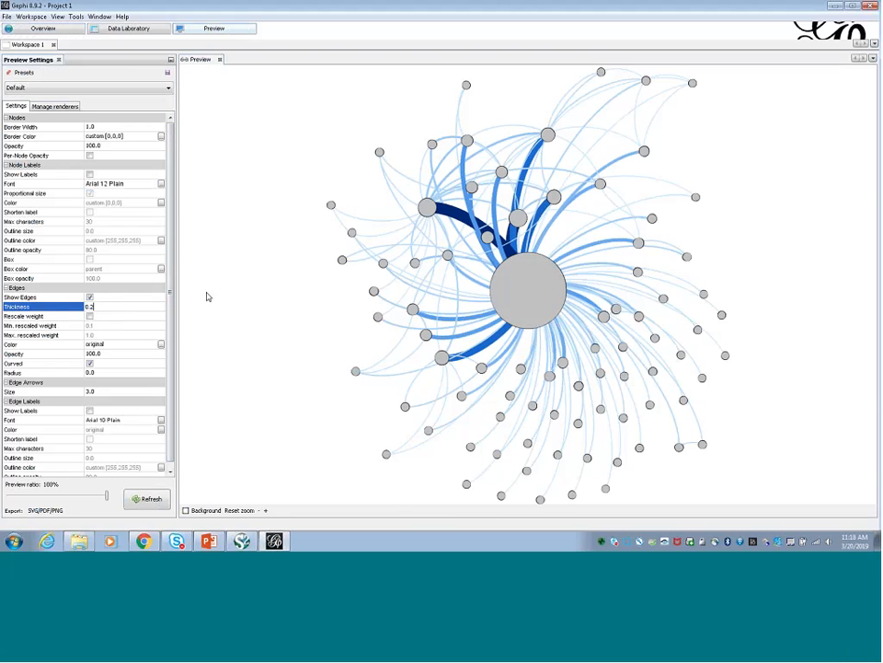
{"action": "left_click", "coordinate": [138, 502]}
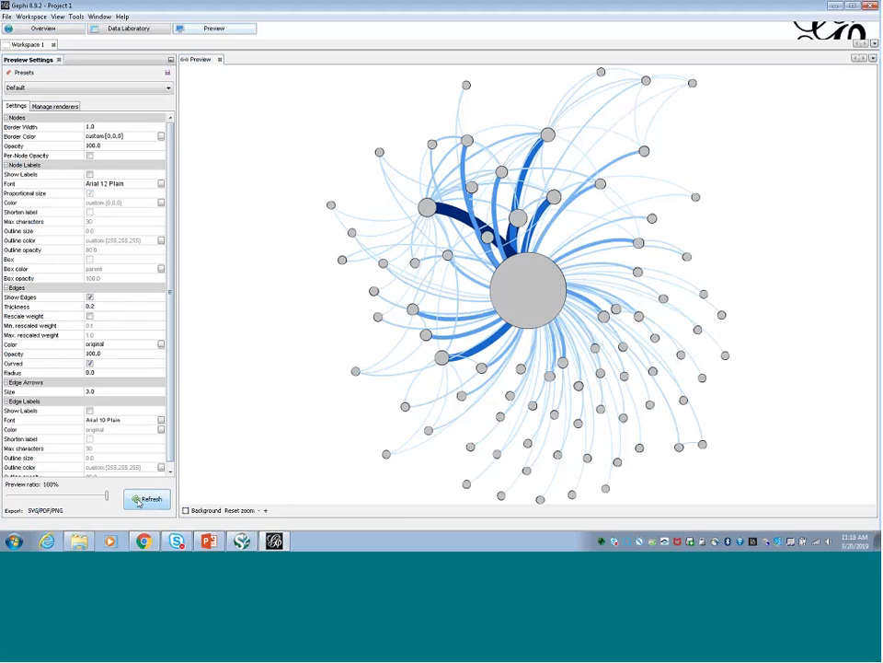
{"action": "left_click", "coordinate": [90, 307]}
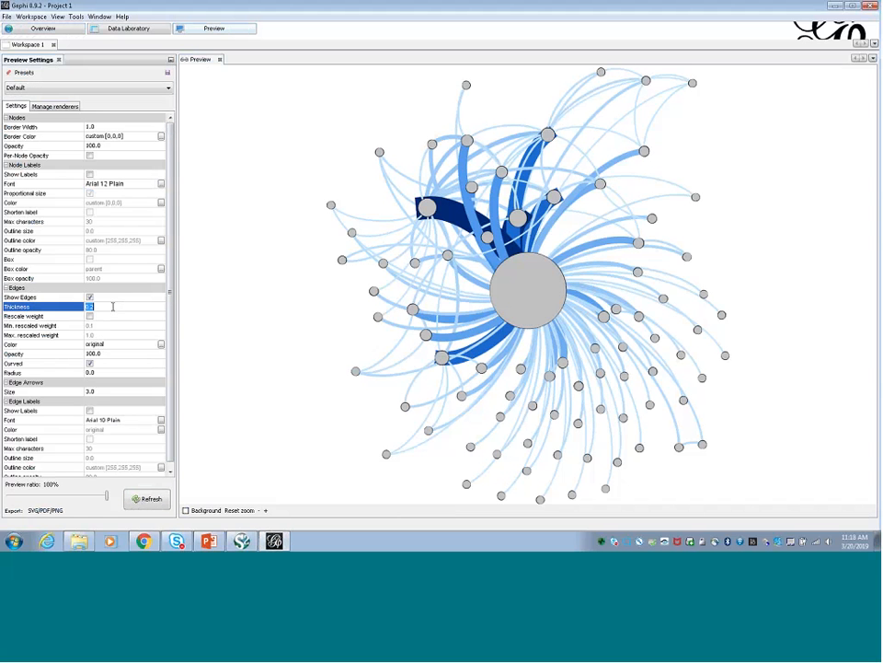
{"action": "type", "text": "0.1"}
{"action": "left_click", "coordinate": [166, 501]}
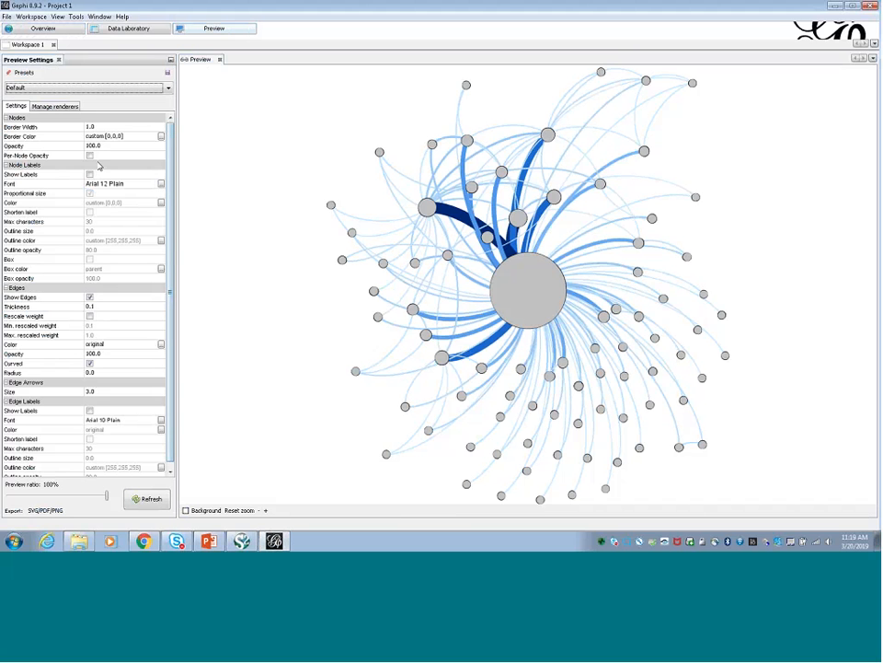
Step: Show the node labels in the preview in Arial Plain size 3 and refresh the rendering
{"action": "left_click", "coordinate": [89, 174]}
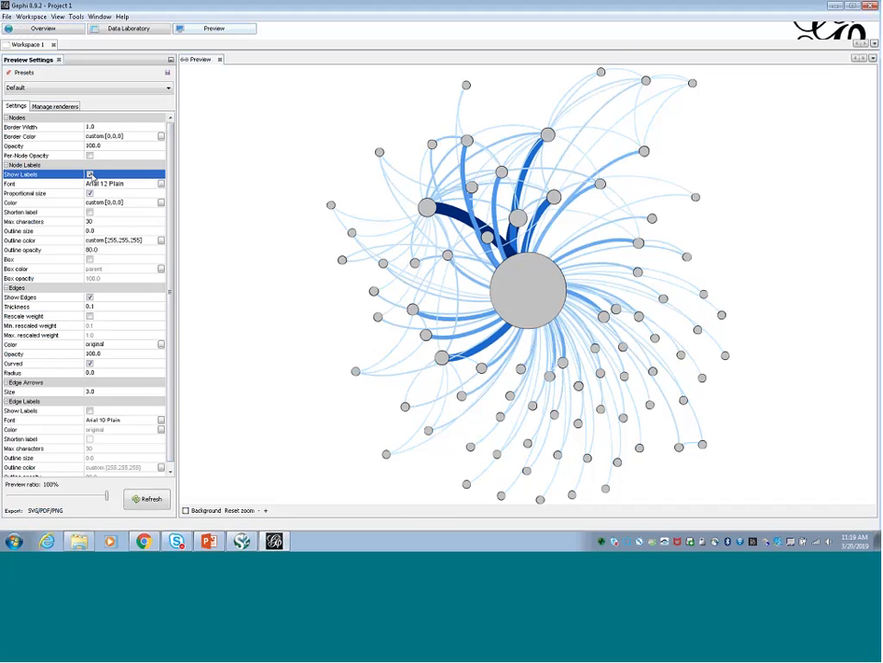
{"action": "left_click", "coordinate": [161, 183]}
{"action": "scroll", "coordinate": [539, 237], "scroll_direction": "up", "scroll_amount": 1}
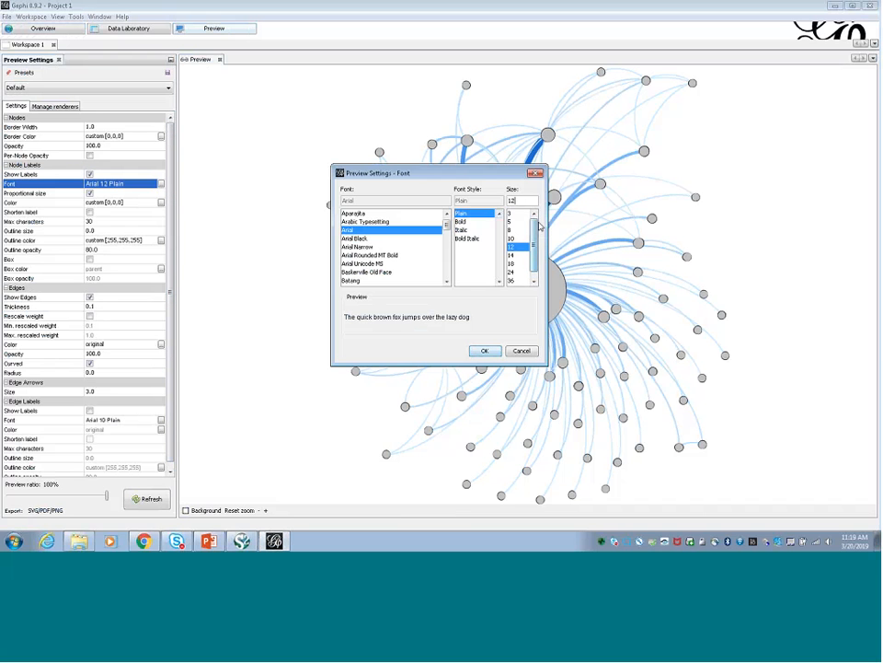
{"action": "left_click", "coordinate": [522, 217]}
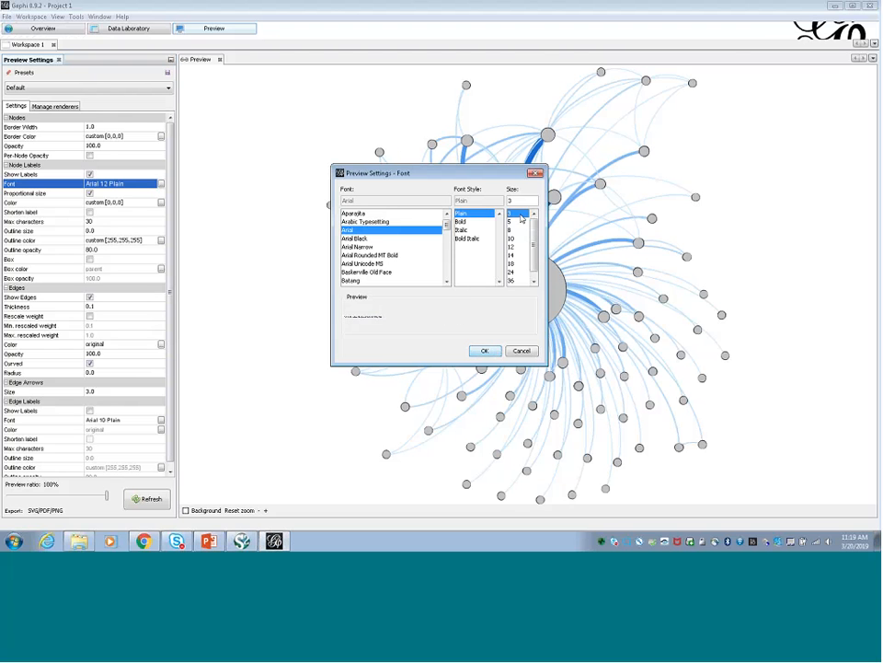
{"action": "left_click", "coordinate": [488, 352]}
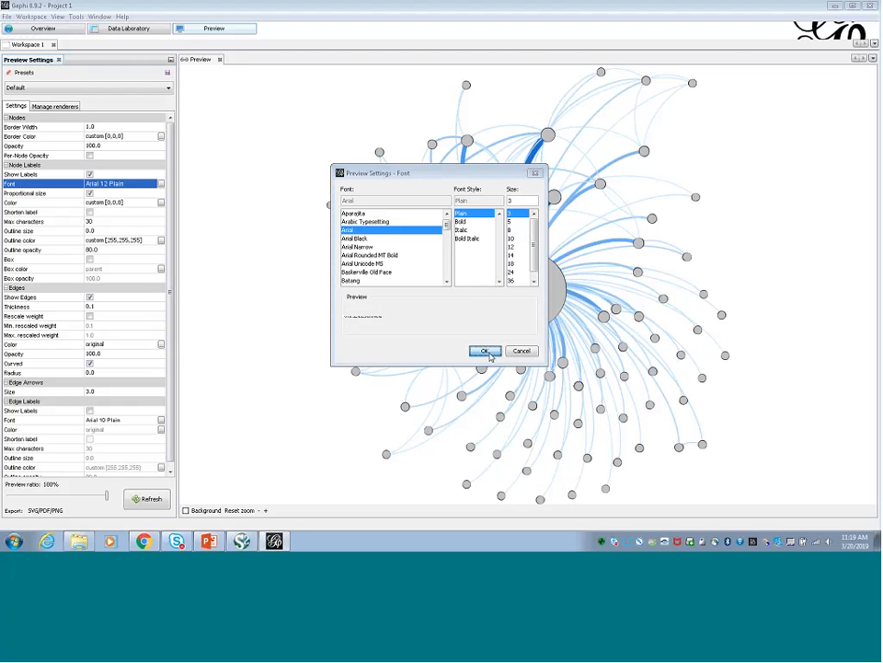
{"action": "left_click", "coordinate": [152, 499]}
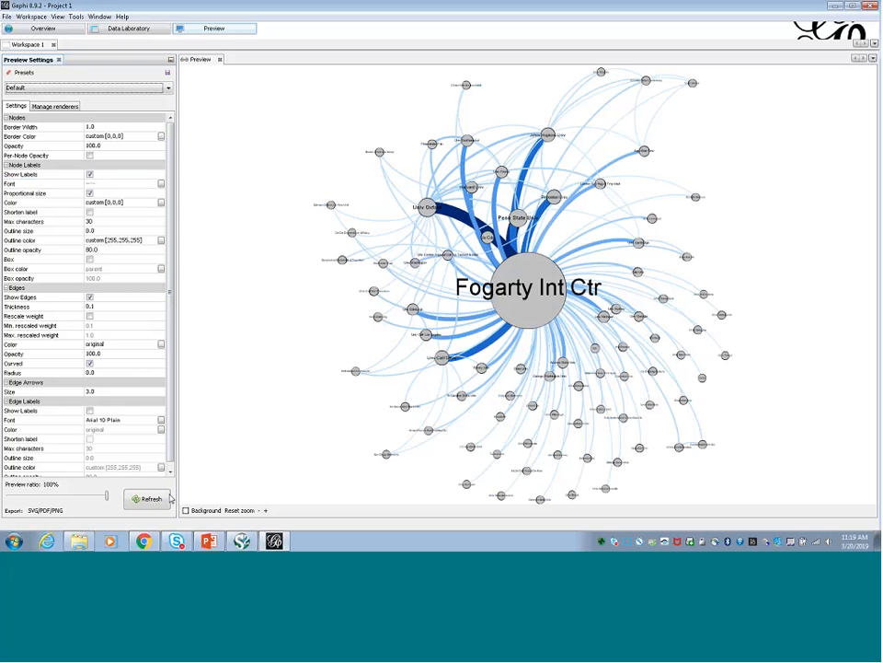
Step: Increase the node label font size beyond 3, keeping Arial Plain, and refresh the network preview
{"action": "left_click", "coordinate": [161, 184]}
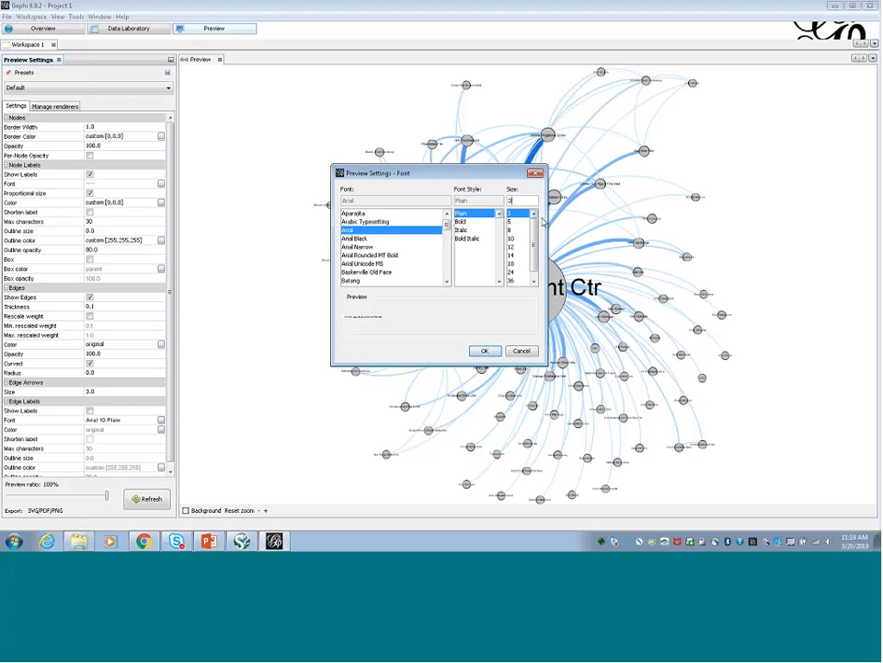
{"action": "left_click", "coordinate": [484, 349]}
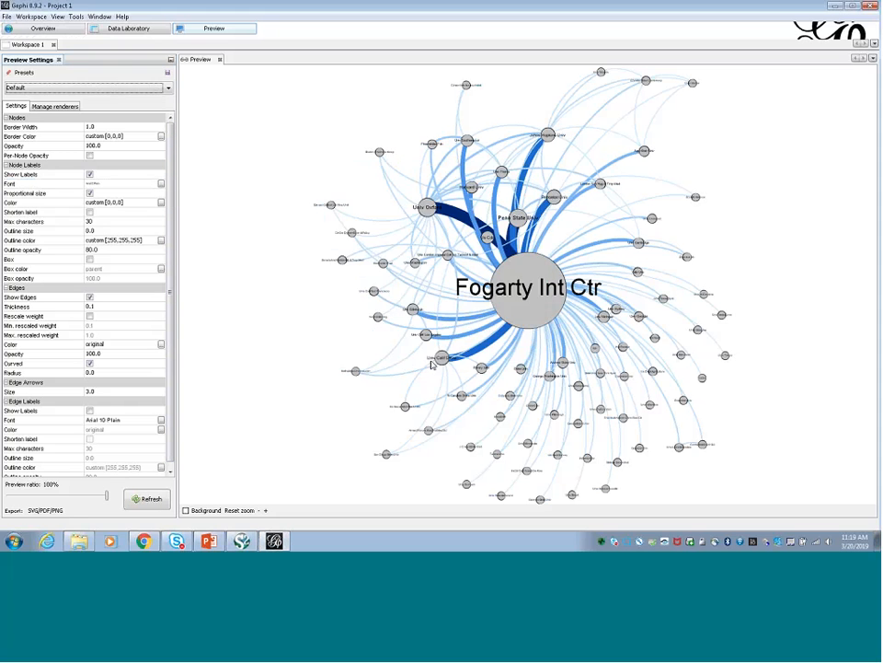
{"action": "left_click", "coordinate": [145, 499]}
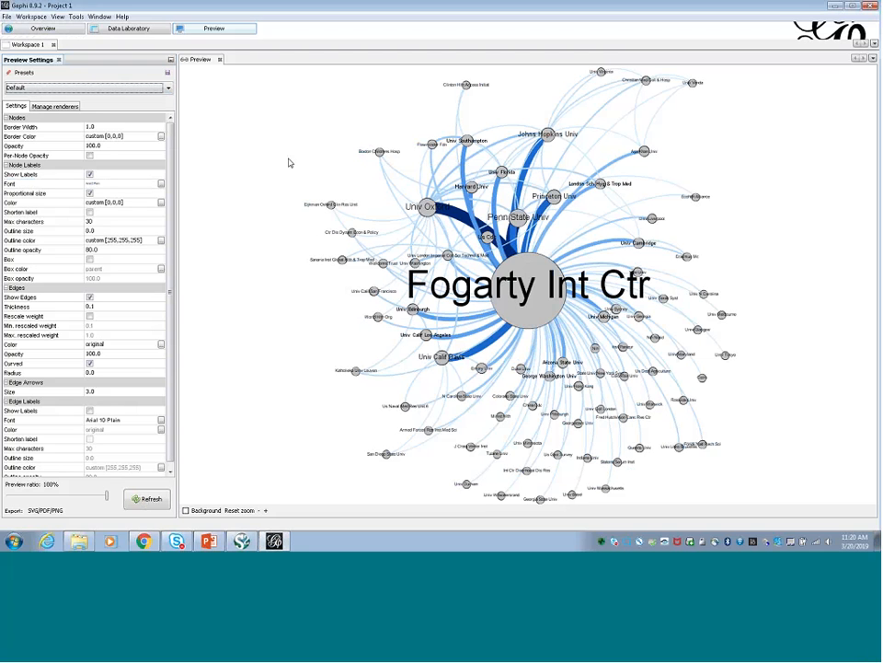
Step: Set the node border color to Parent so borders match their nodes, and refresh the preview
{"action": "left_click", "coordinate": [160, 136]}
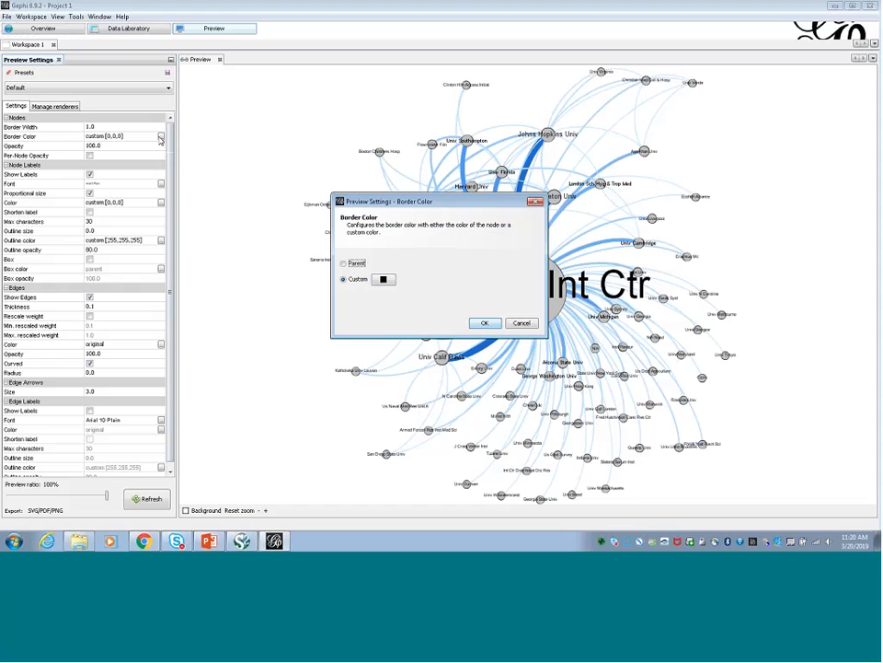
{"action": "left_click", "coordinate": [354, 264]}
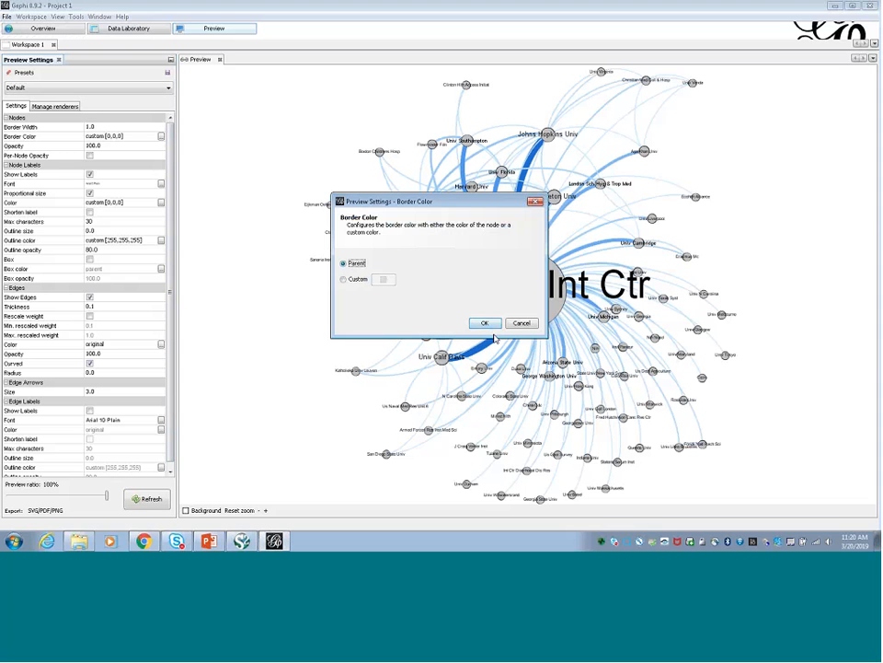
{"action": "left_click", "coordinate": [485, 322]}
{"action": "left_click", "coordinate": [146, 504]}
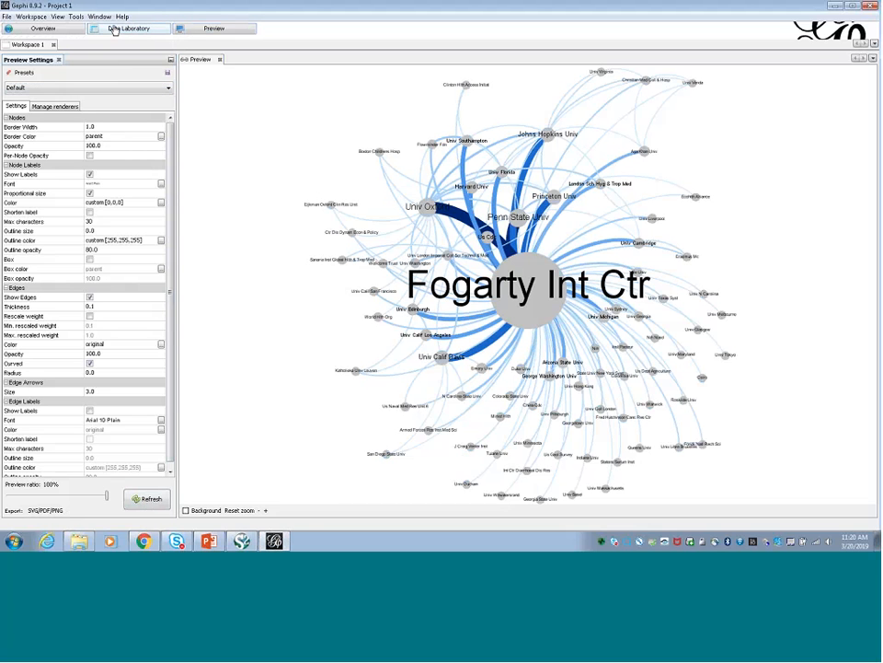
Step: Review the institutions' citation counts and numbers of works in the node data table, and return to the network preview
{"action": "left_click", "coordinate": [114, 30]}
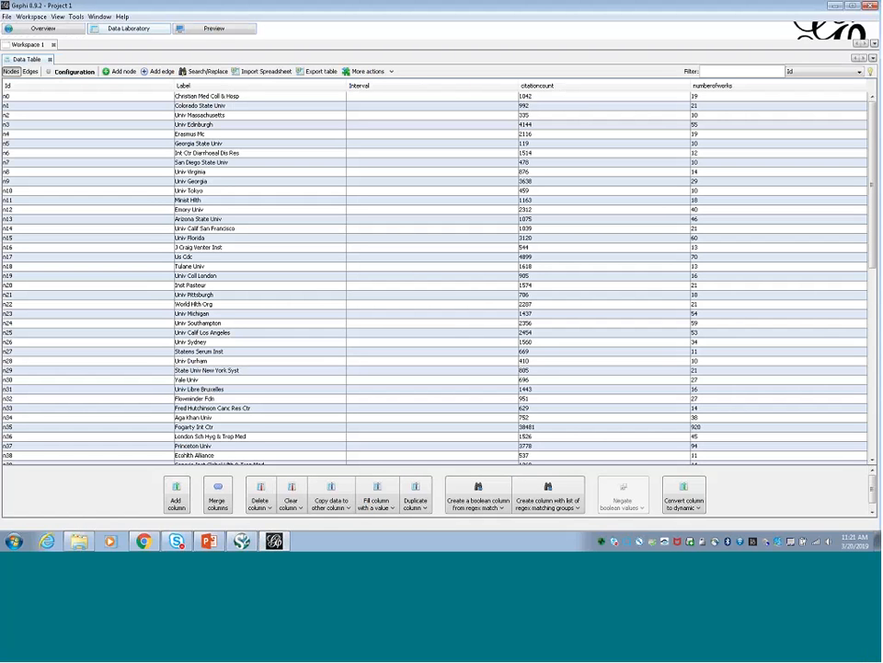
{"action": "left_click", "coordinate": [212, 30]}
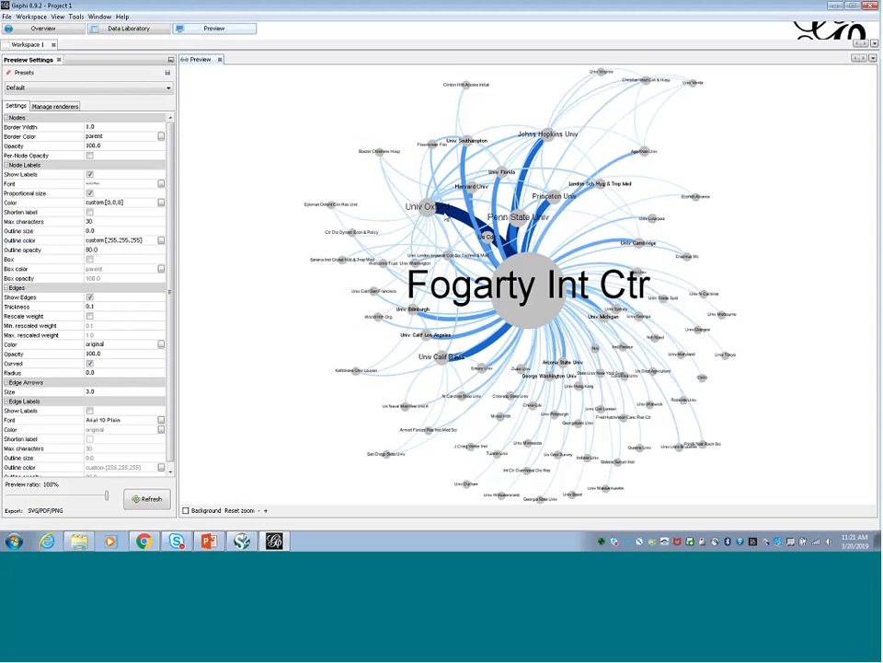